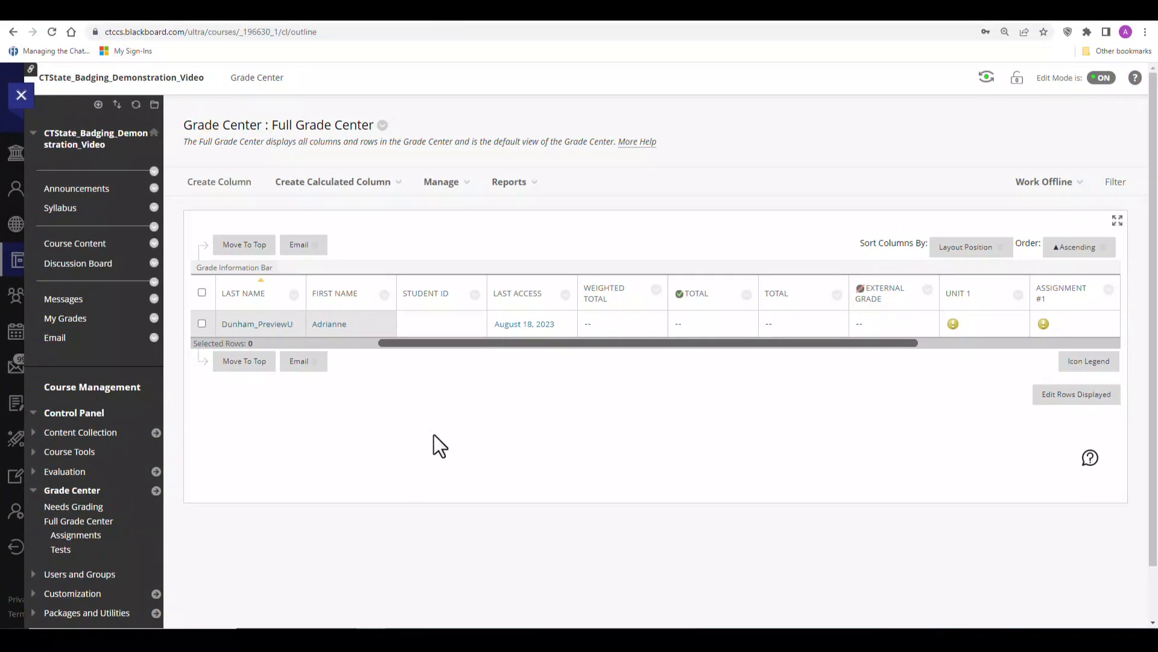
# - Create a Grade Center category named Project and return to the Full Grade Center
pyautogui.click(449, 184)
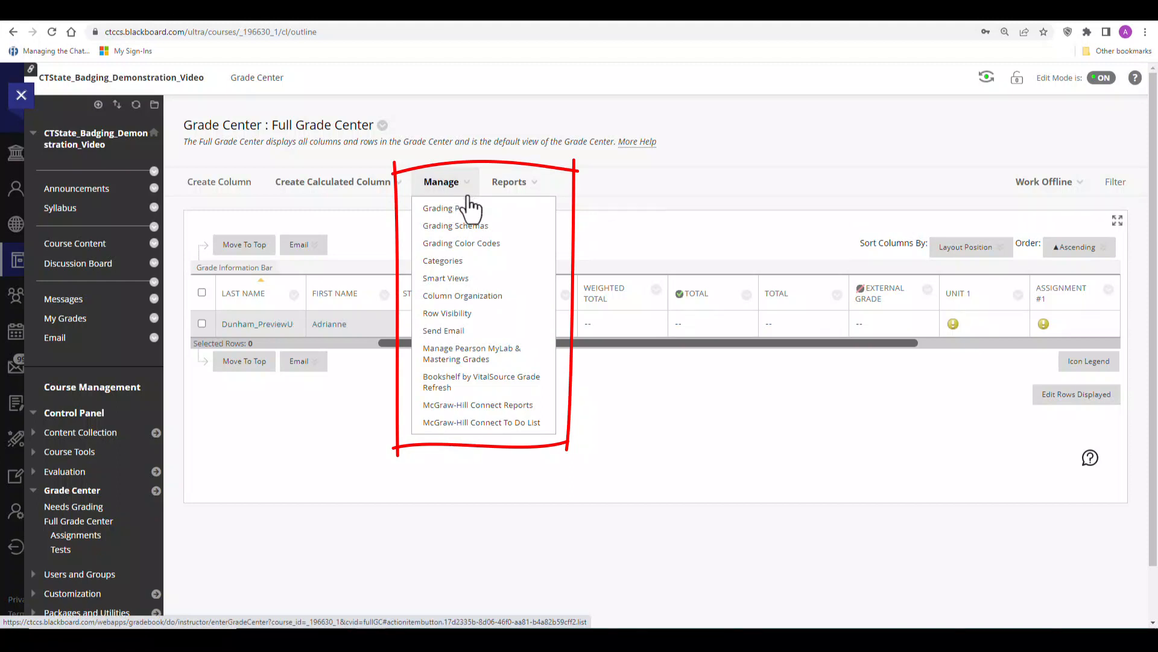
pyautogui.click(531, 266)
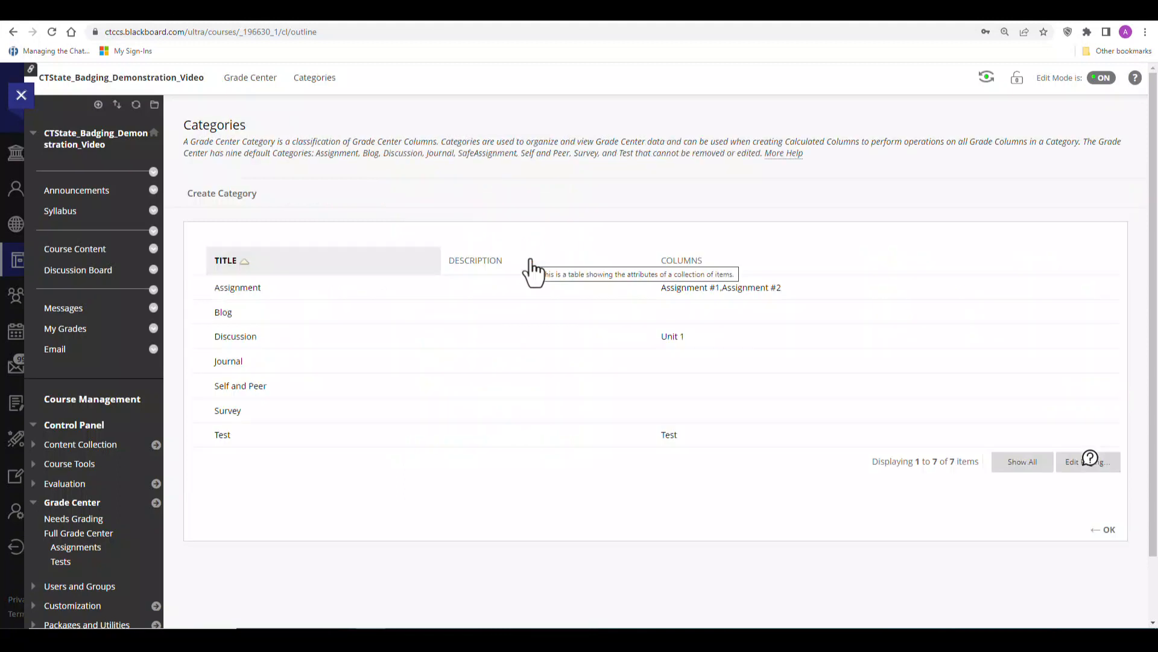
pyautogui.click(240, 204)
pyautogui.write('Project')
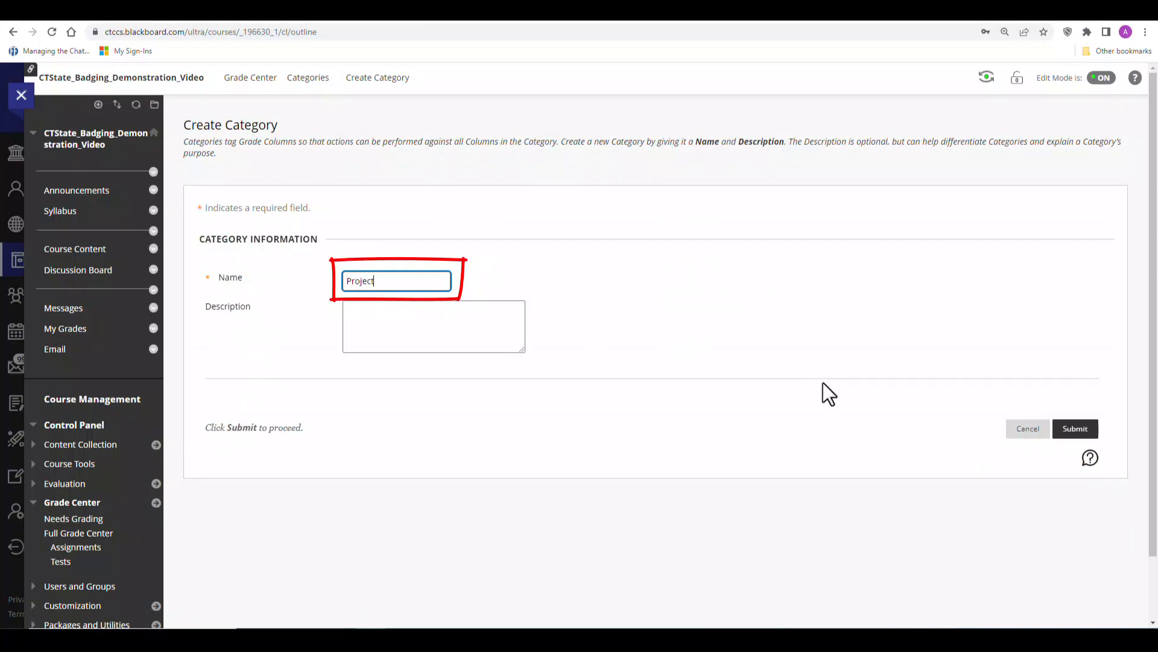
pyautogui.click(1089, 443)
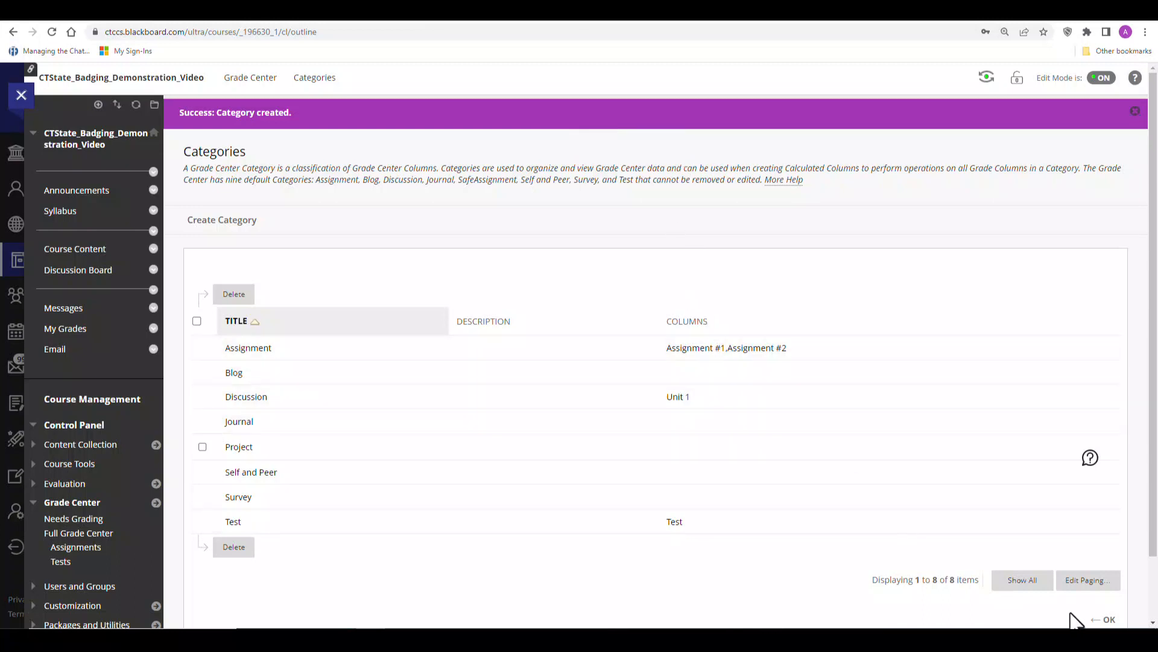
pyautogui.scroll(-1, 1077, 603)
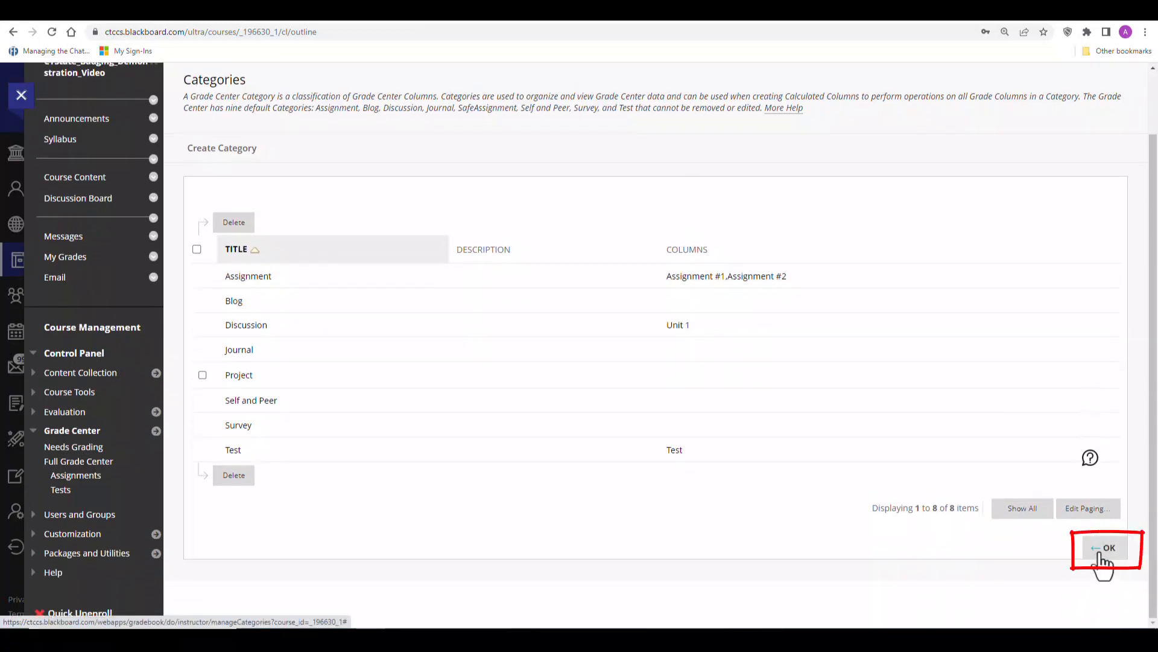
pyautogui.click(1102, 549)
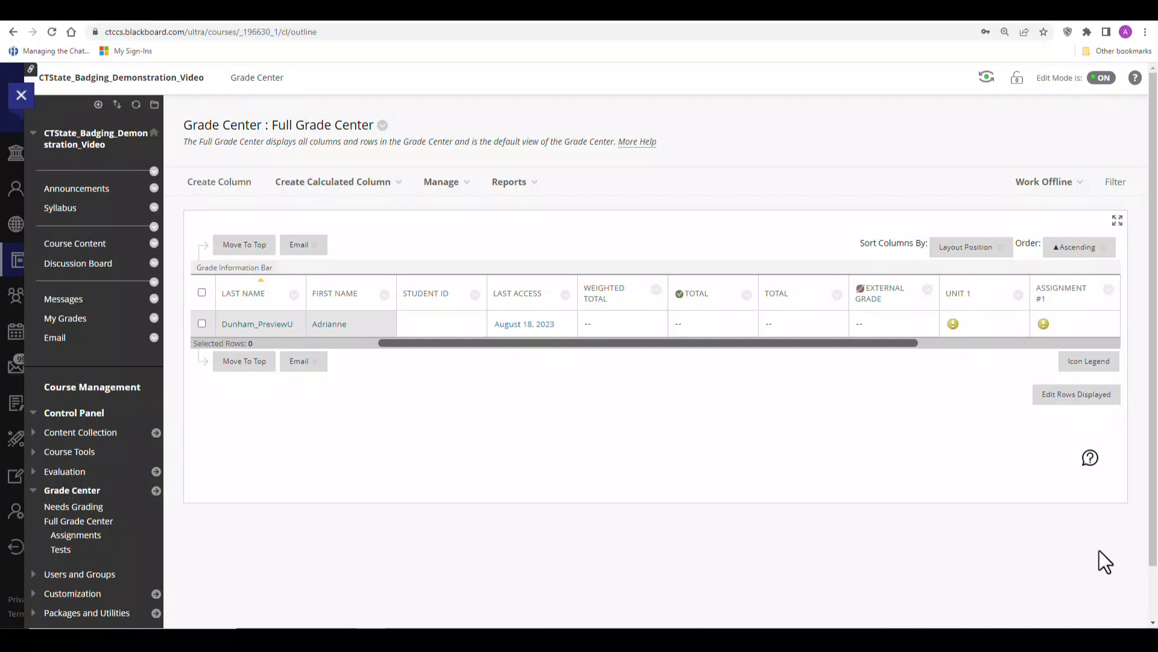
# - Start a new grade column and name it Research Project 1
pyautogui.click(231, 193)
pyautogui.write('Rese')
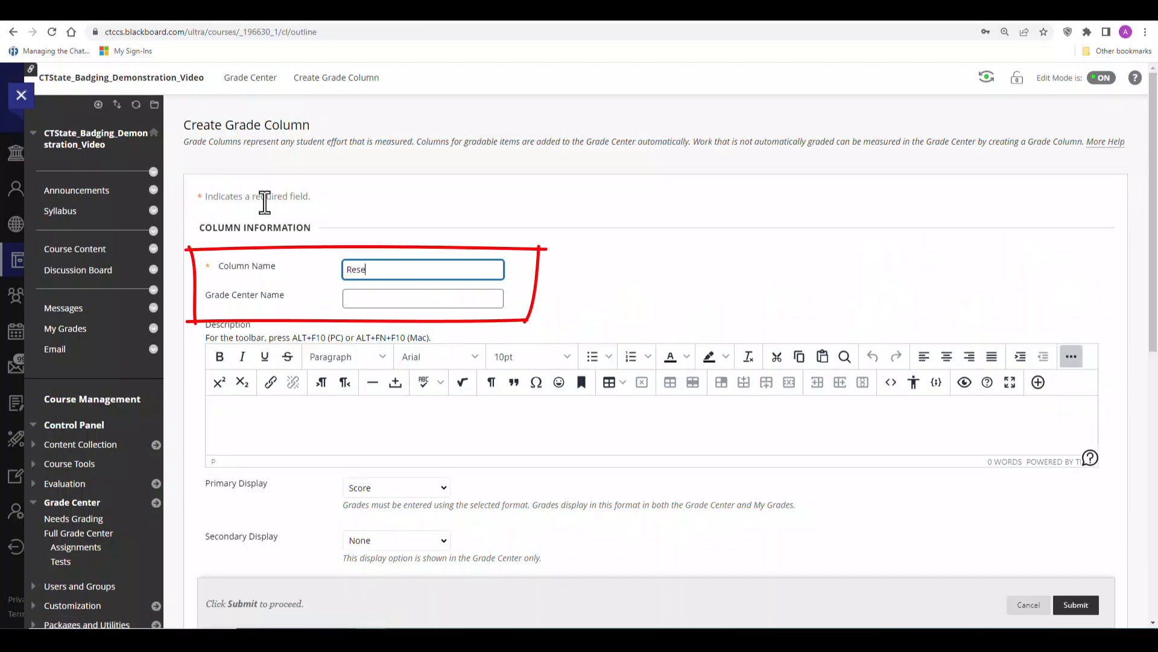
pyautogui.write('arch Project 1')
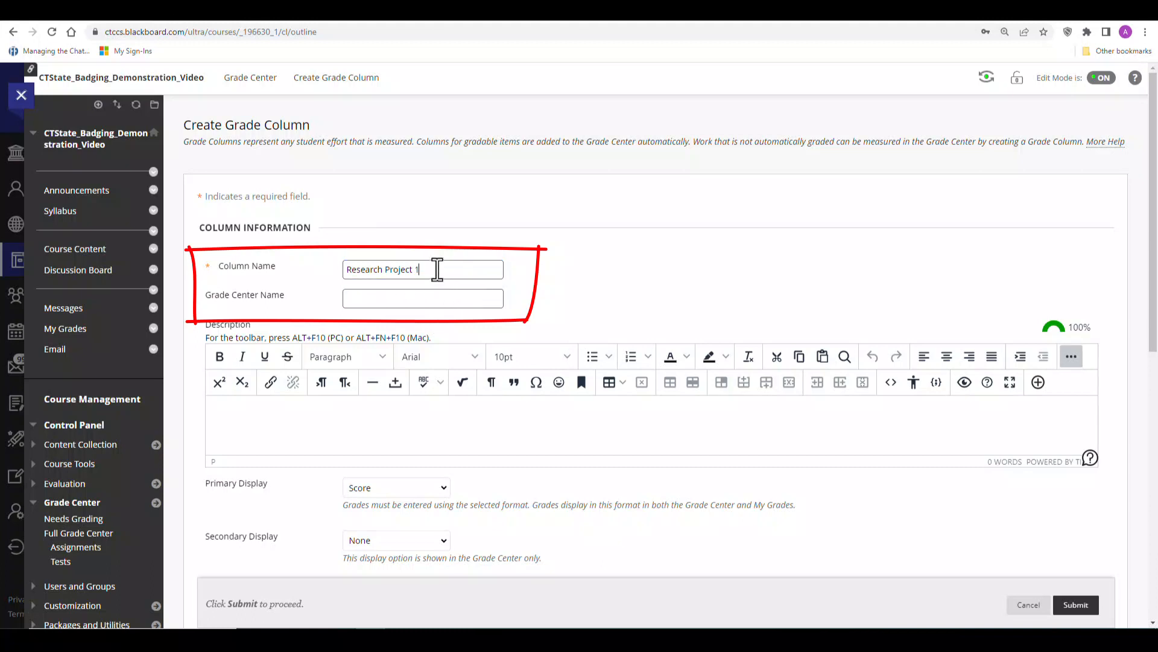
pyautogui.moveTo(438, 269); pyautogui.dragTo(353, 269)
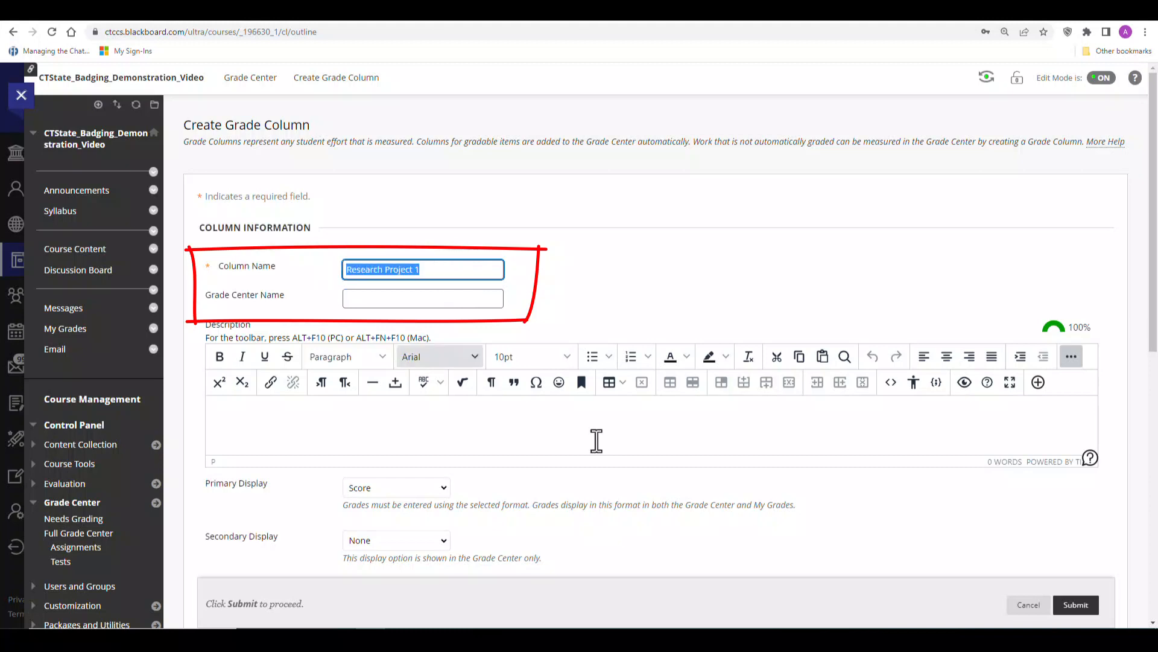
# - Assign the new column to the Project category with 100 points possible and submit it
pyautogui.scroll(-6, 826, 416)
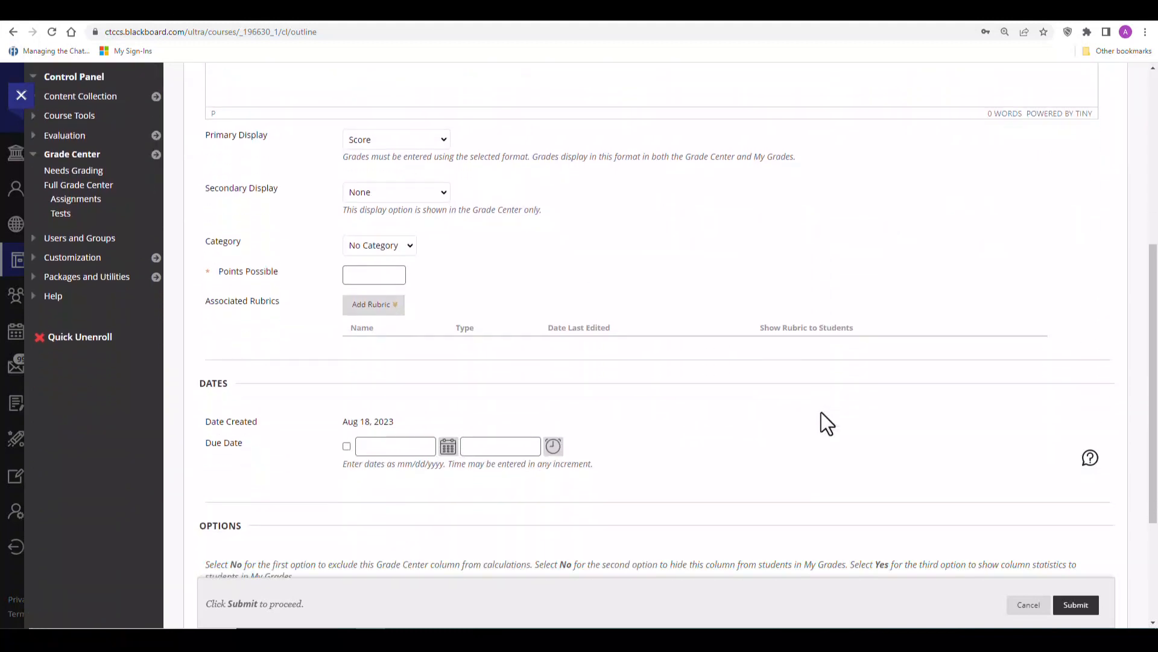
pyautogui.click(410, 233)
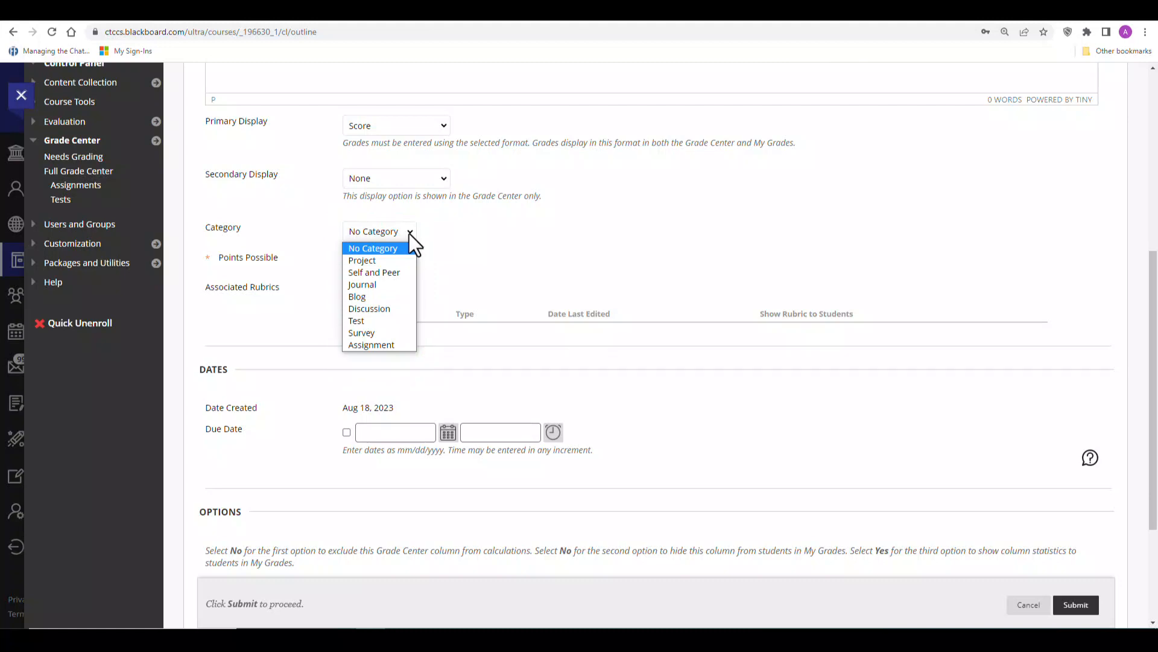
pyautogui.click(386, 260)
pyautogui.click(374, 260)
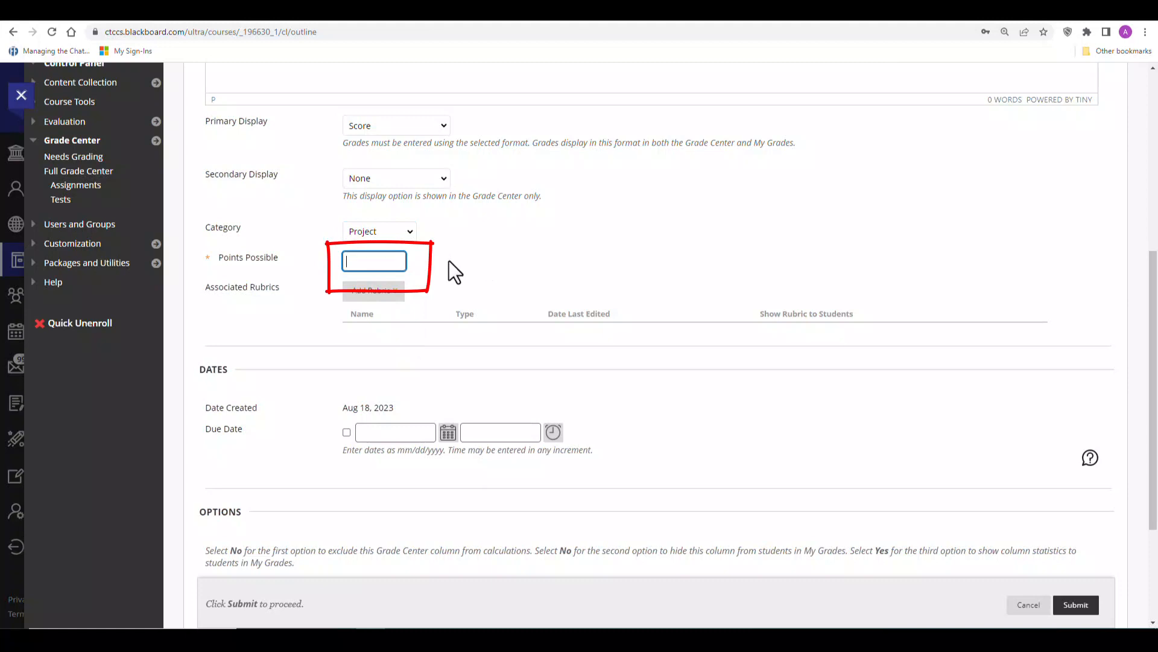
pyautogui.write('100')
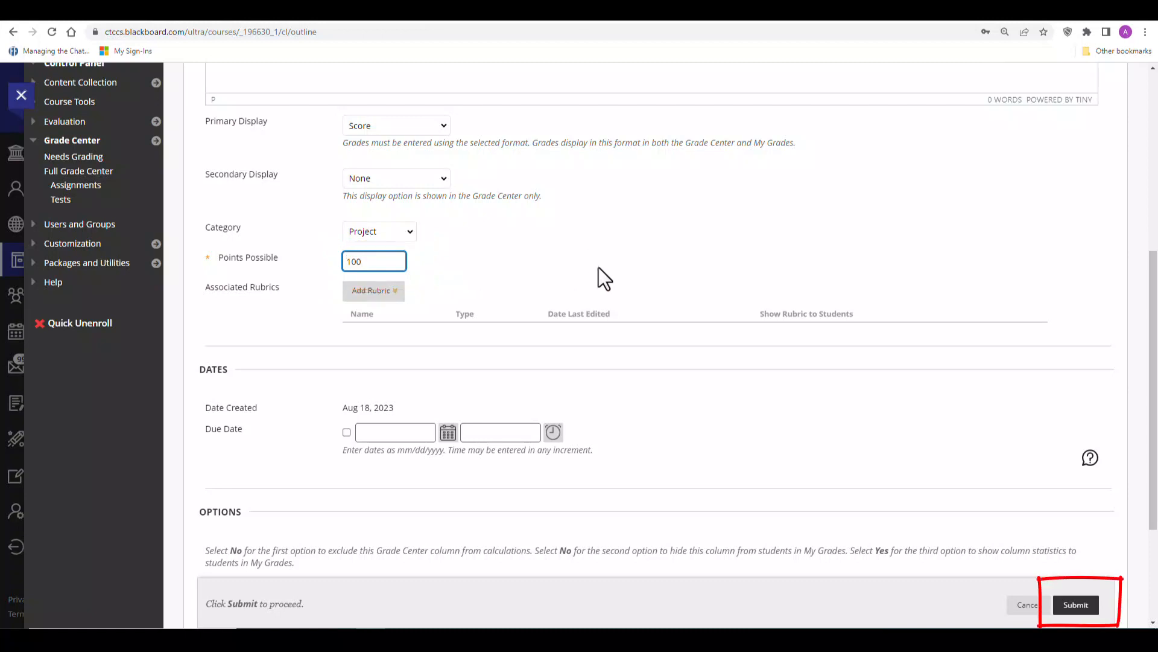
pyautogui.click(1076, 604)
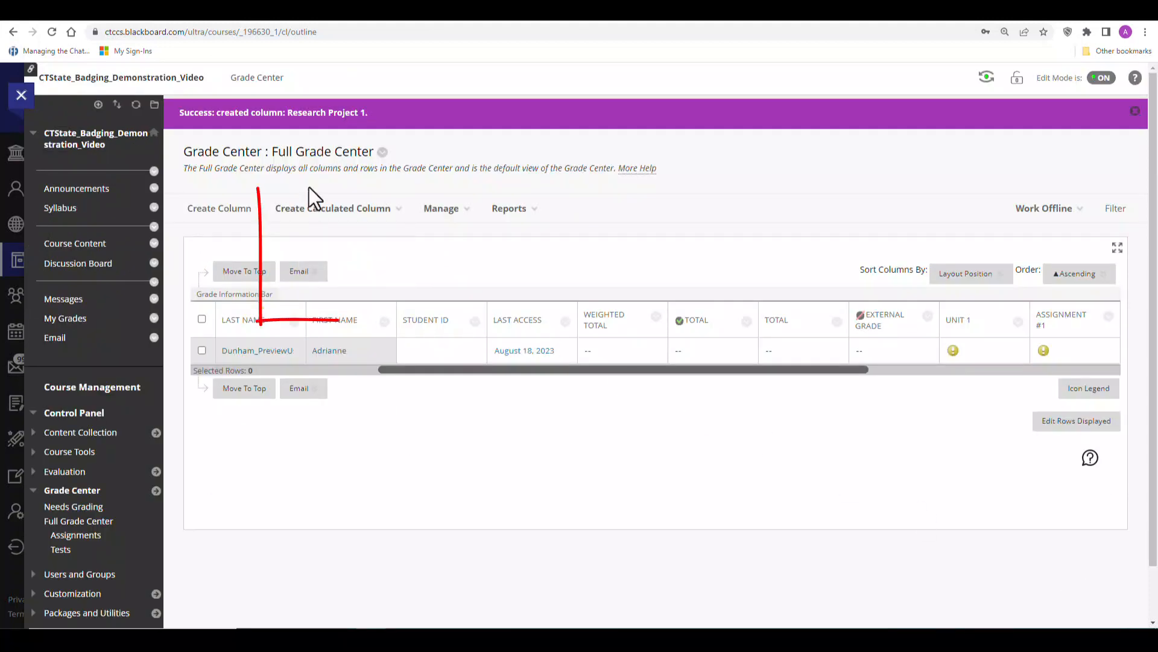
# - Start a new weighted calculated column and name it Current Grade
pyautogui.moveTo(315, 220)
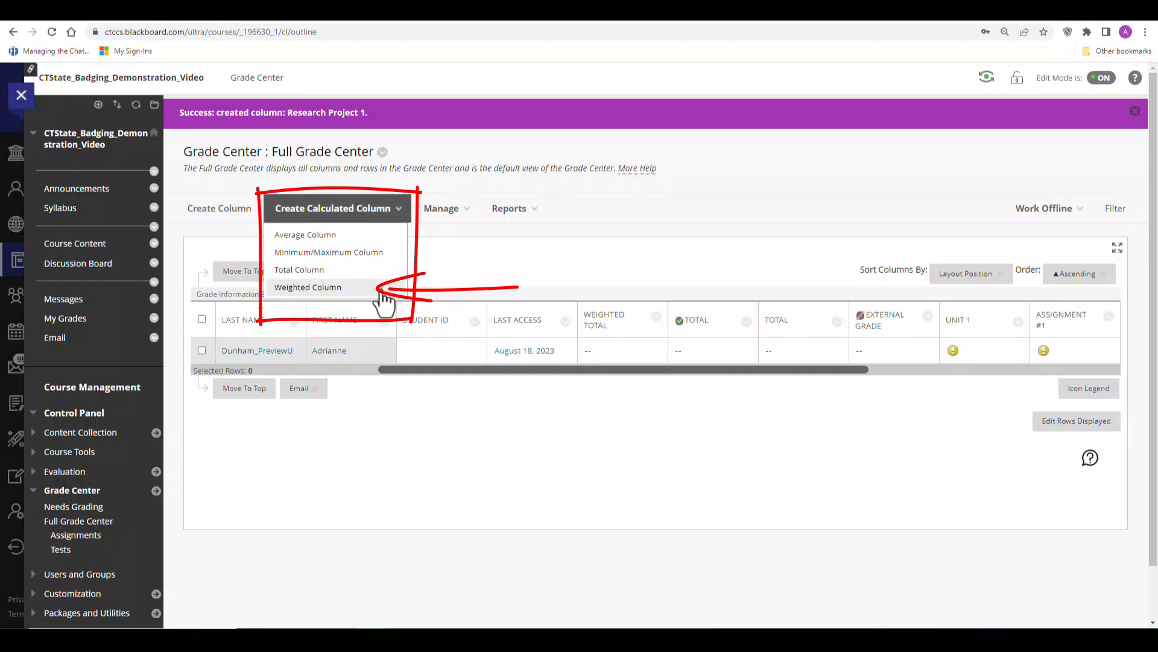
pyautogui.click(381, 289)
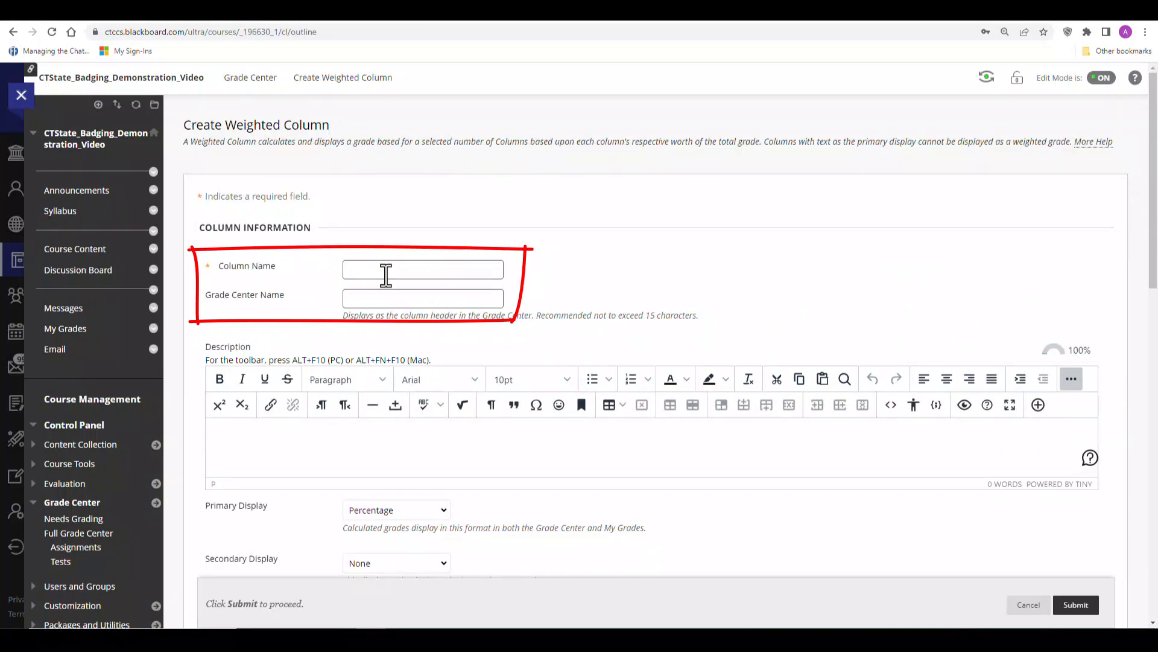
pyautogui.click(387, 270)
pyautogui.write('Current Grade')
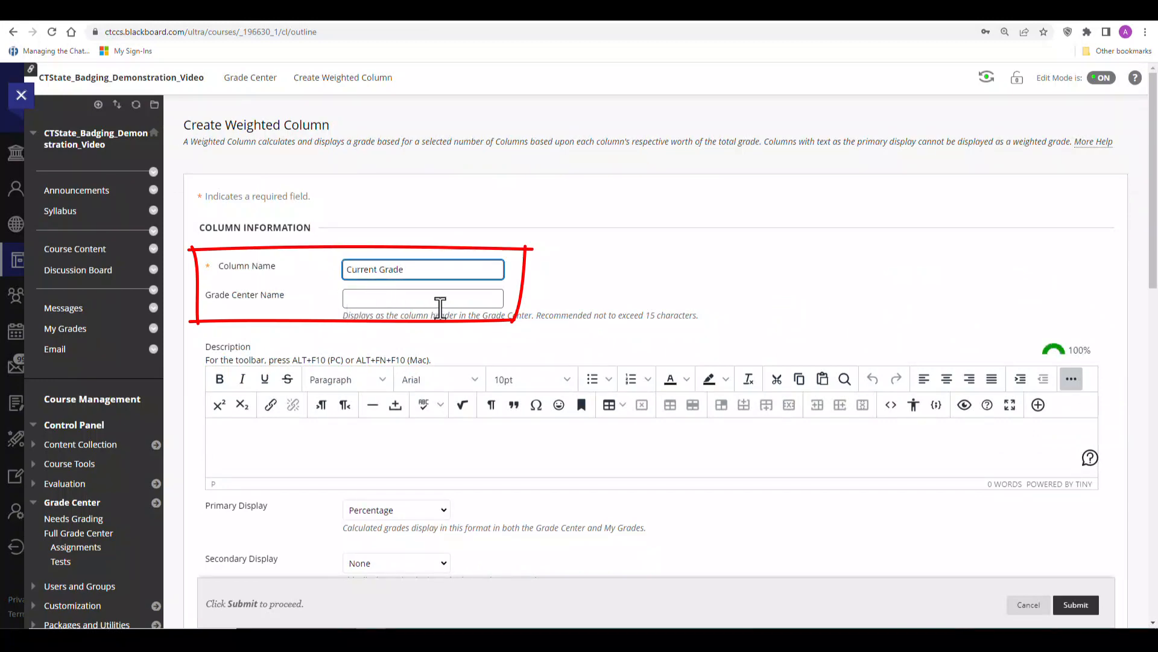
# - Add the Assignment category to the columns included in the weighted grade
pyautogui.scroll(-10, 441, 308)
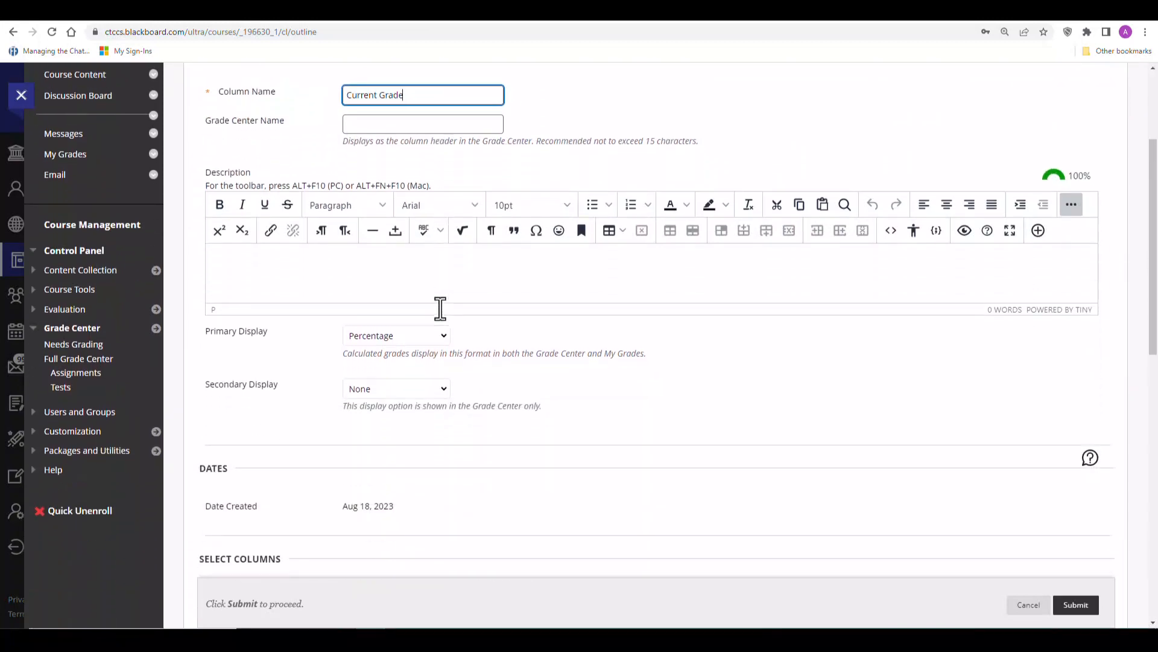
pyautogui.scroll(-2, 440, 308)
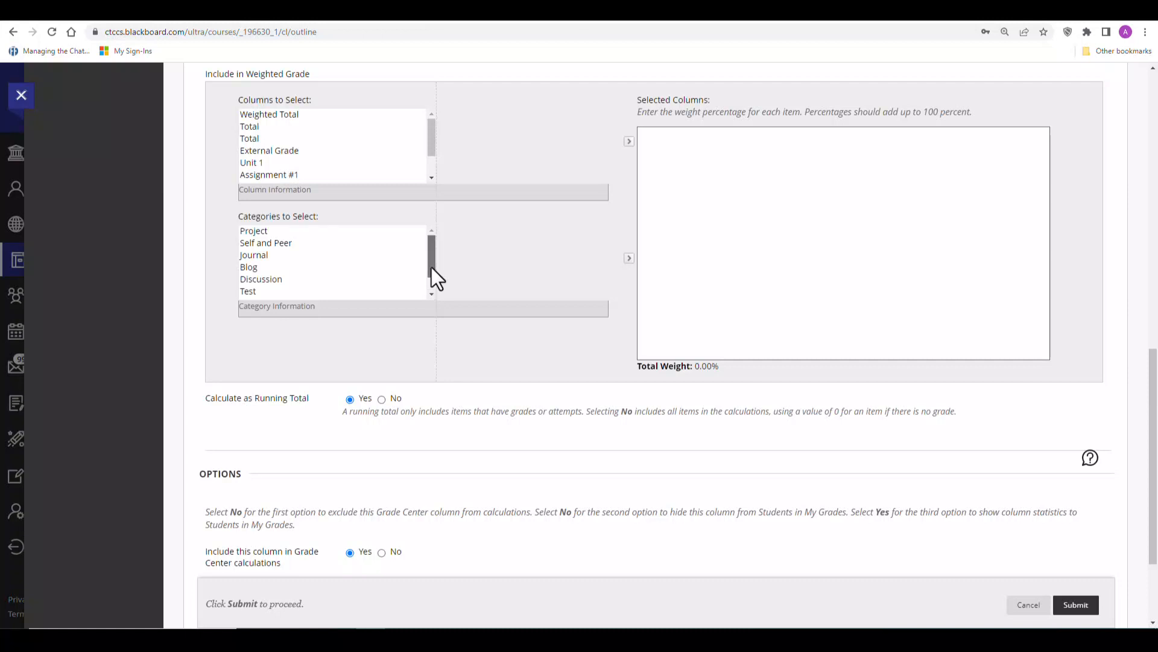
pyautogui.moveTo(432, 266); pyautogui.dragTo(432, 286)
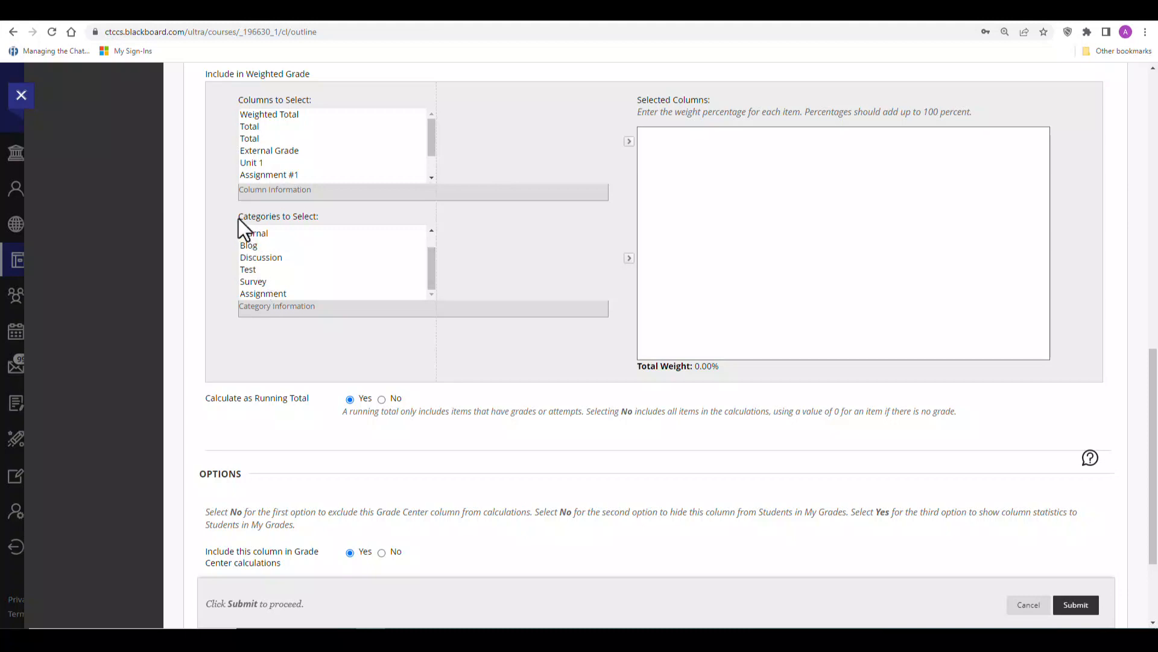
pyautogui.moveTo(238, 217); pyautogui.dragTo(316, 221)
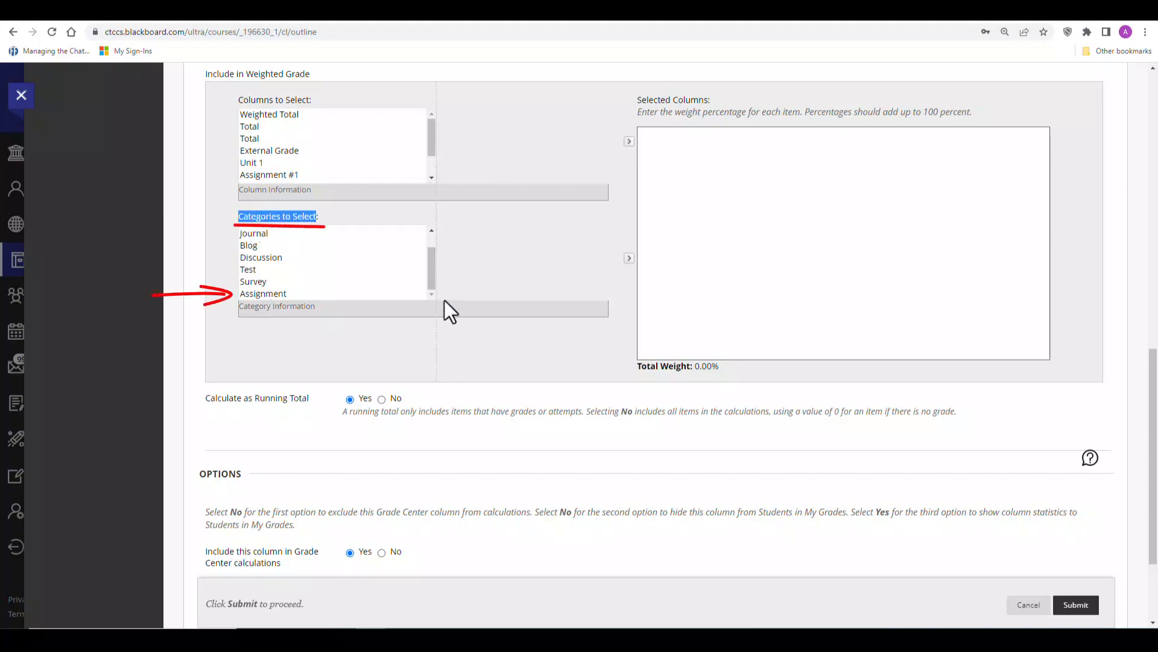
pyautogui.click(362, 294)
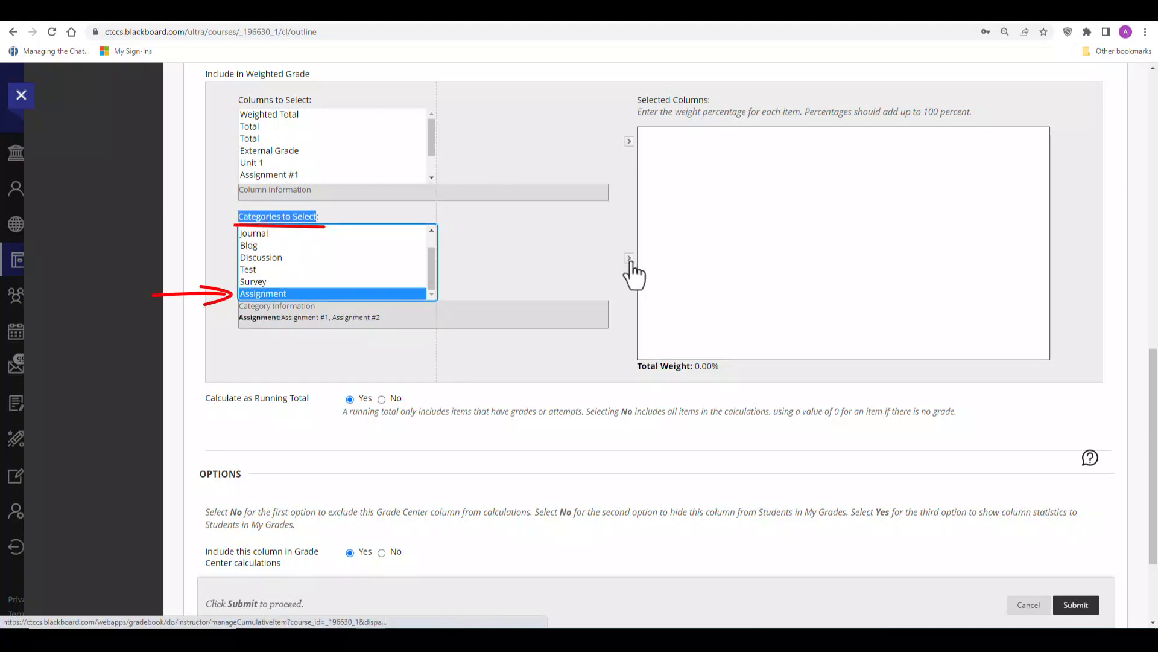
pyautogui.click(629, 259)
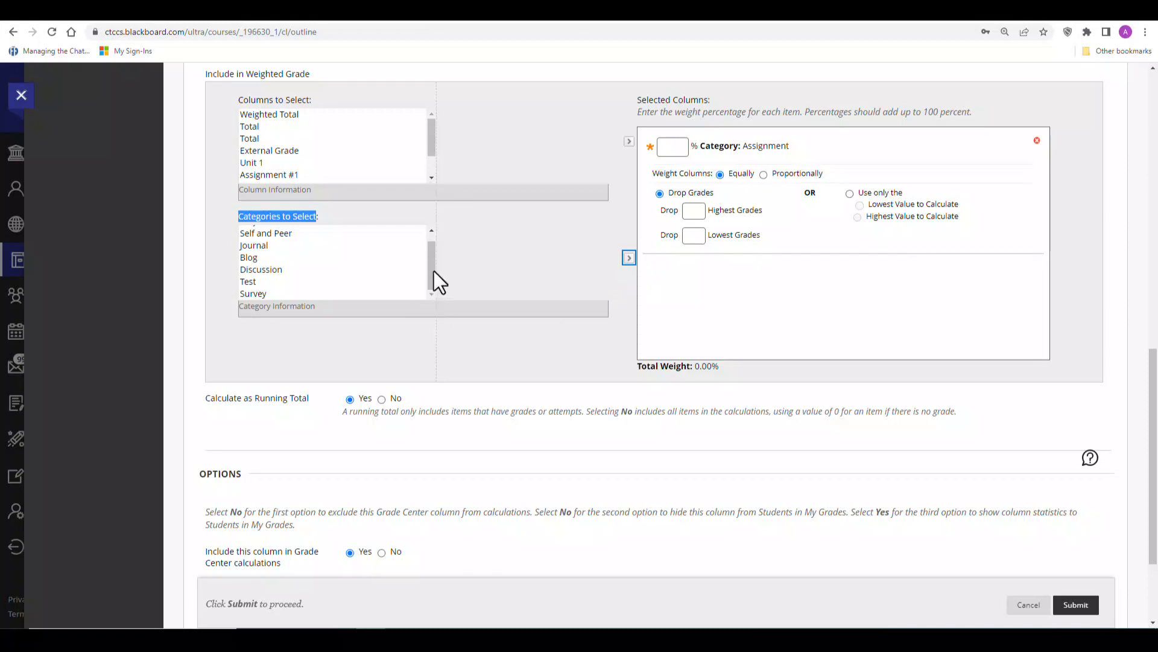
# - Add the Discussion, Test and Project categories together to the weighted grade's selected columns
pyautogui.scroll(1, 343, 245)
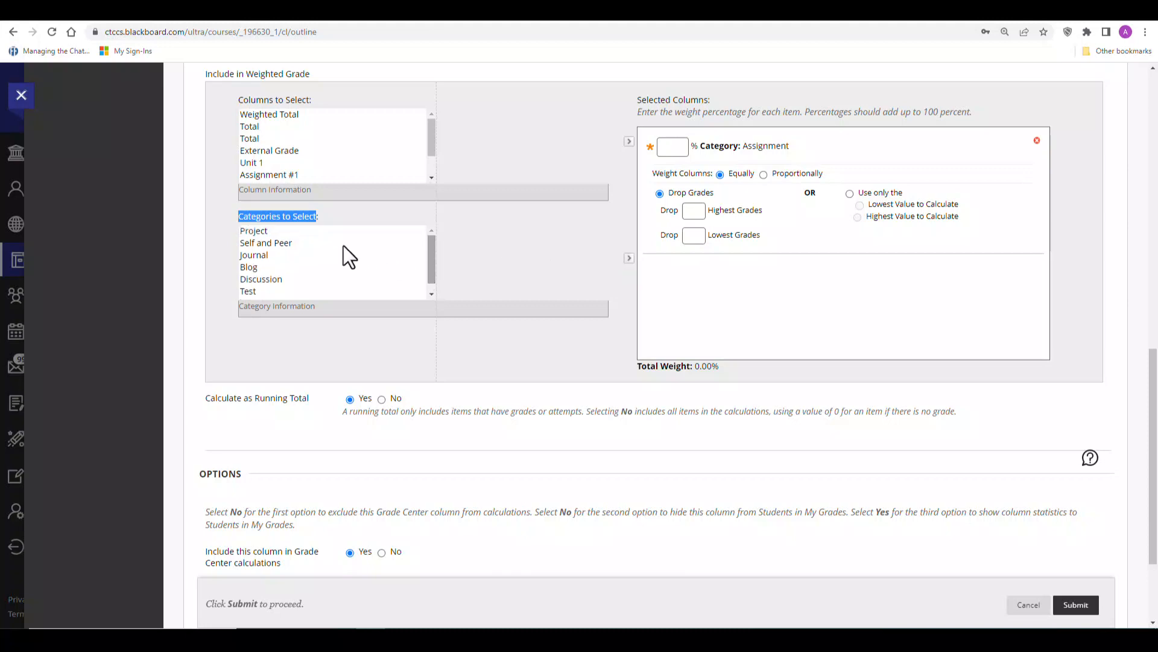
pyautogui.click(265, 280)
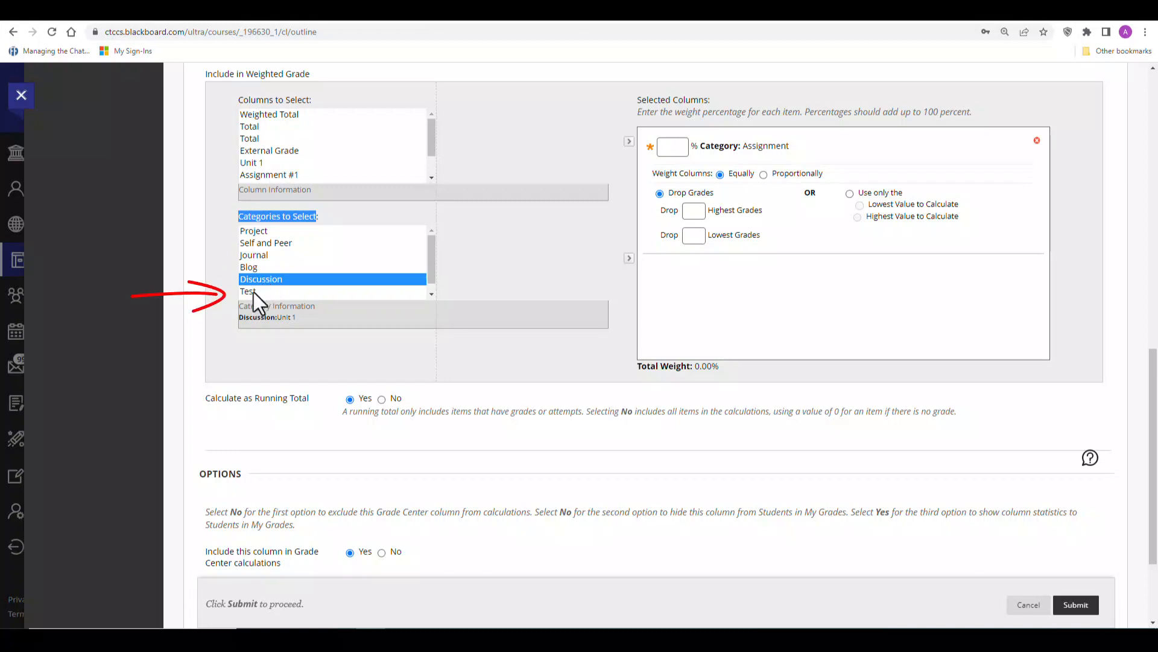
pyautogui.keyDown('ctrl'); pyautogui.click(254, 292); pyautogui.keyUp('ctrl')
pyautogui.keyDown('ctrl'); pyautogui.click(262, 234); pyautogui.keyUp('ctrl')
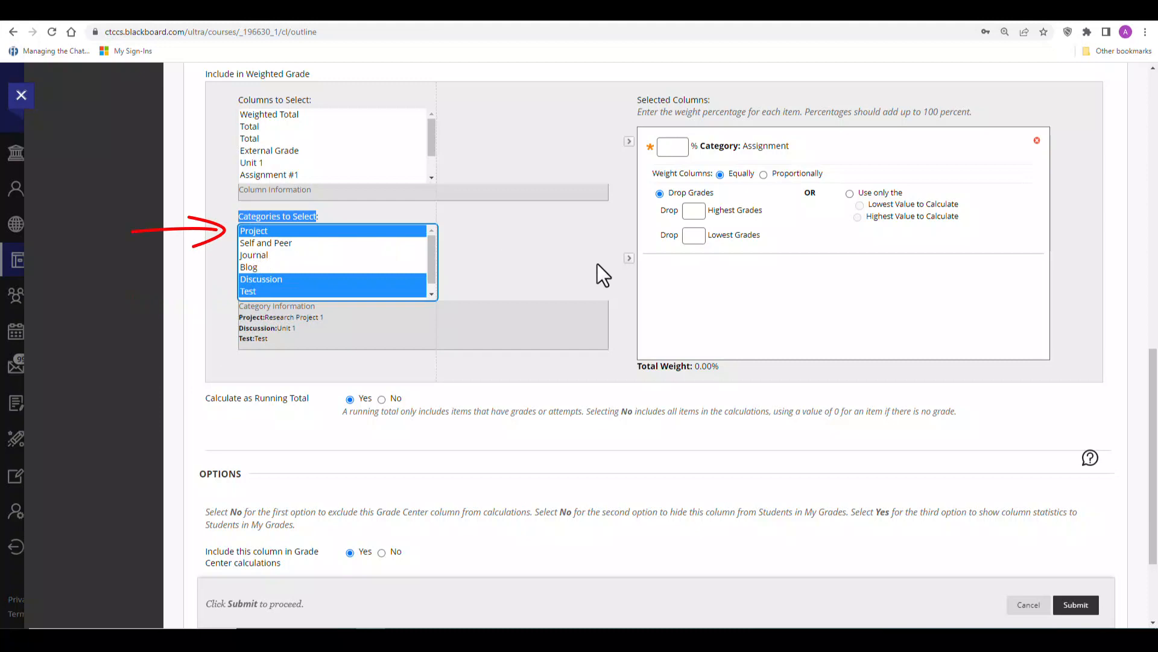
pyautogui.click(629, 259)
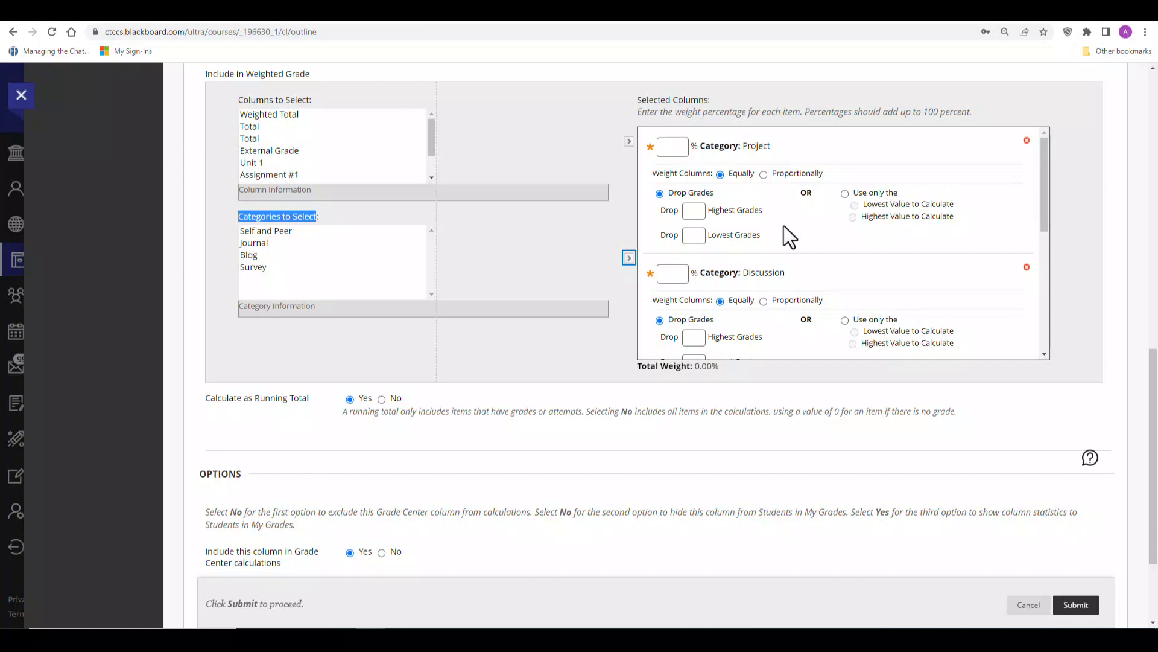
# - Set the weight of the Project, Discussion, Test and Assignment categories to 25% each
pyautogui.click(673, 147)
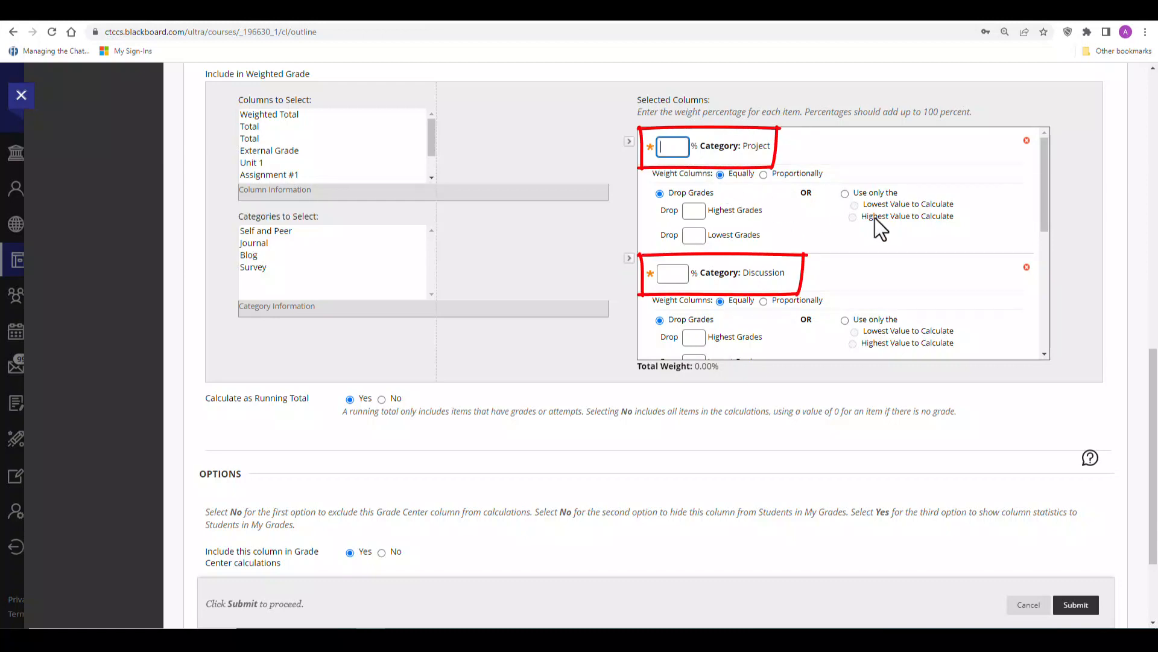
pyautogui.write('25')
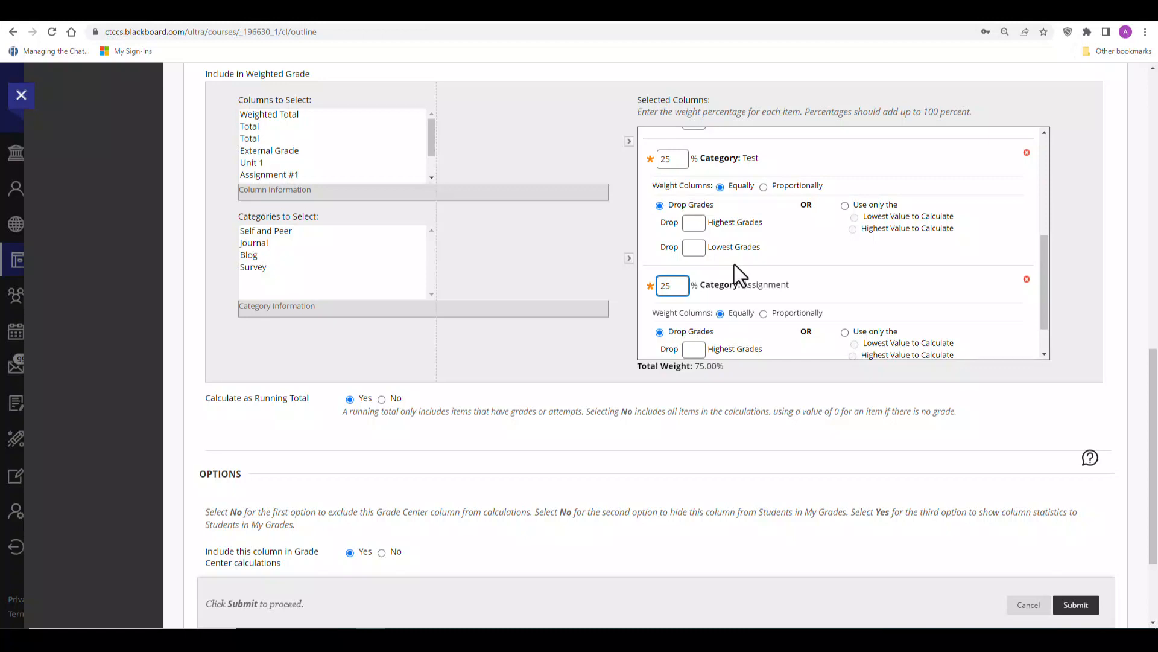
# - Set the Discussion category to drop 1 lowest grade and submit the weighted column
pyautogui.scroll(2, 733, 264)
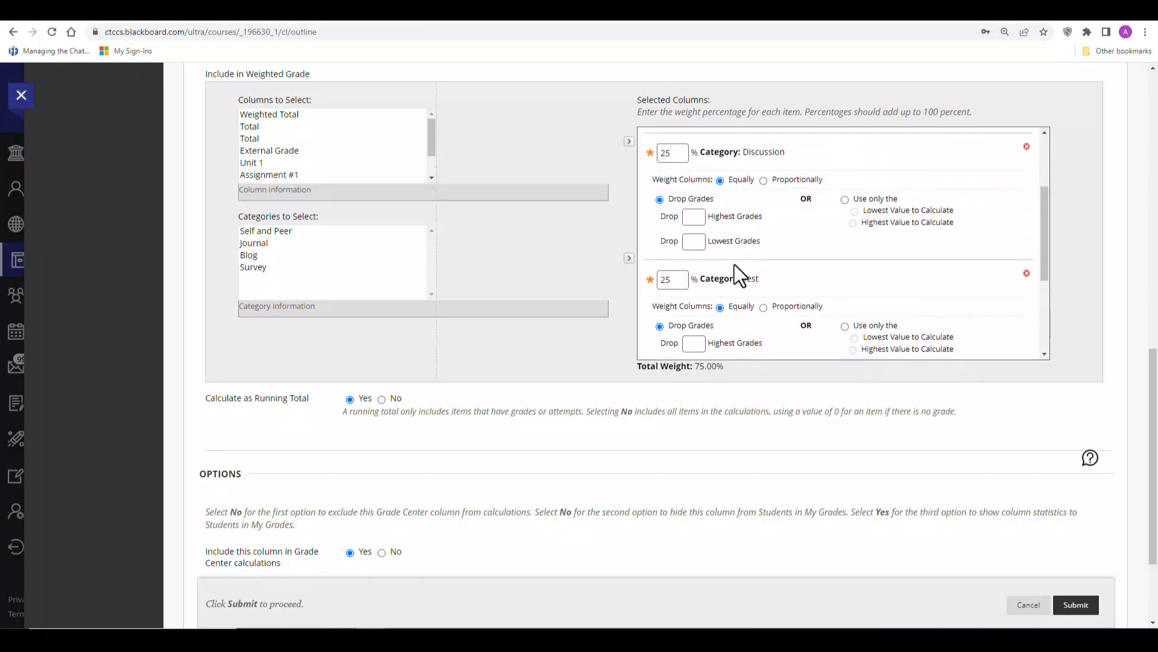
pyautogui.scroll(1, 733, 264)
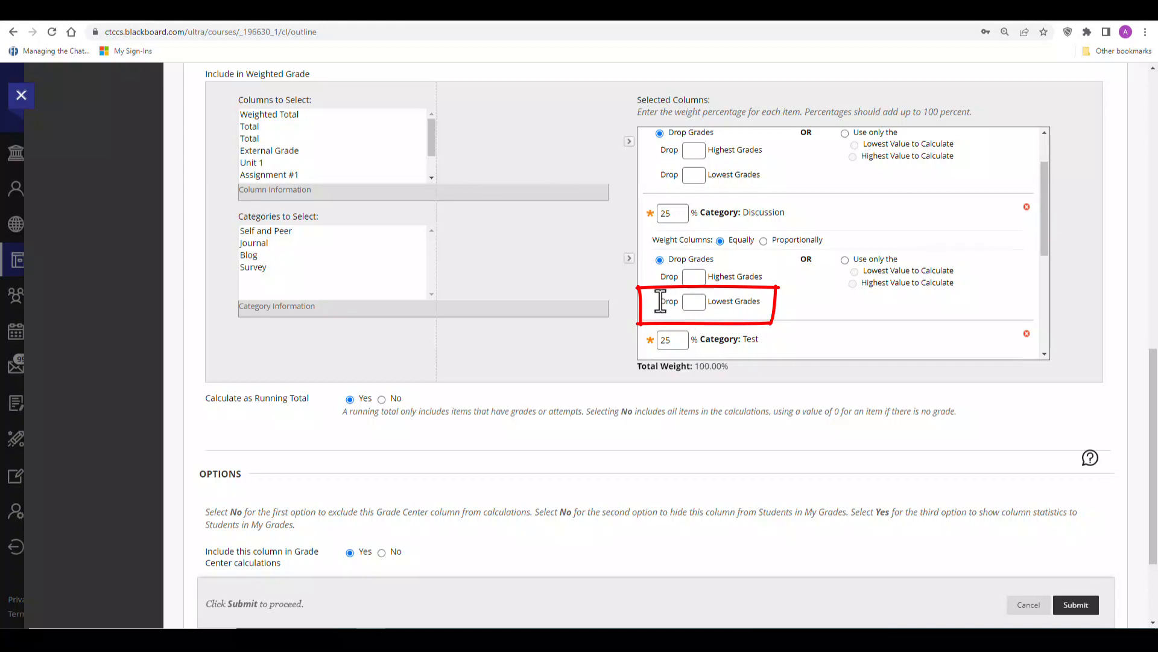
pyautogui.moveTo(661, 302); pyautogui.dragTo(691, 303)
pyautogui.click(697, 305)
pyautogui.write('1')
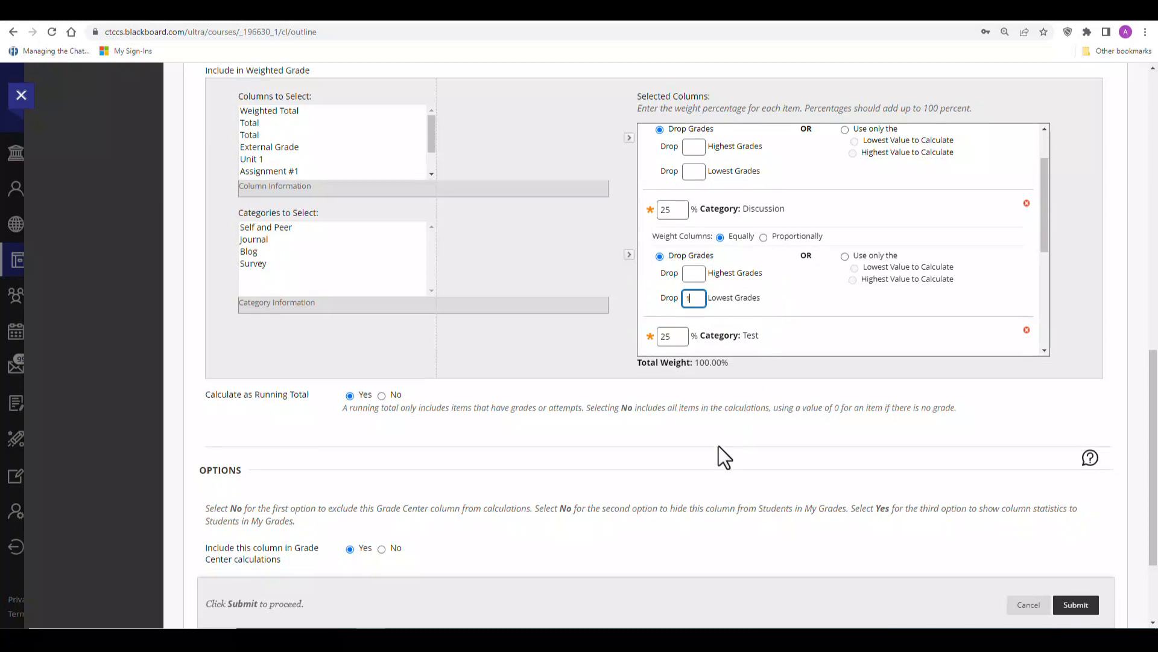
pyautogui.scroll(-2, 718, 447)
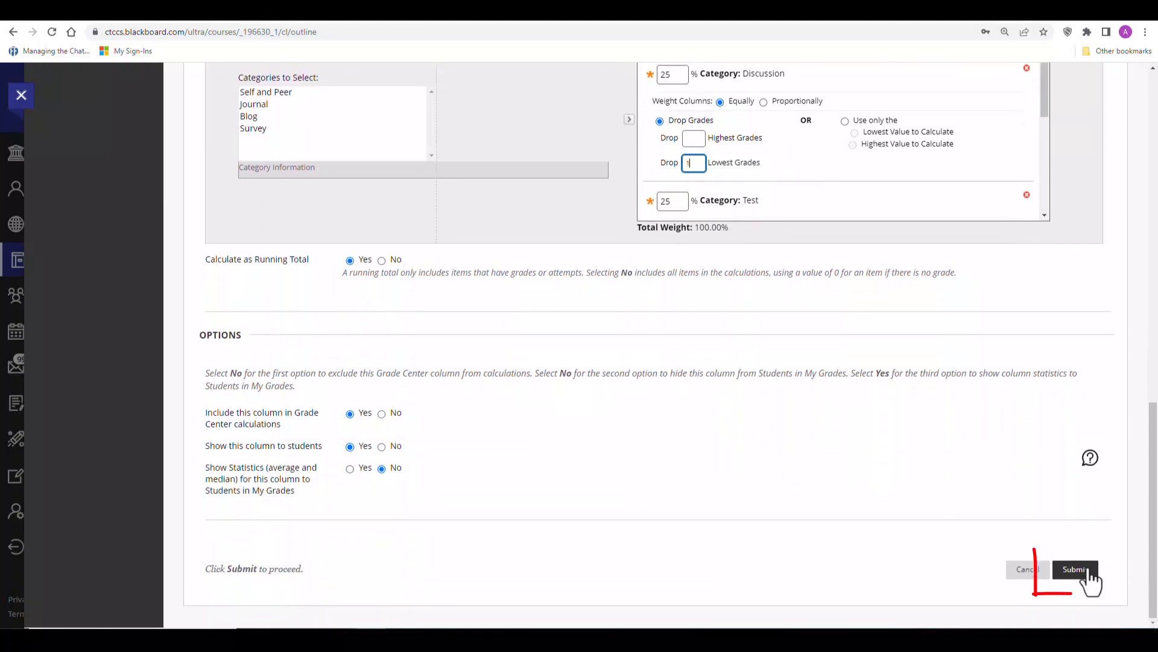
pyautogui.click(1075, 569)
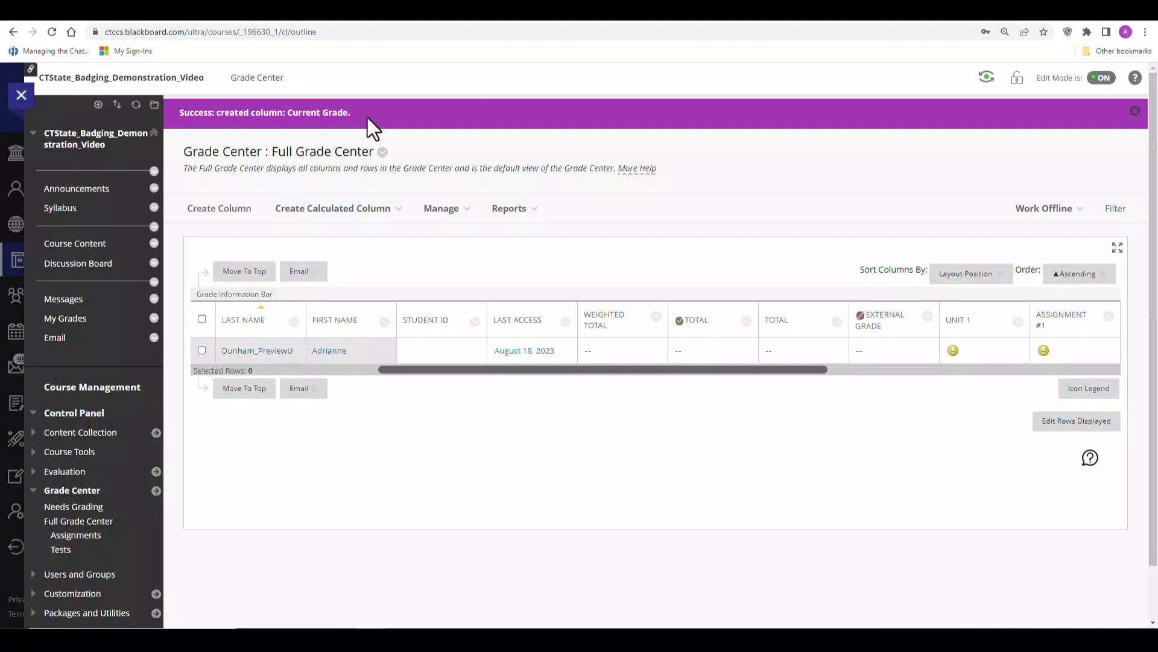
# - Set the secondary display of the Total column next to External Grade to Percentage and submit the column
pyautogui.click(837, 322)
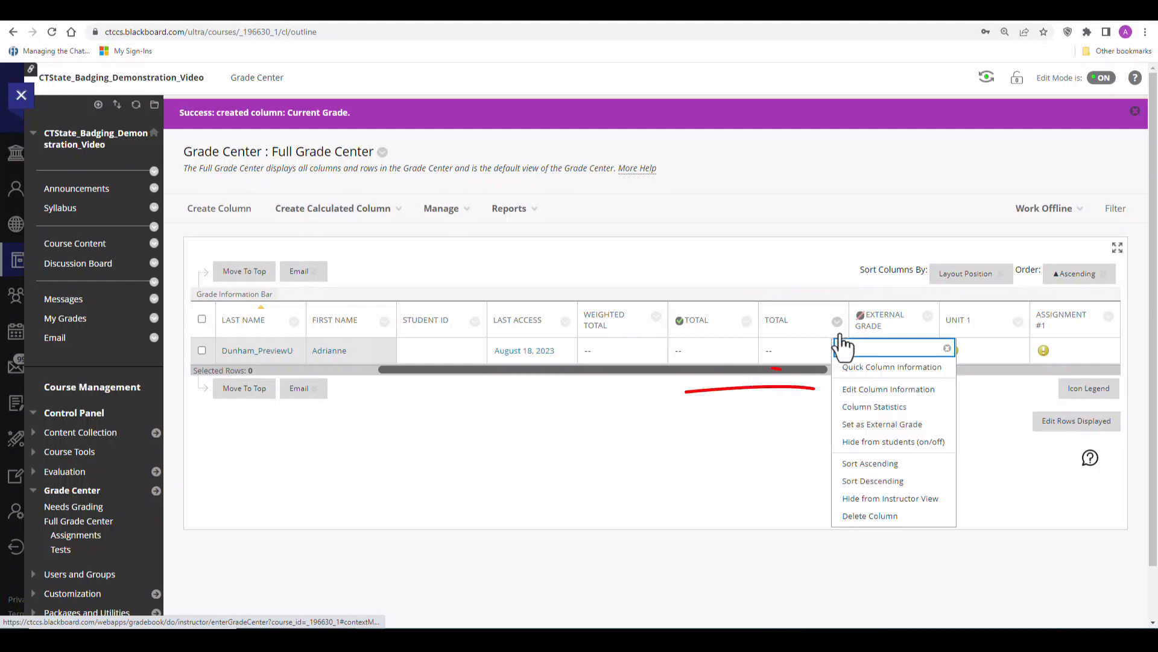
pyautogui.click(854, 390)
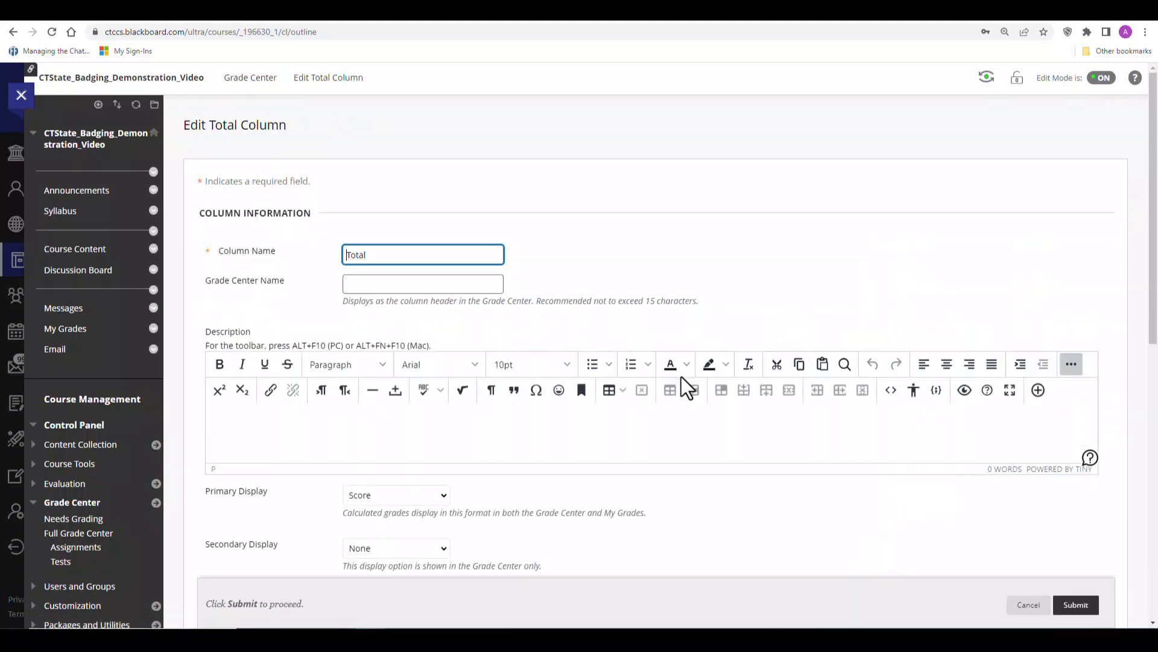
pyautogui.scroll(-5, 682, 376)
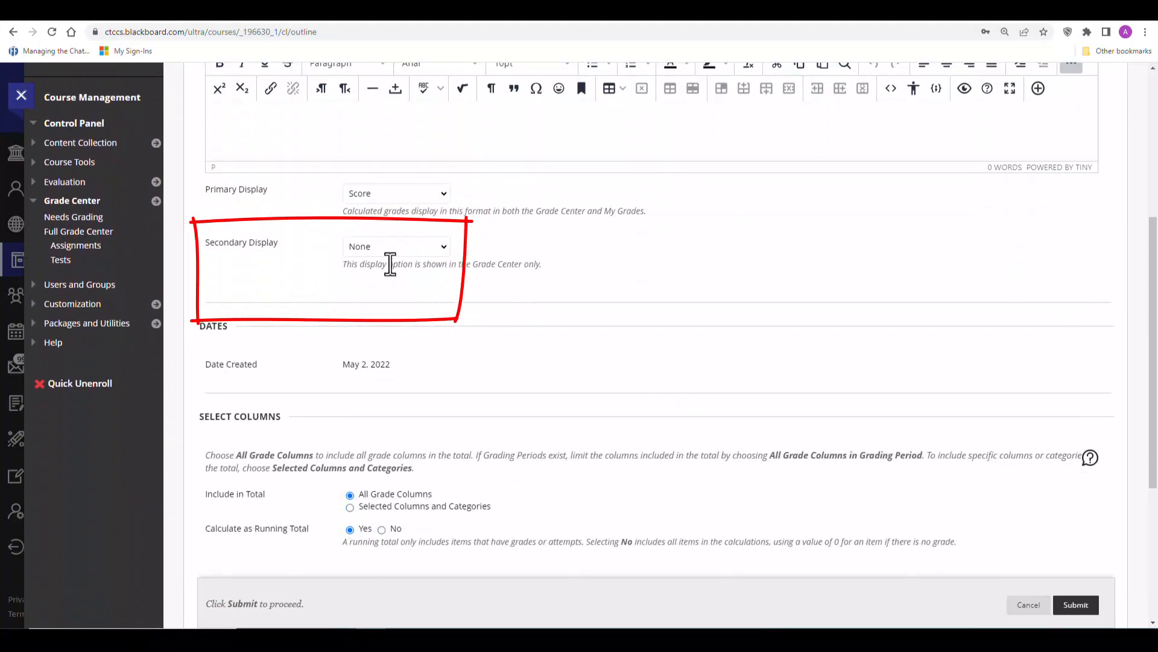
pyautogui.click(444, 248)
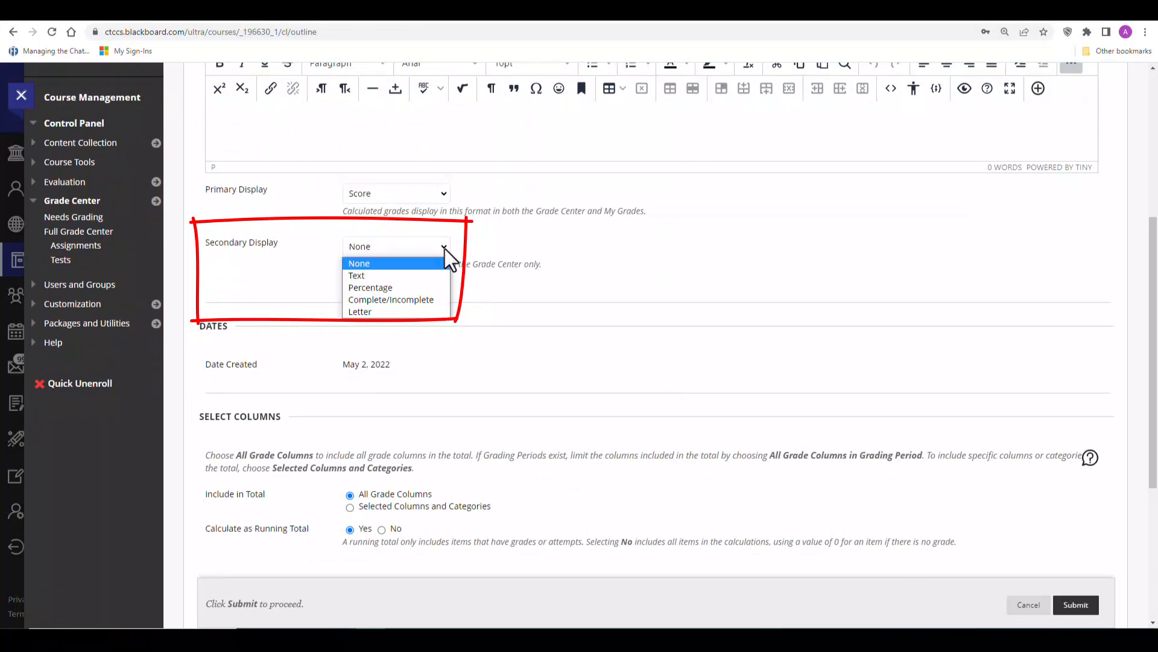
pyautogui.click(422, 290)
pyautogui.scroll(-5, 557, 305)
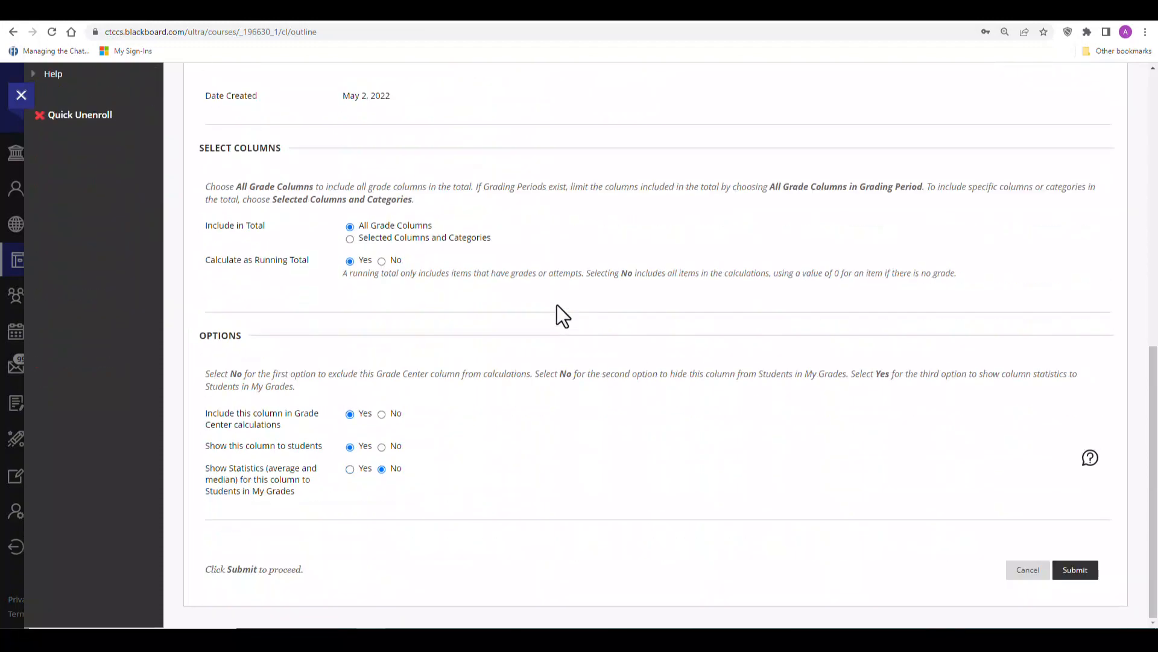
pyautogui.click(1075, 572)
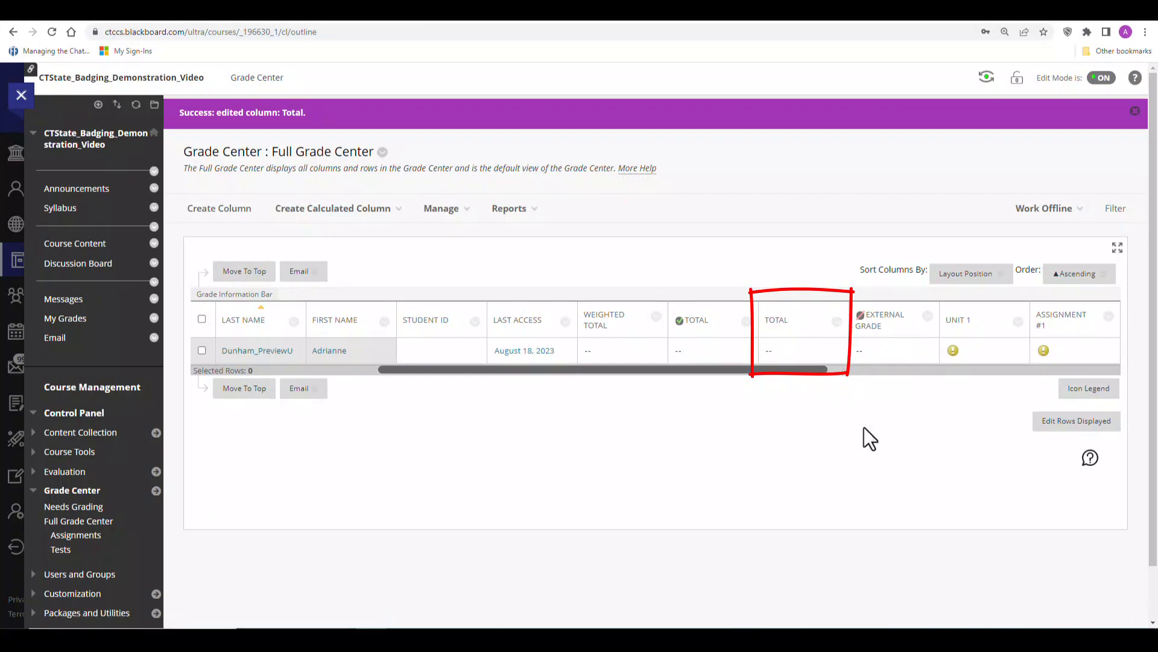
# - Hide the Total column next to External Grade from students and from the instructor view
pyautogui.click(837, 321)
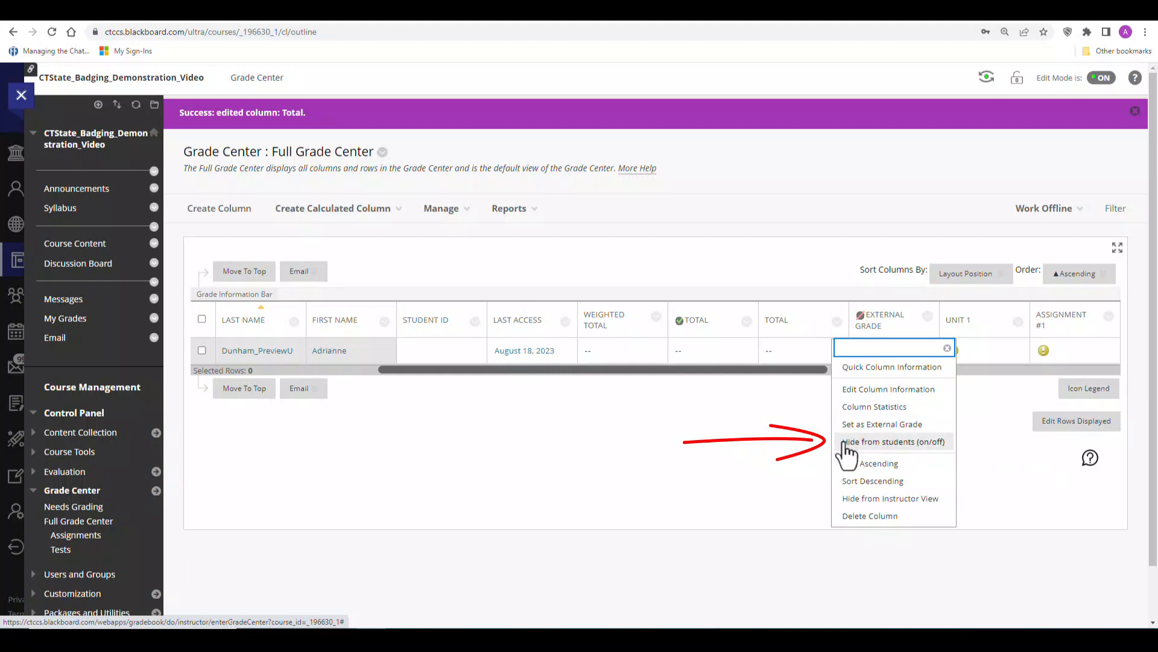
pyautogui.click(951, 460)
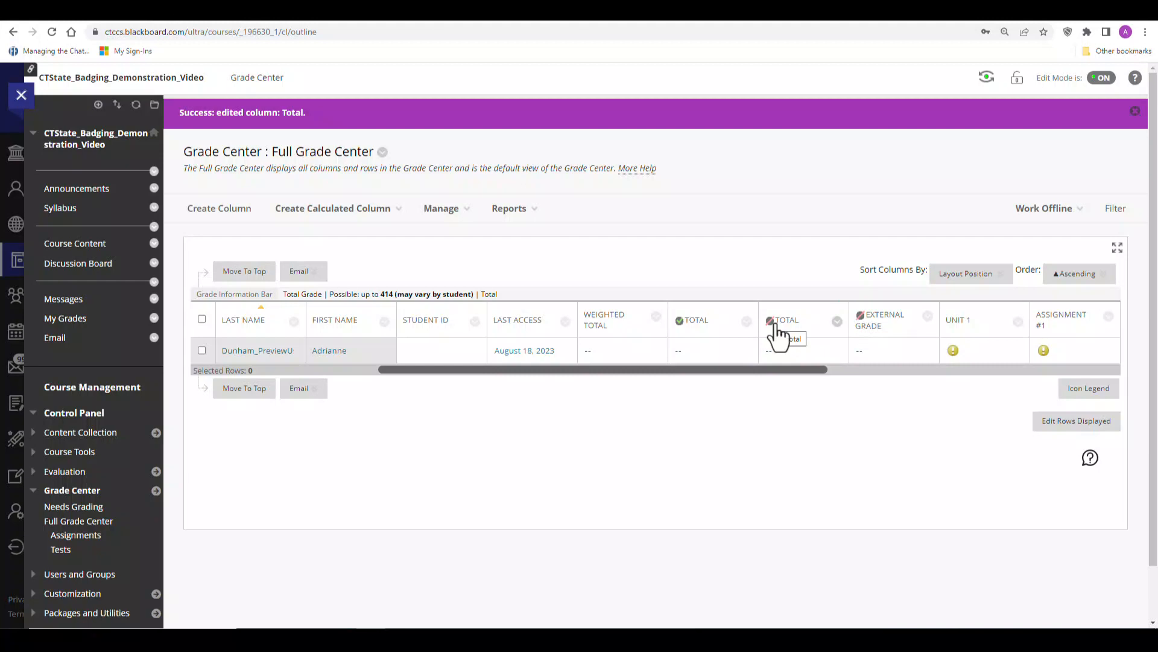
pyautogui.click(836, 323)
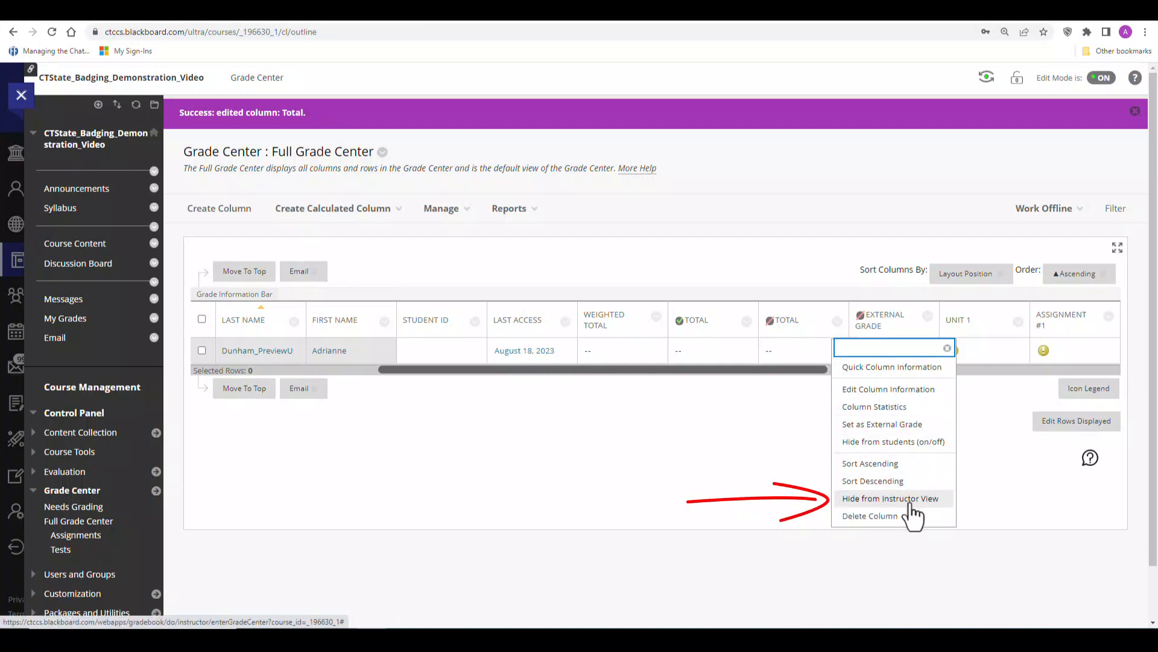
pyautogui.click(950, 503)
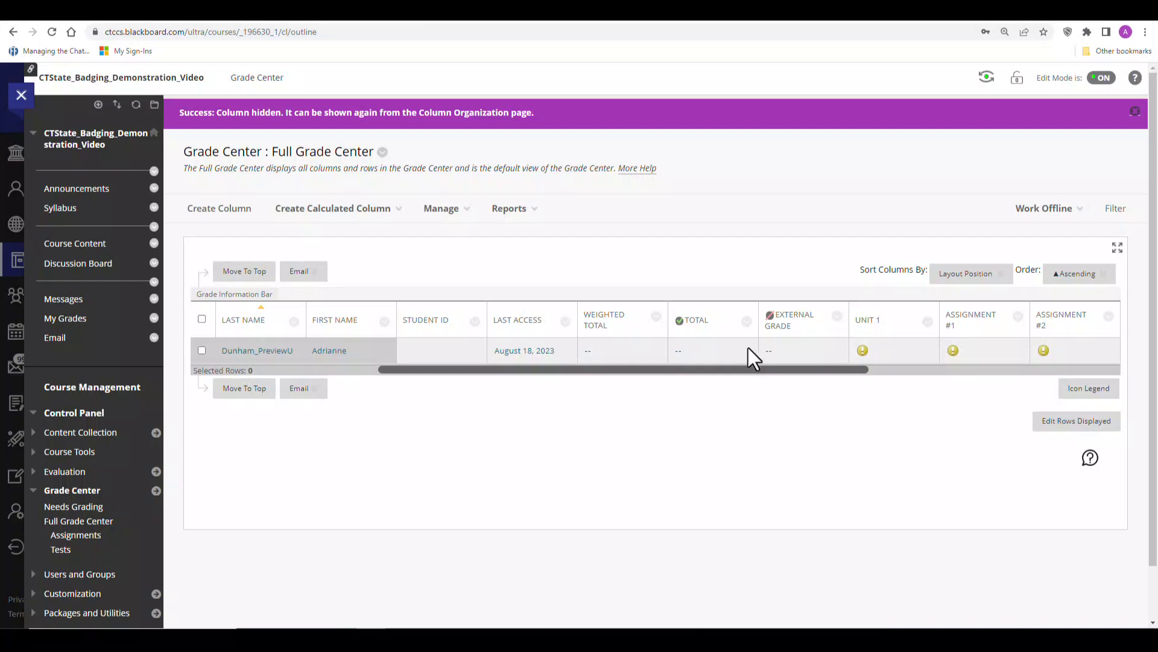
# - In Column Organization, move Current Grade above Weighted Total in the Not in a Grading Period table
pyautogui.click(468, 225)
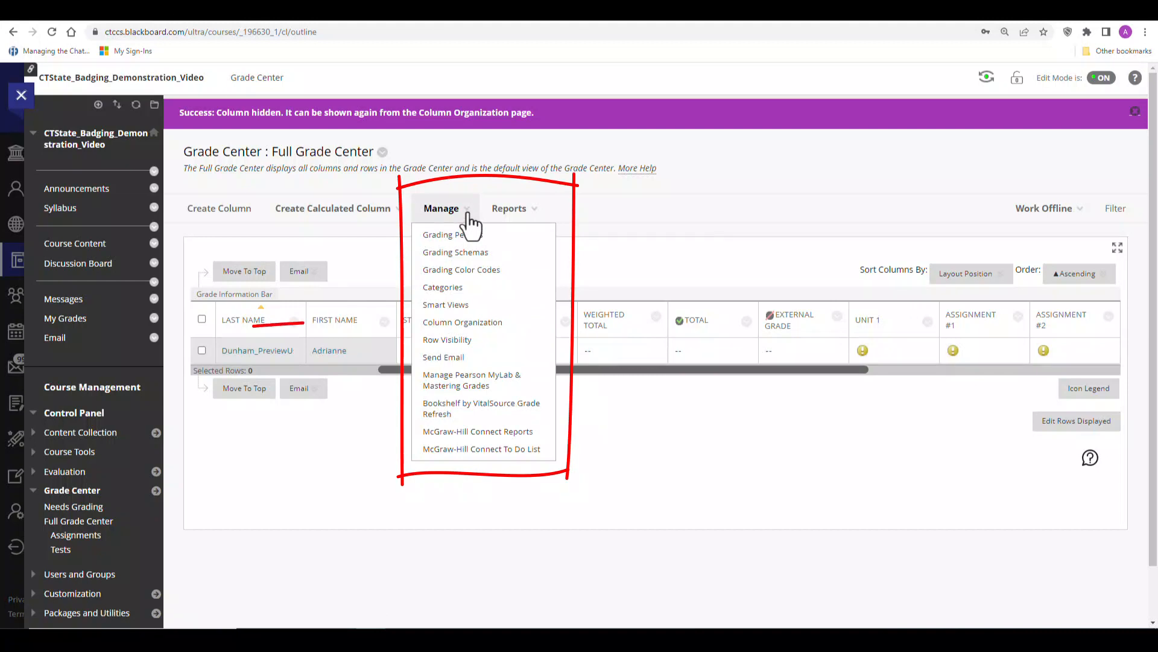
pyautogui.click(530, 330)
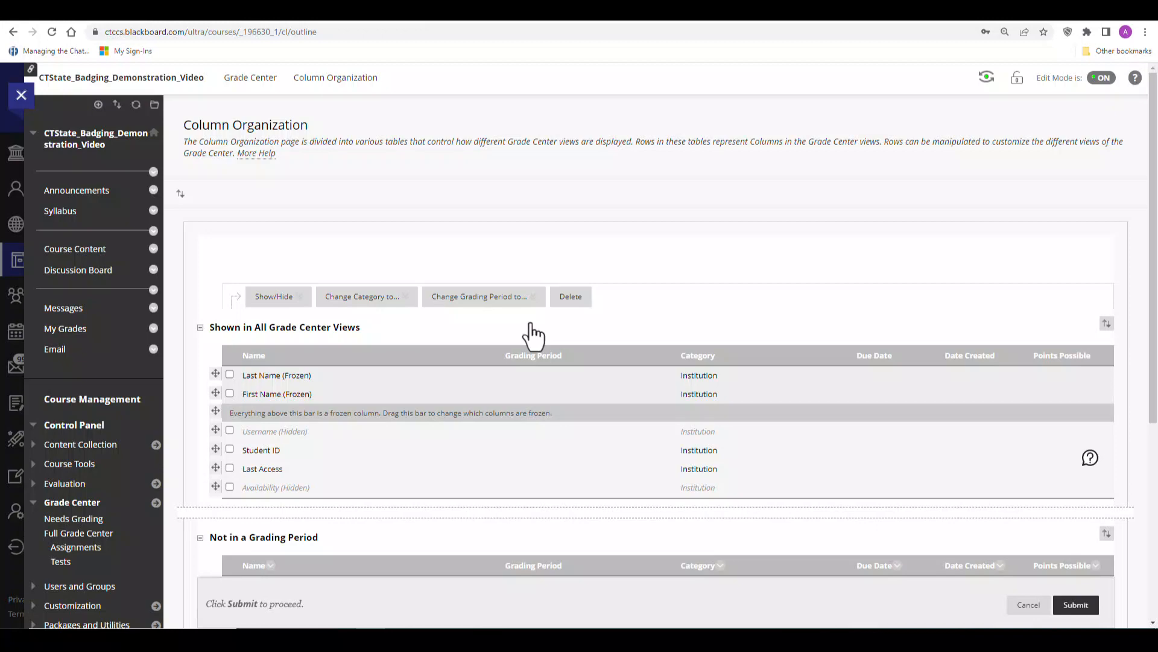
pyautogui.scroll(-5, 533, 335)
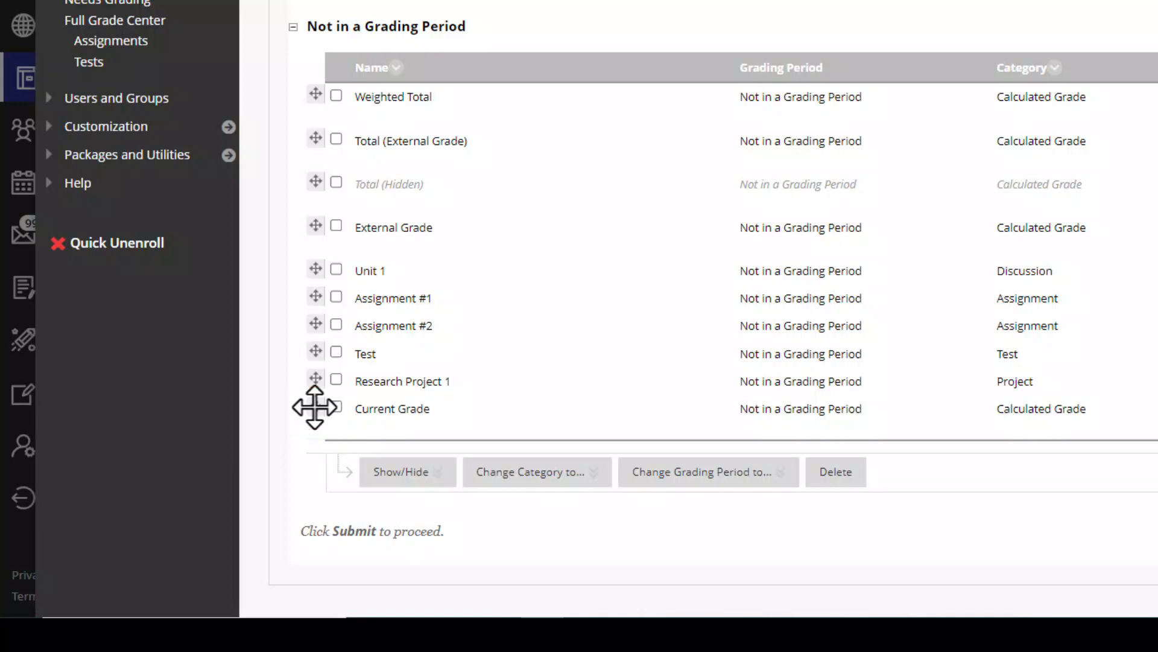
pyautogui.moveTo(314, 408); pyautogui.dragTo(387, 103)
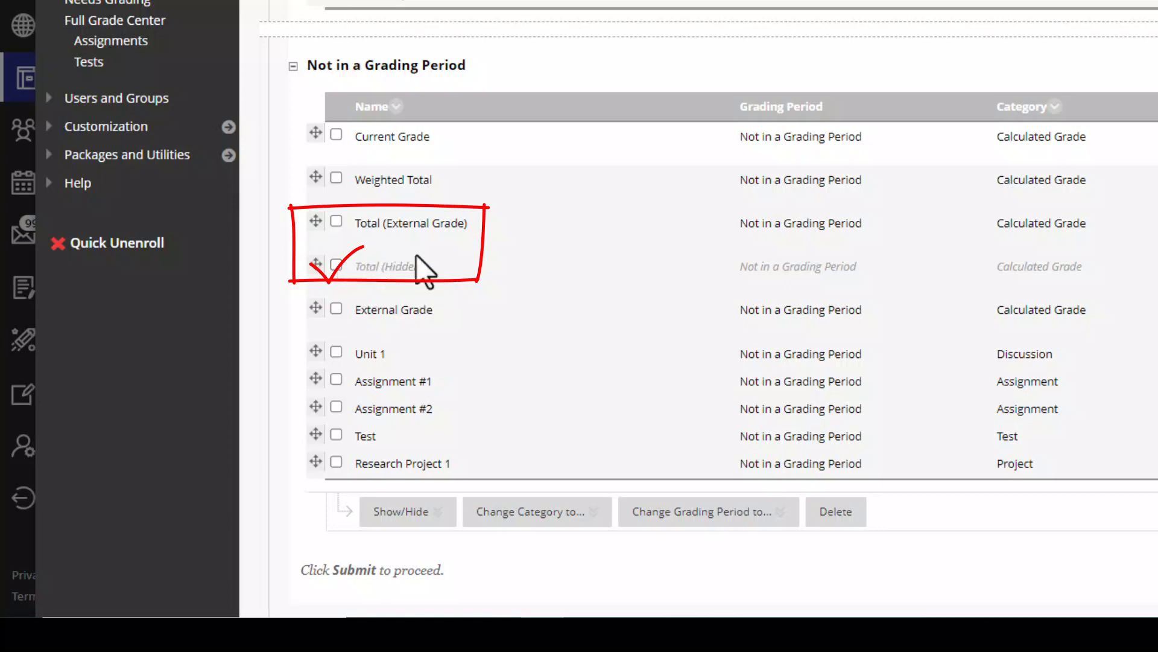
# - Show the hidden Total column again and submit the column organization
pyautogui.click(336, 265)
pyautogui.click(425, 514)
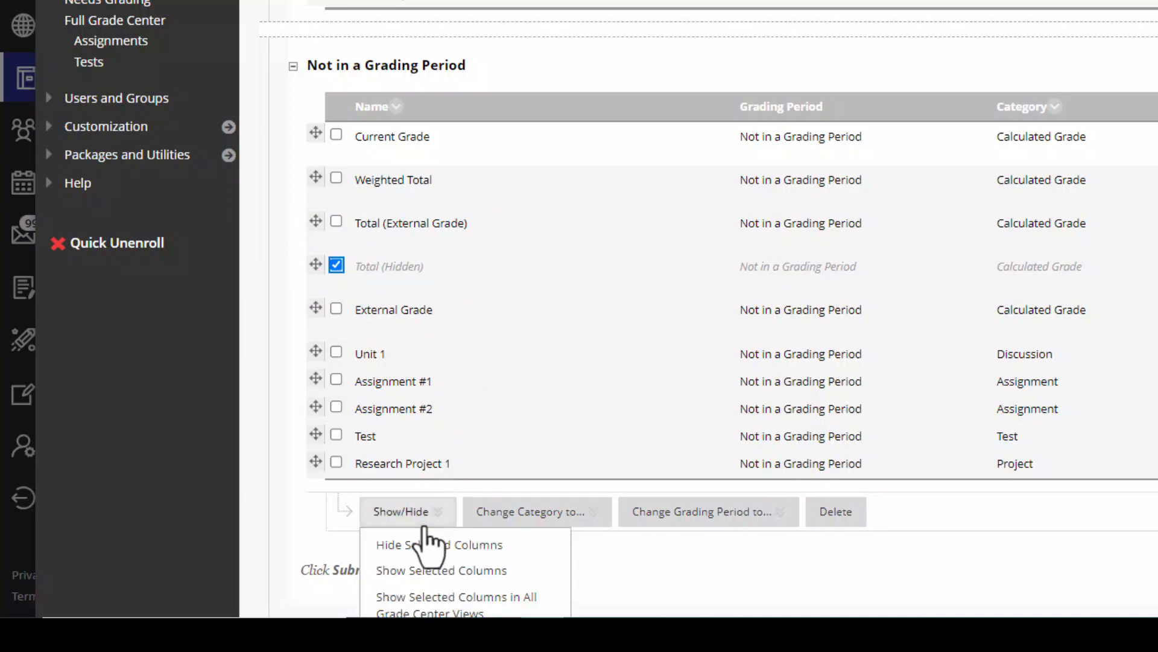
pyautogui.scroll(-1, 430, 523)
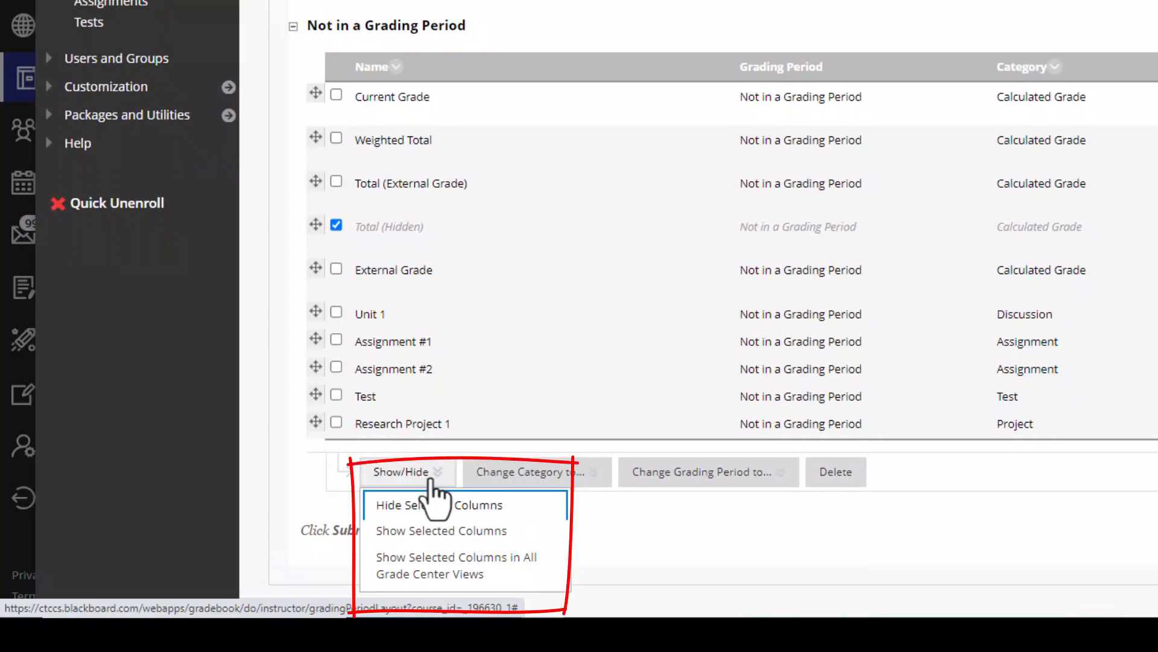
pyautogui.scroll(3, 432, 485)
pyautogui.scroll(2, 429, 477)
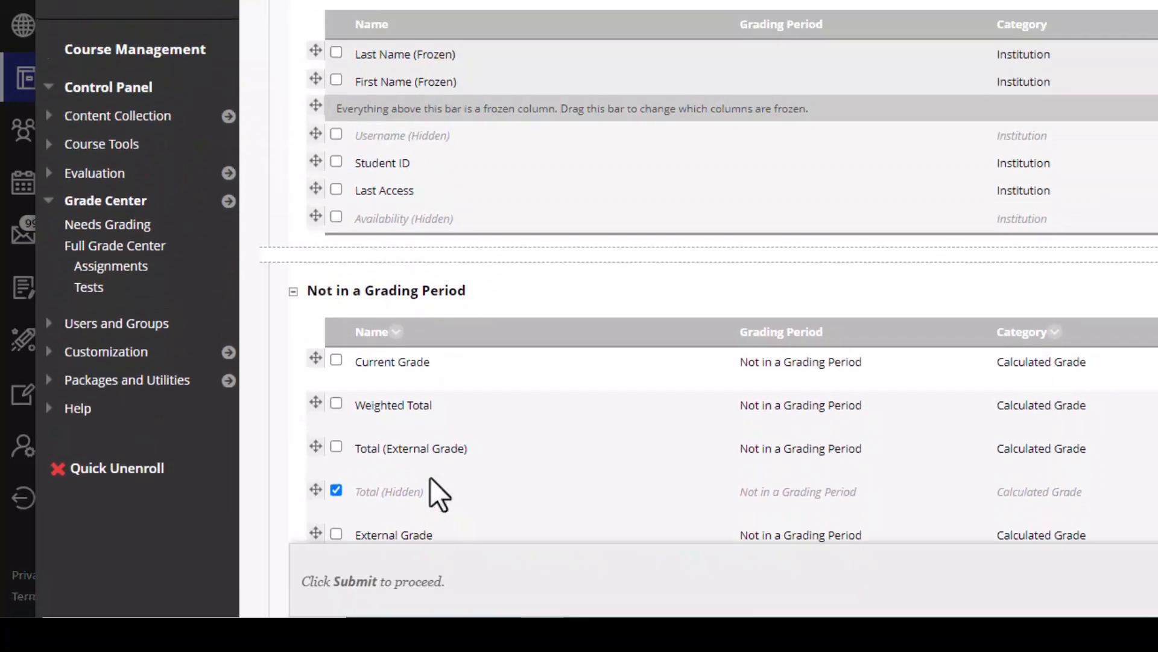
pyautogui.click(416, 14)
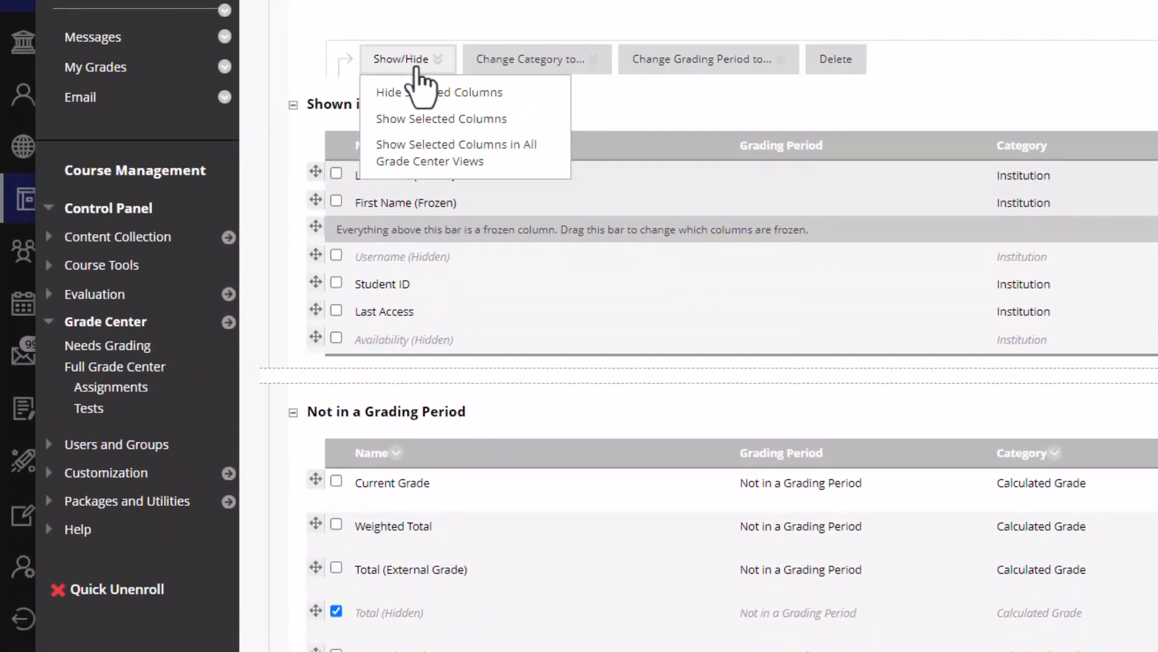
pyautogui.scroll(-5, 388, 585)
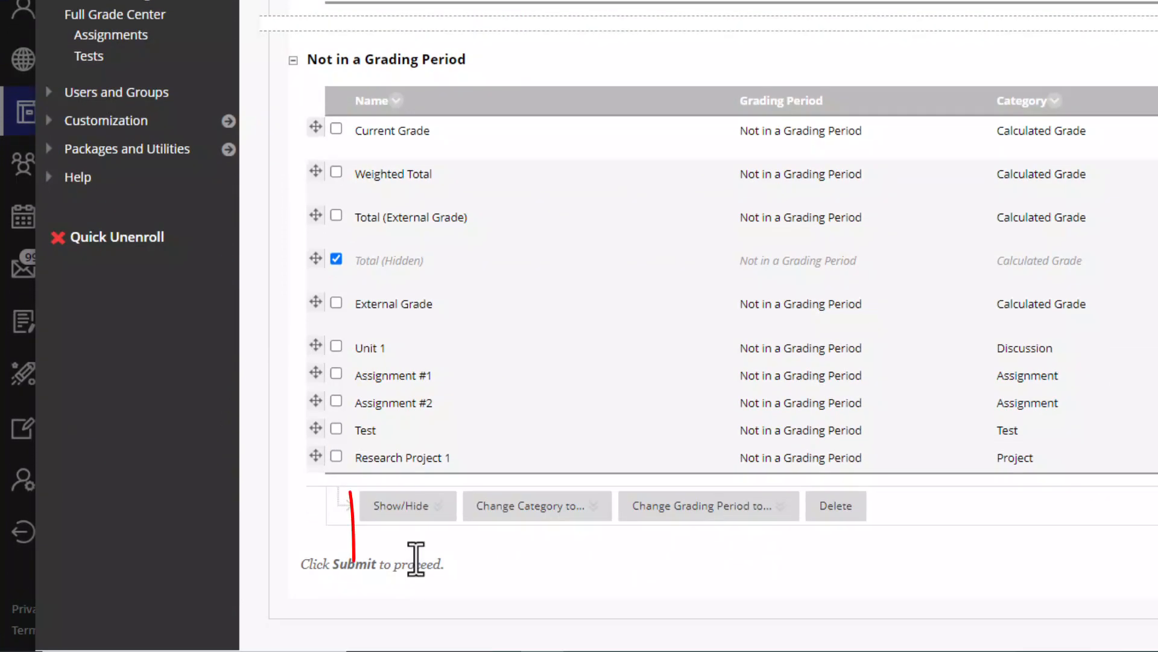
pyautogui.click(415, 509)
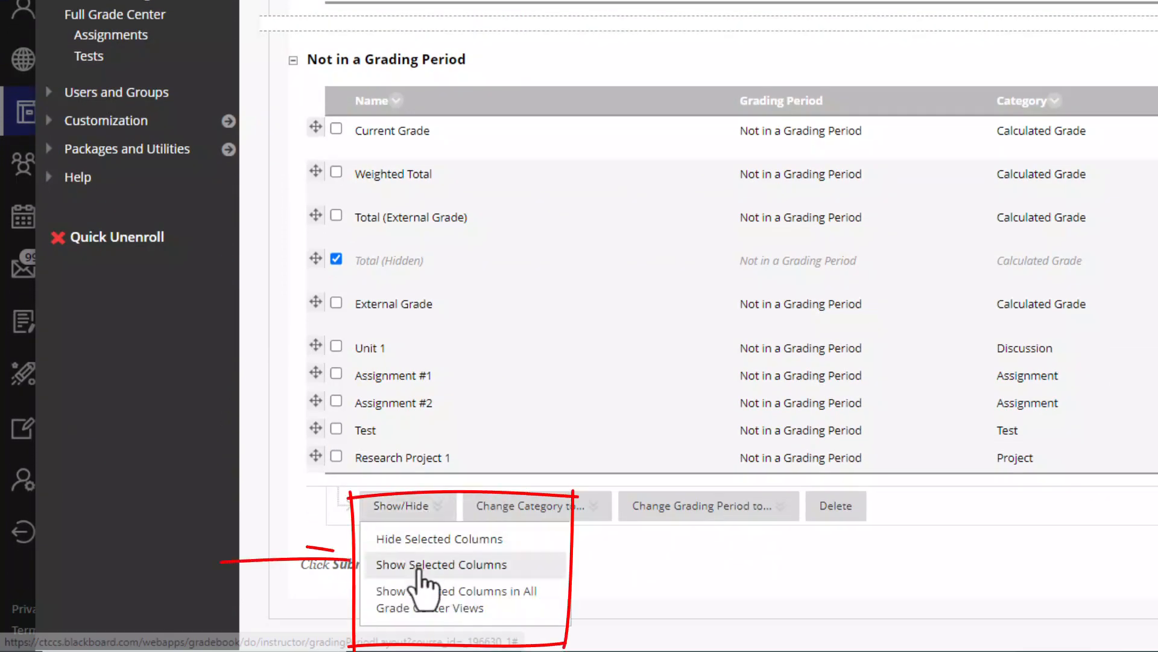
pyautogui.click(543, 565)
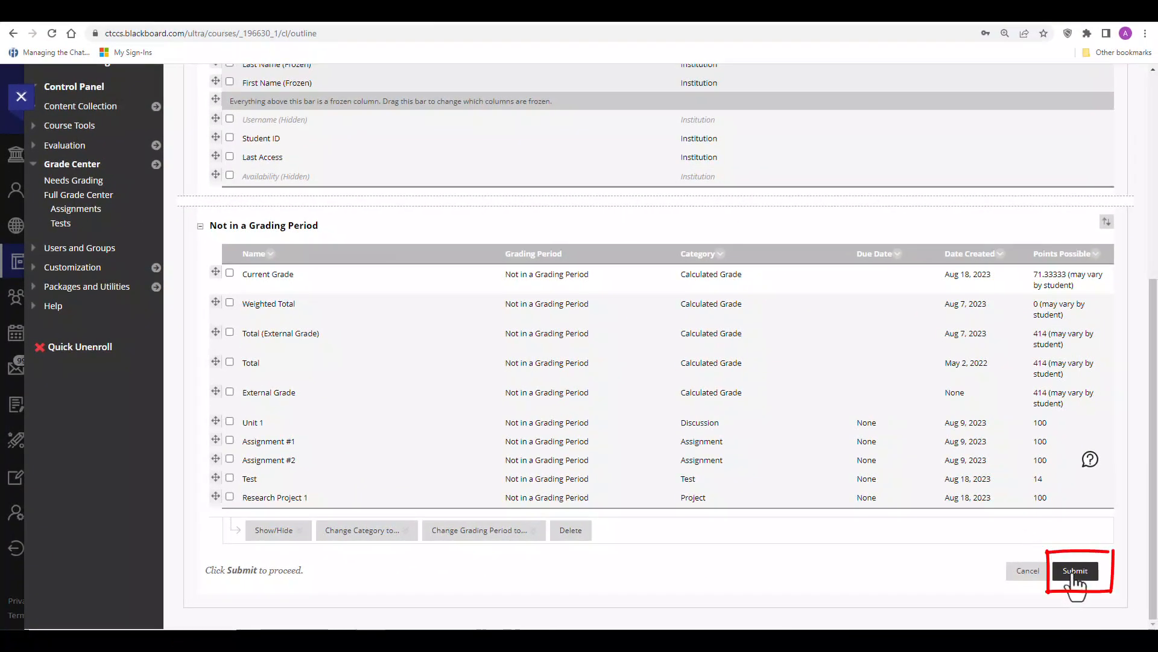
pyautogui.click(1074, 574)
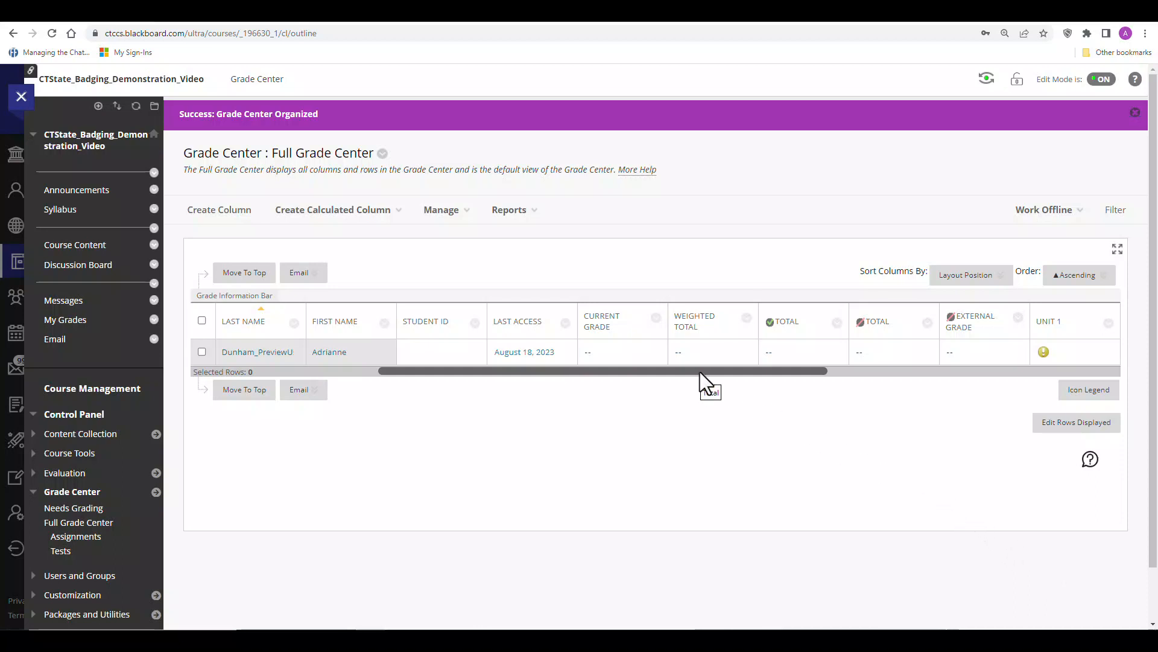
# - Enter a grade of 80 for the preview student in the Research Project 1 column
pyautogui.moveTo(700, 371); pyautogui.dragTo(1019, 404)
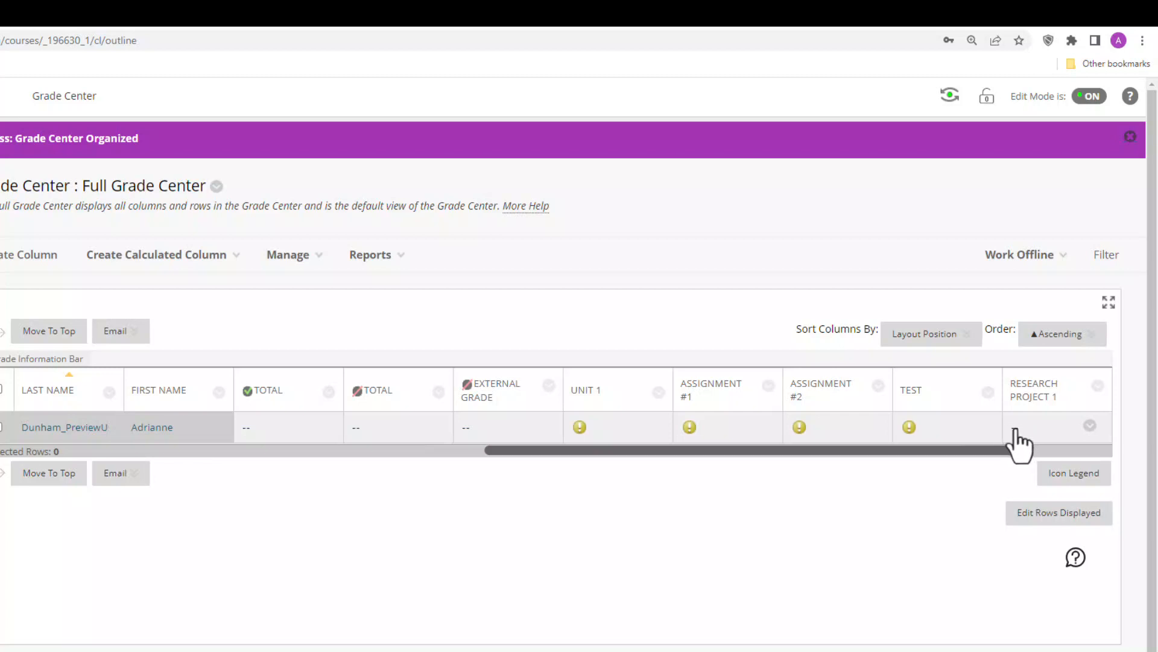
pyautogui.moveTo(1017, 430)
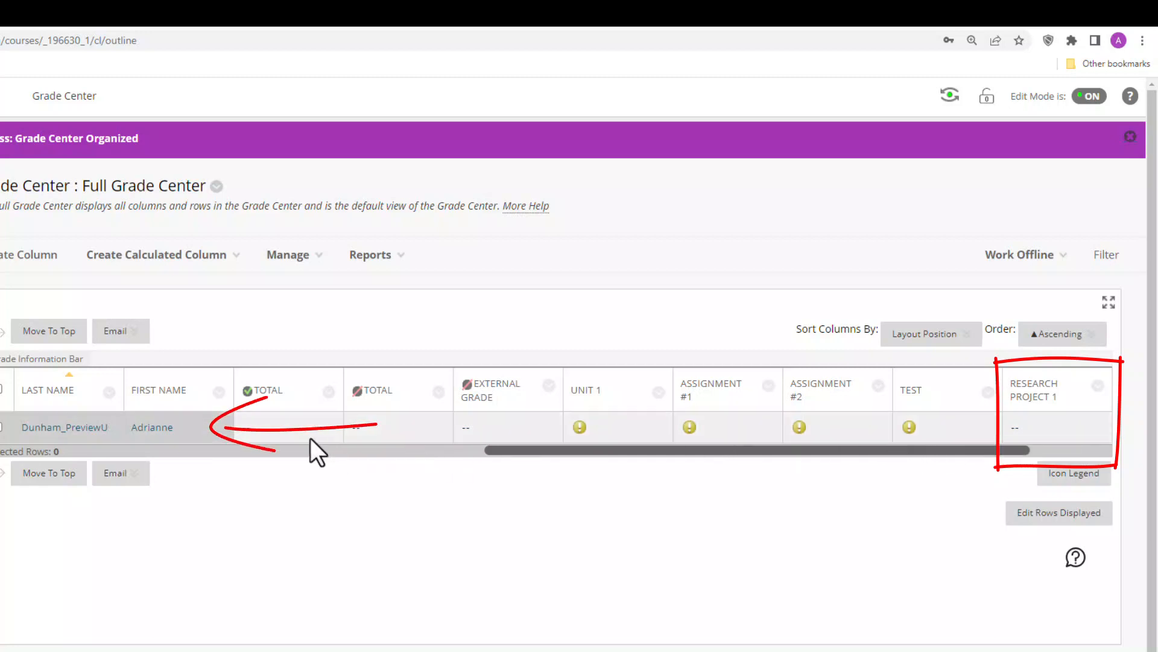
pyautogui.click(1074, 428)
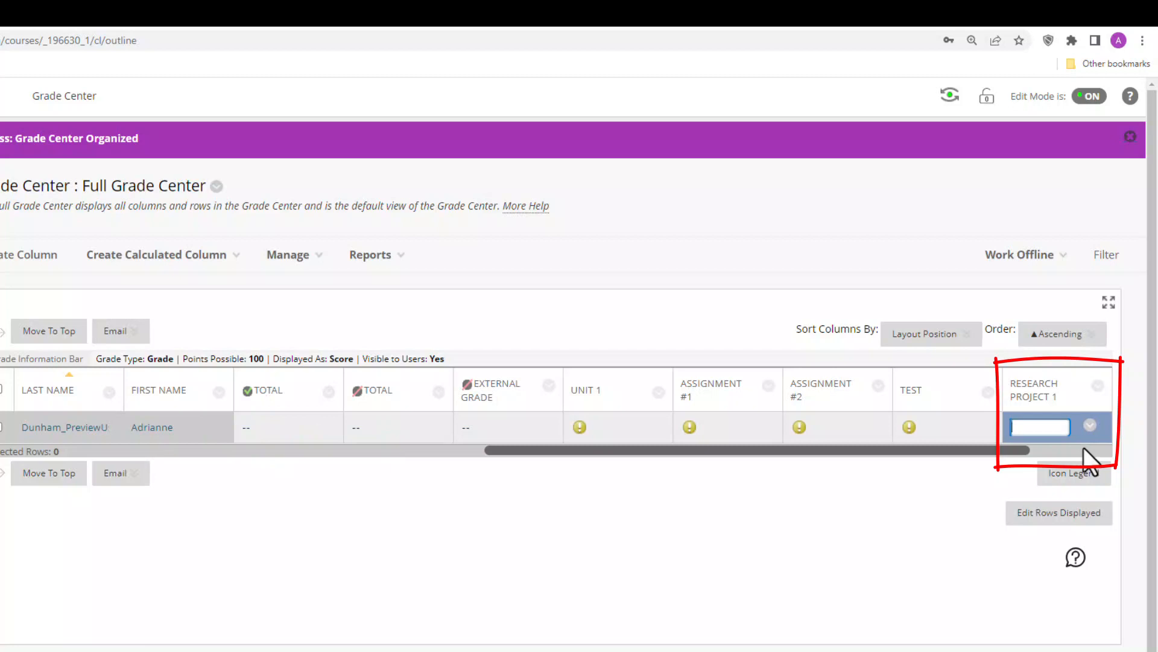
pyautogui.write('80')
pyautogui.press('Return')
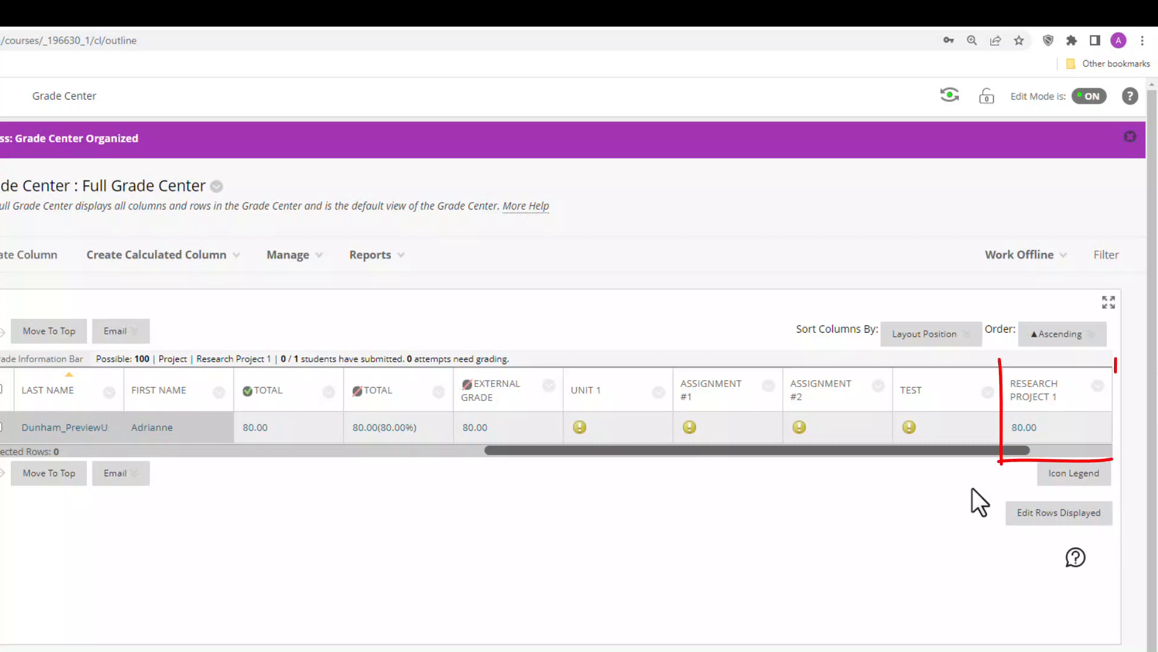
# - Submit a Quick Comment on the Research Project 1 grade with the learner feedback "This was nice work. Submitted a day late."
pyautogui.click(1089, 426)
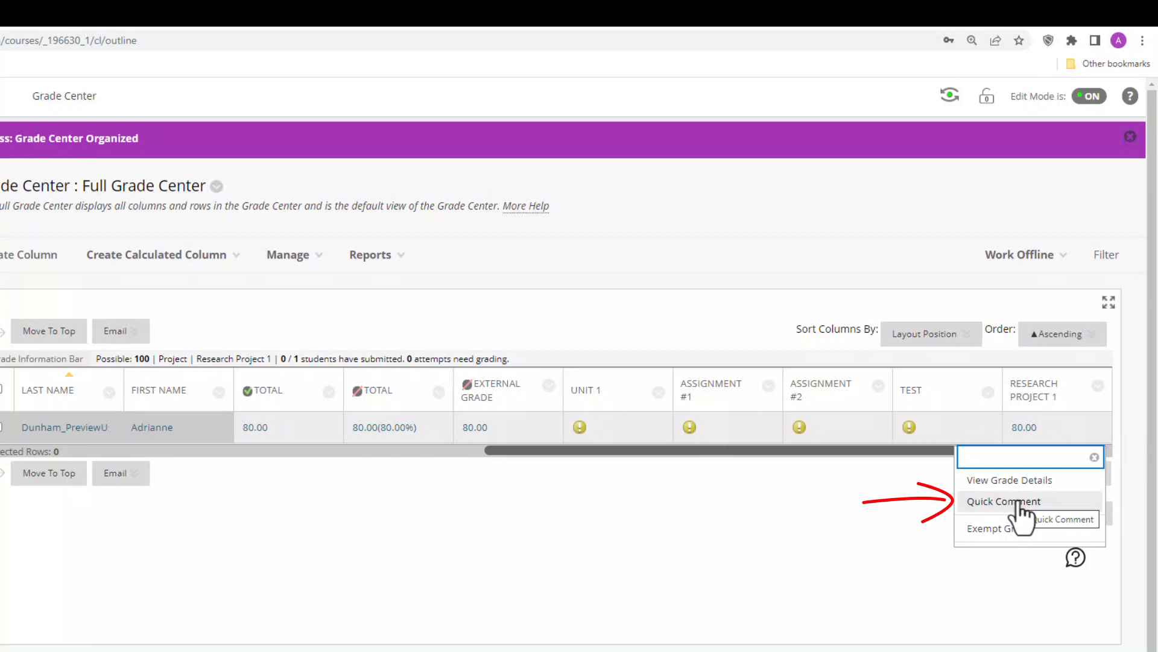
pyautogui.click(1019, 504)
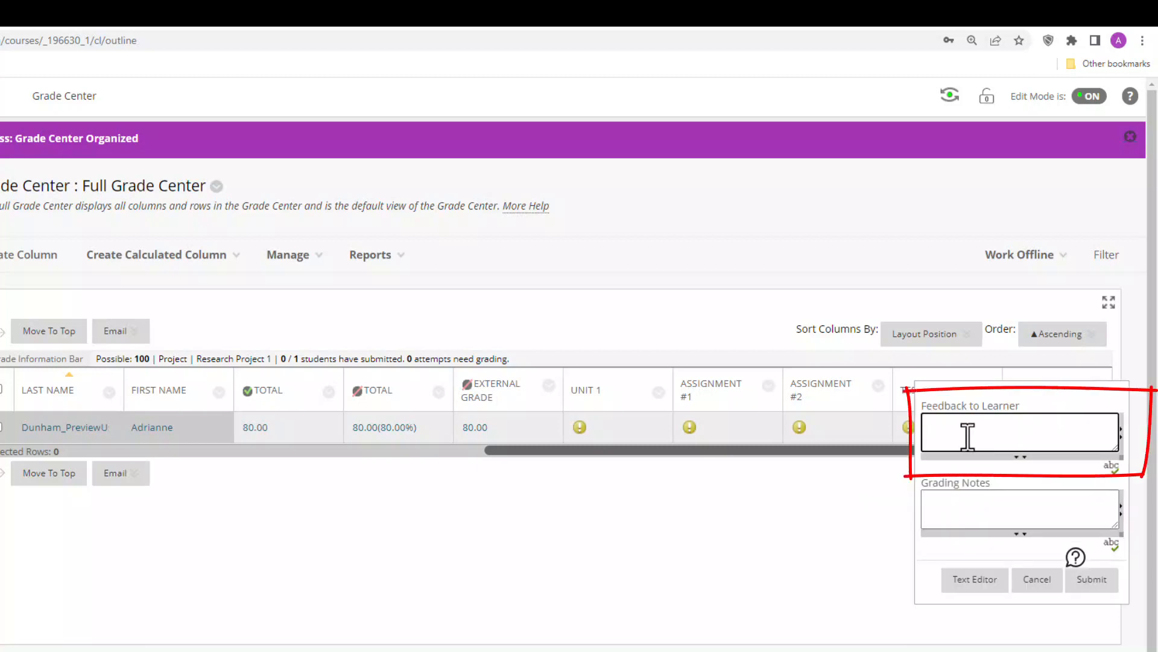
pyautogui.write('This was nice work. Submitted a day late.')
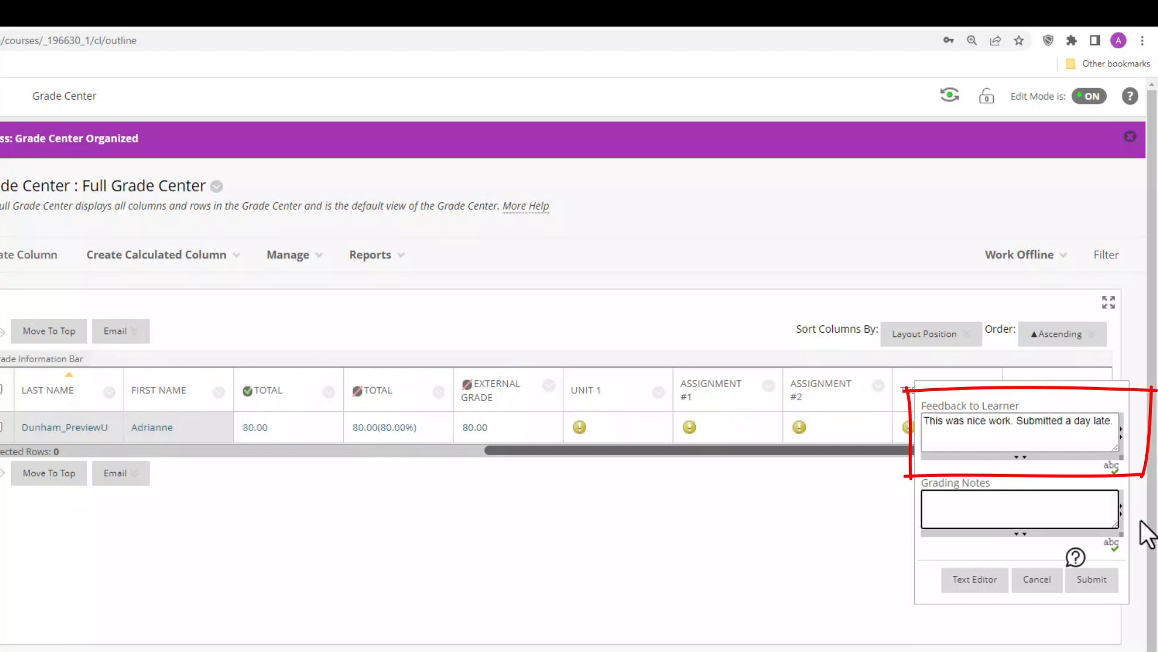
pyautogui.click(1016, 509)
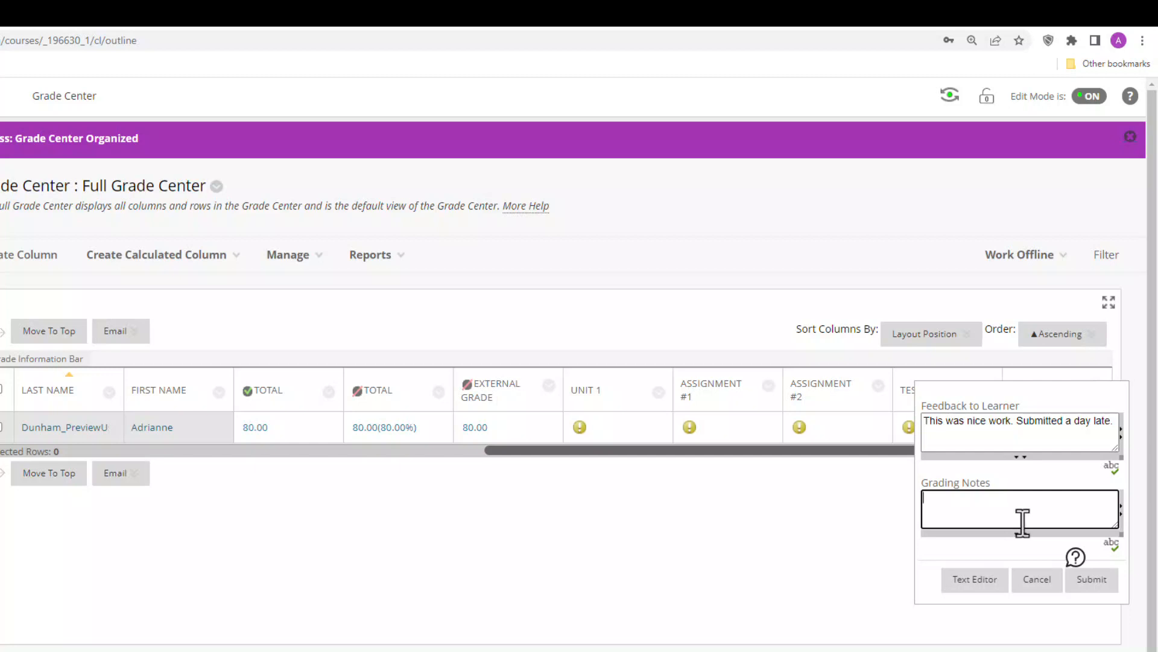
pyautogui.click(1086, 582)
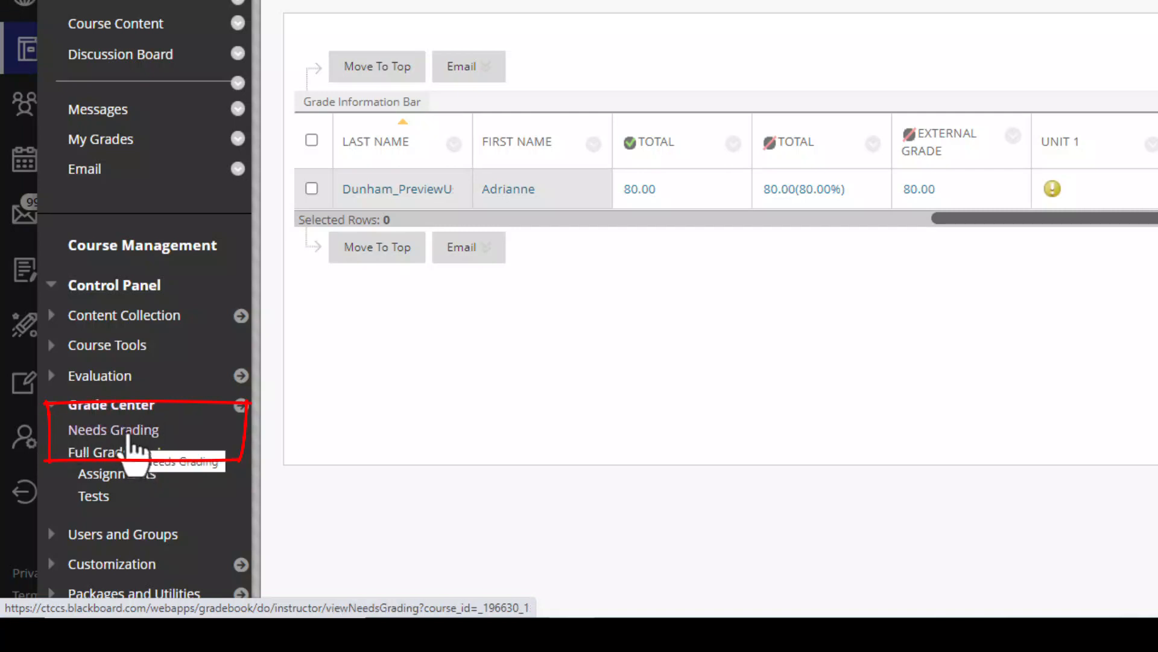
# - From Needs Grading, open the preview student's Unit 1 discussion attempt and read the reply and the initial post
pyautogui.click(128, 435)
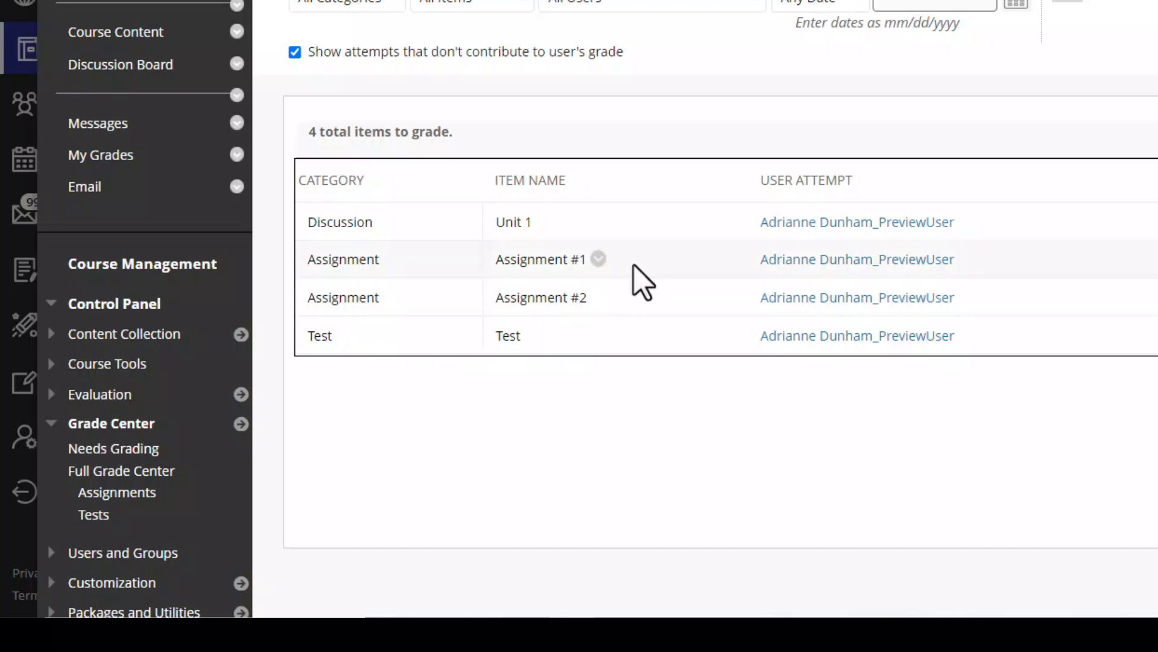
pyautogui.click(869, 224)
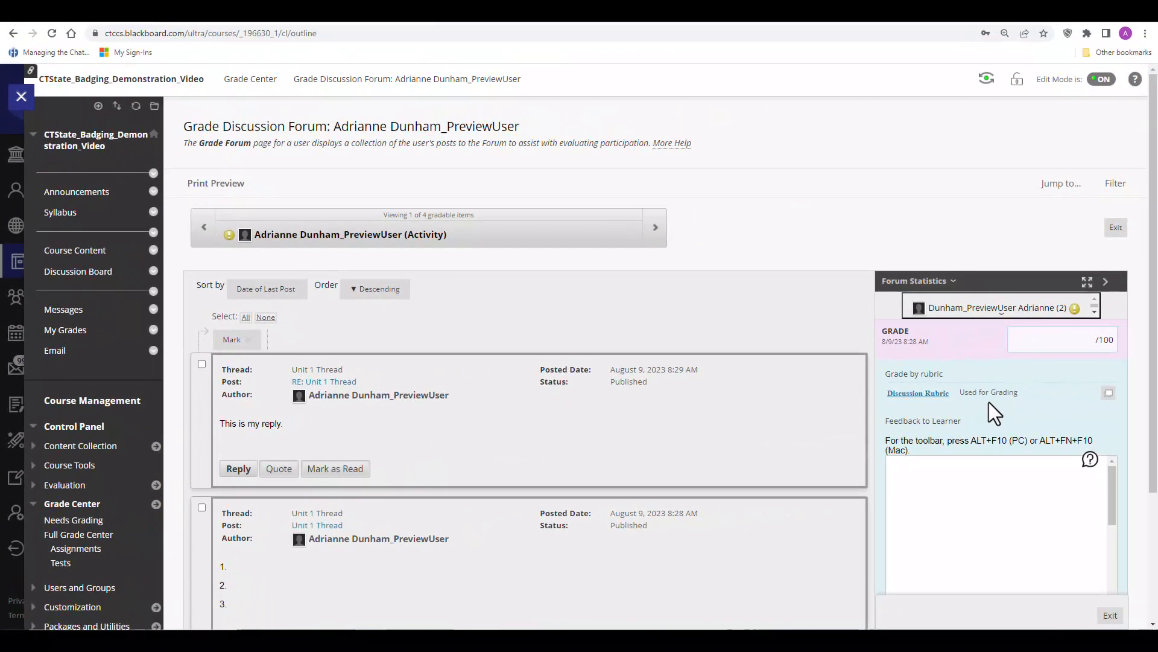
pyautogui.scroll(-3, 989, 402)
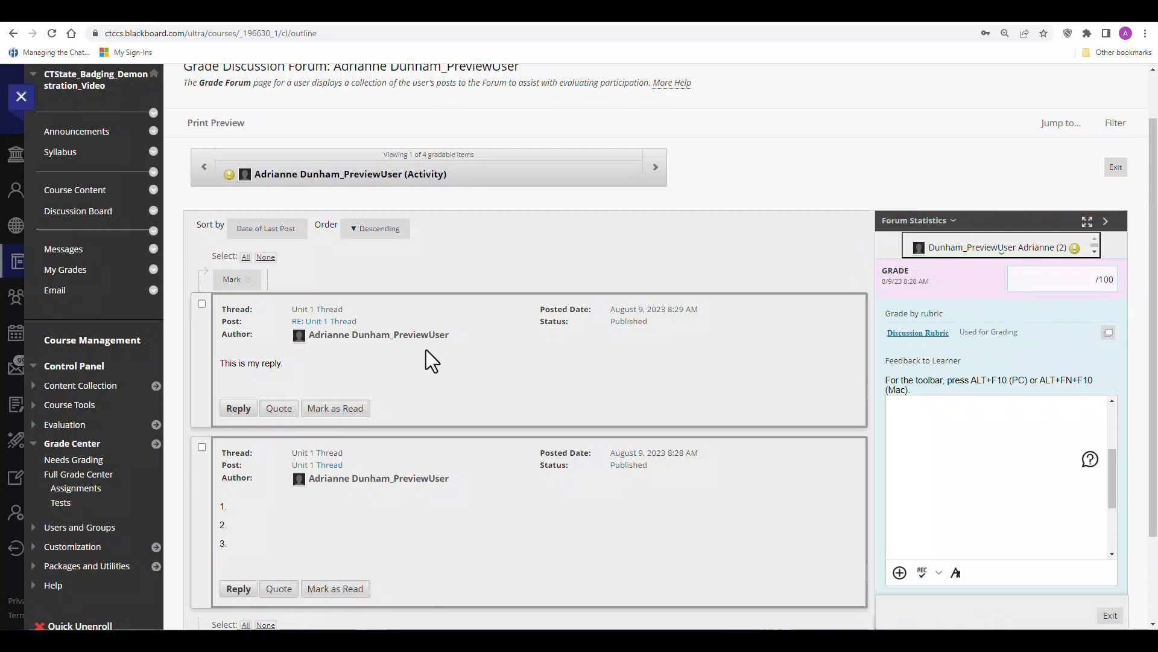
pyautogui.moveTo(276, 371); pyautogui.dragTo(218, 363)
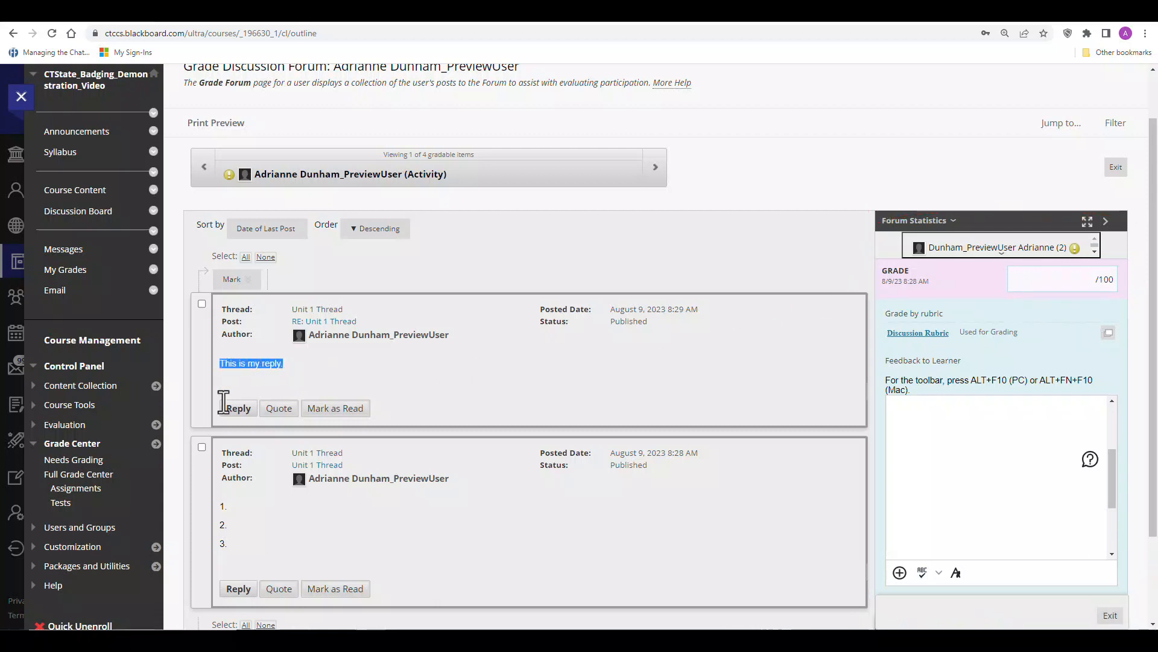
pyautogui.moveTo(230, 540); pyautogui.dragTo(344, 502)
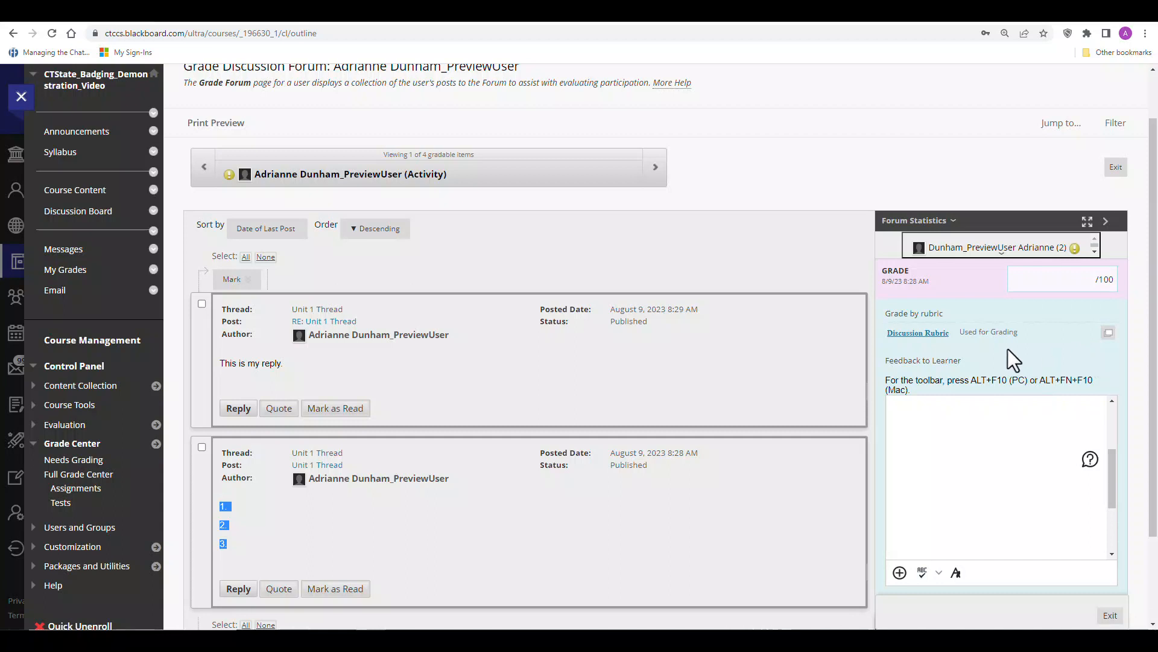
# - Open the Discussion Rubric in its own window and review the descriptions of both criteria and the learner feedback area
pyautogui.click(922, 335)
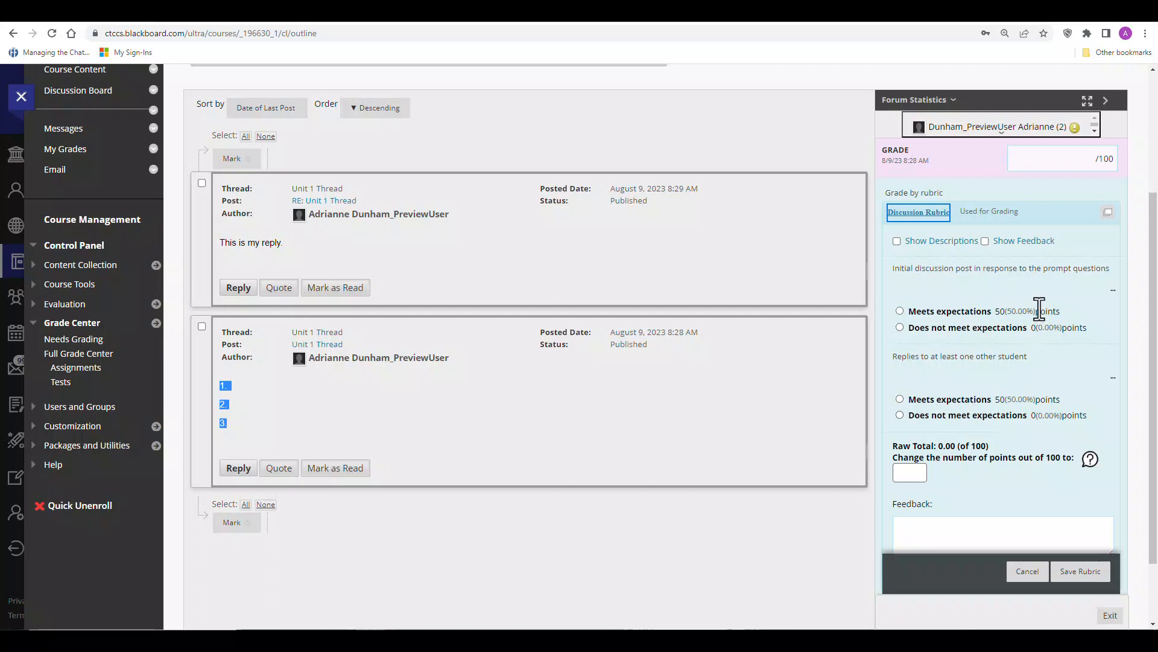
pyautogui.click(1107, 220)
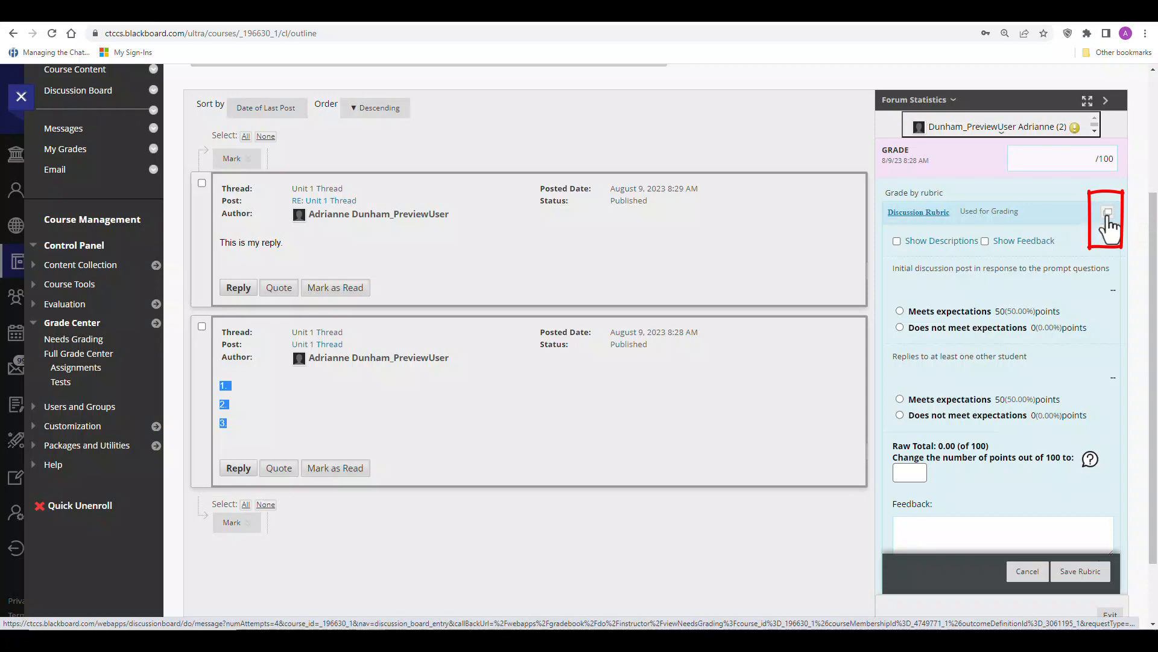
pyautogui.scroll(-3, 592, 242)
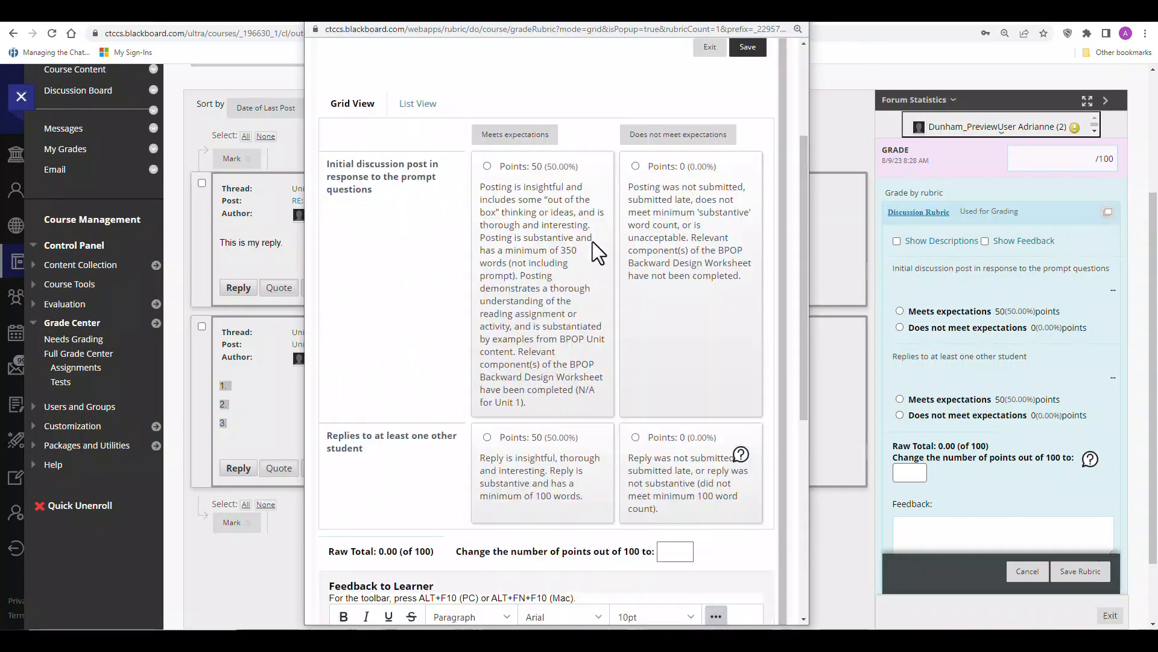
pyautogui.scroll(-1, 593, 241)
pyautogui.scroll(-1, 592, 241)
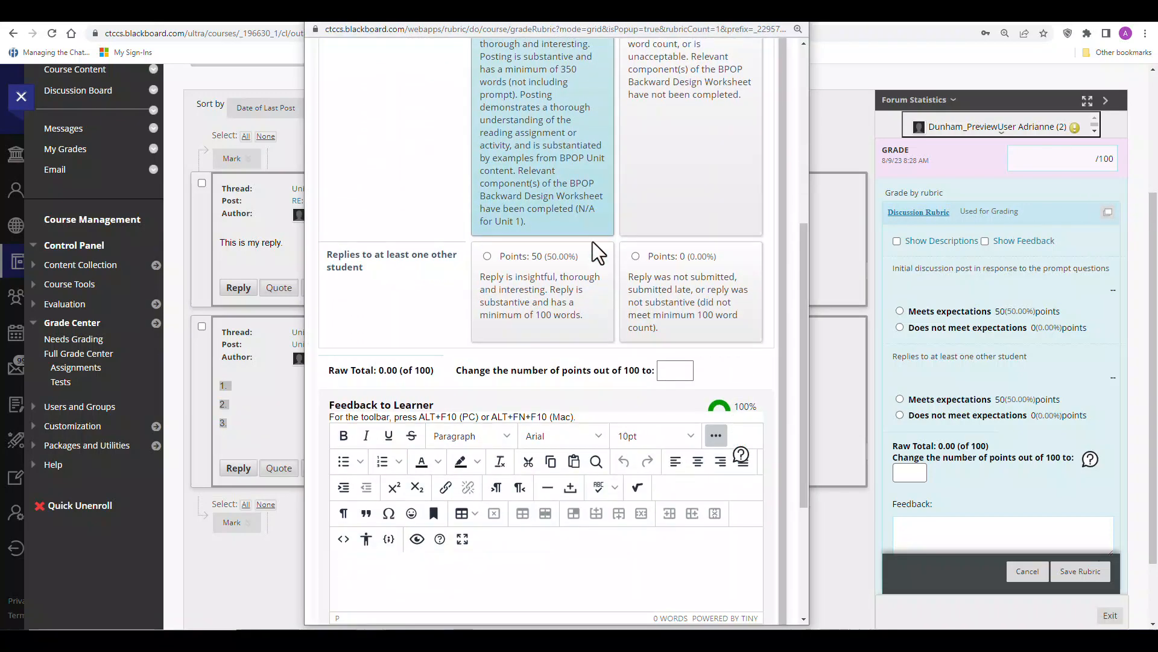
pyautogui.scroll(1, 593, 241)
pyautogui.scroll(3, 592, 241)
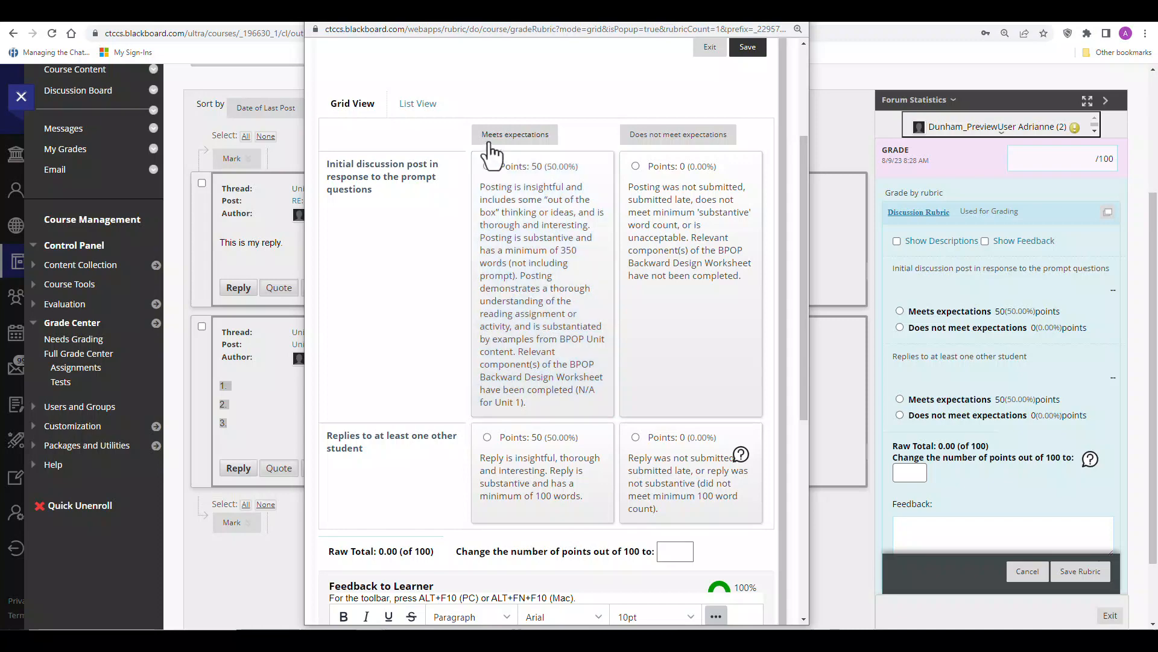
# - Try rating all Discussion Rubric criteria at once as Meets expectations and then as Does not meet expectations
pyautogui.click(531, 145)
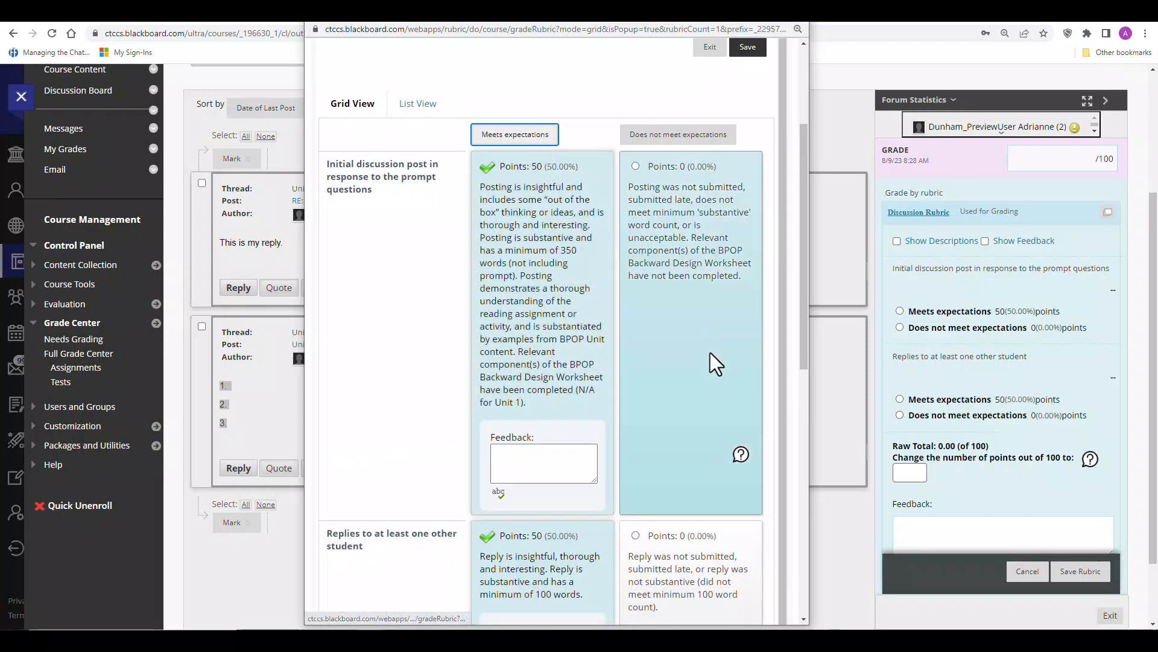
pyautogui.scroll(-3, 569, 256)
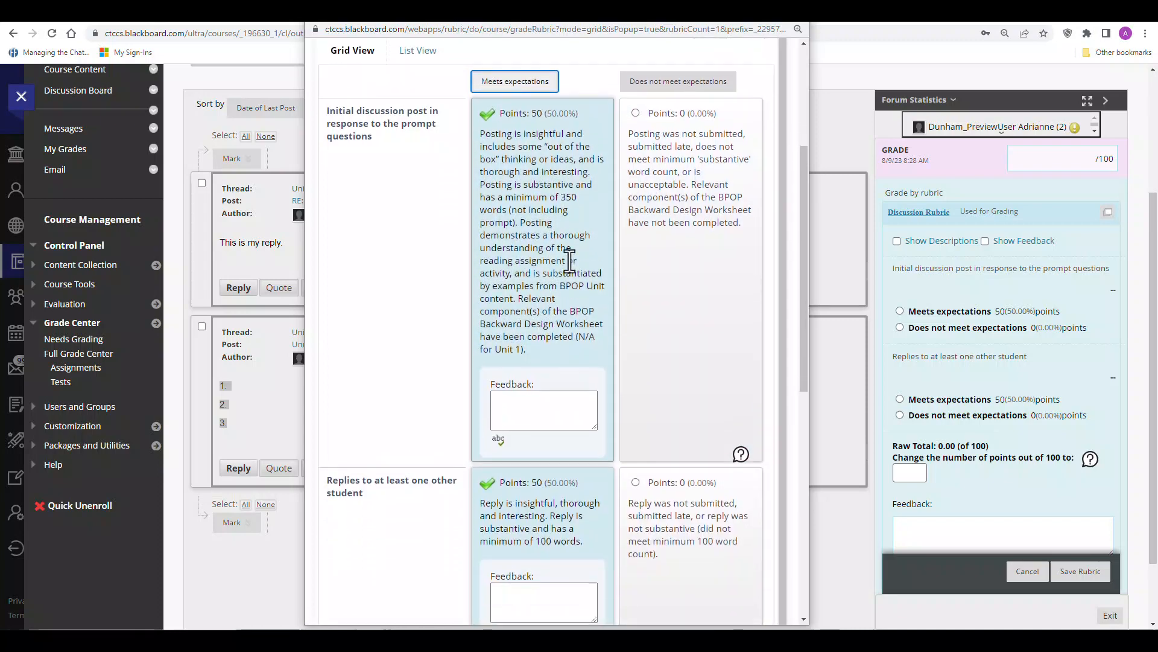
pyautogui.scroll(4, 572, 264)
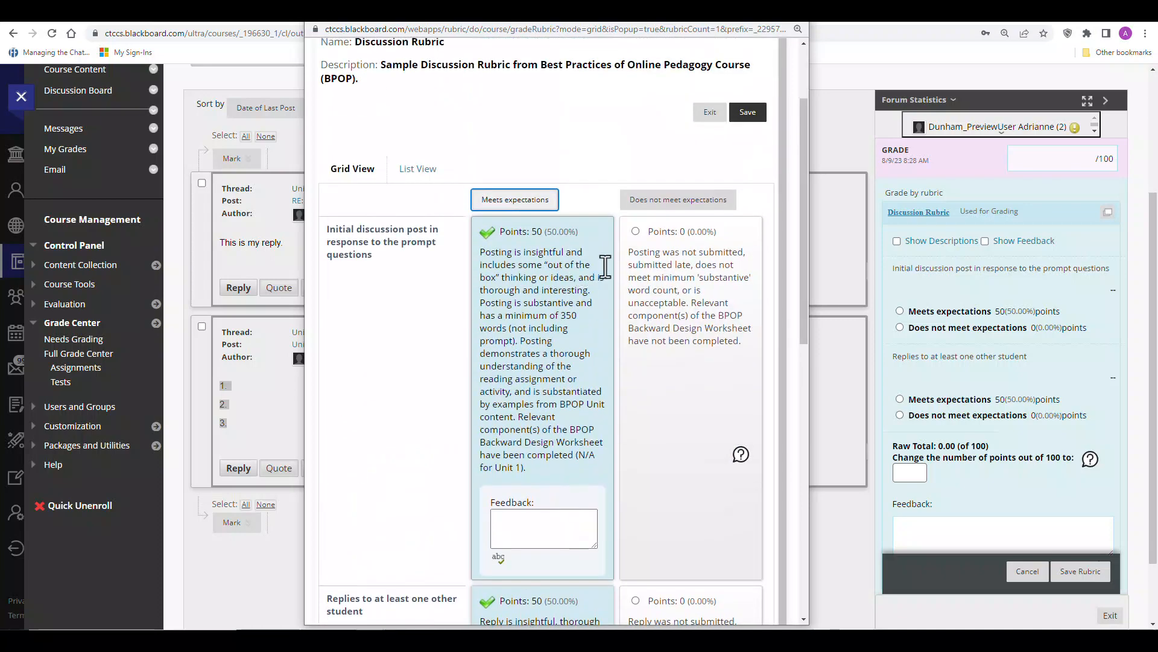
pyautogui.scroll(-1, 638, 224)
pyautogui.click(648, 194)
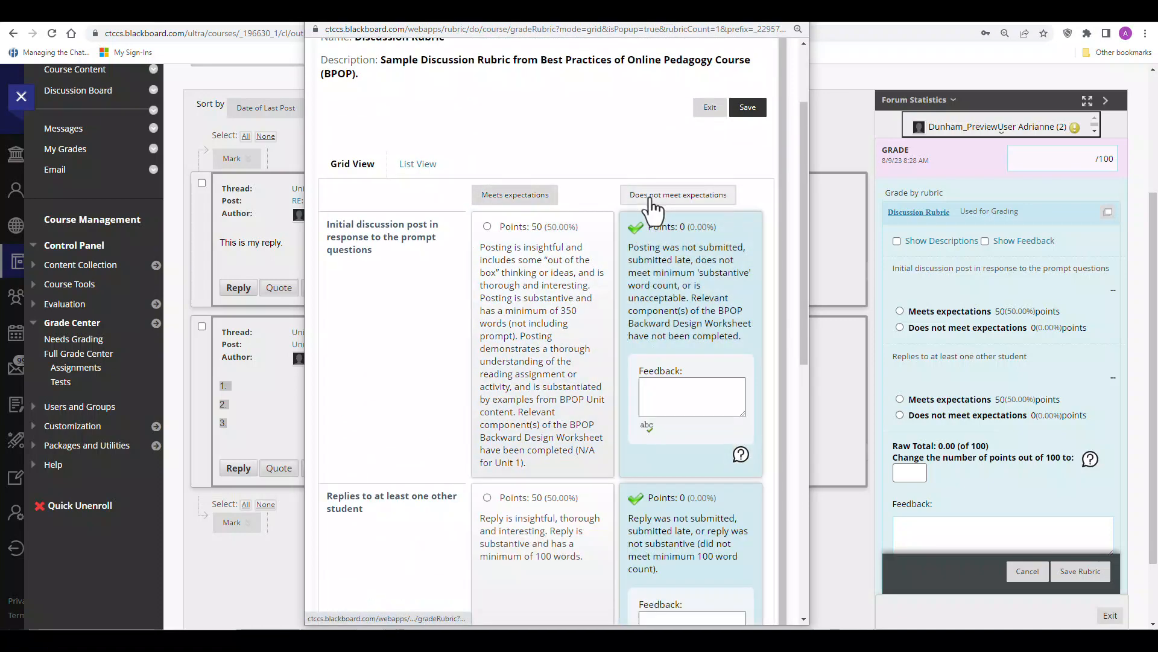
pyautogui.scroll(-2, 664, 398)
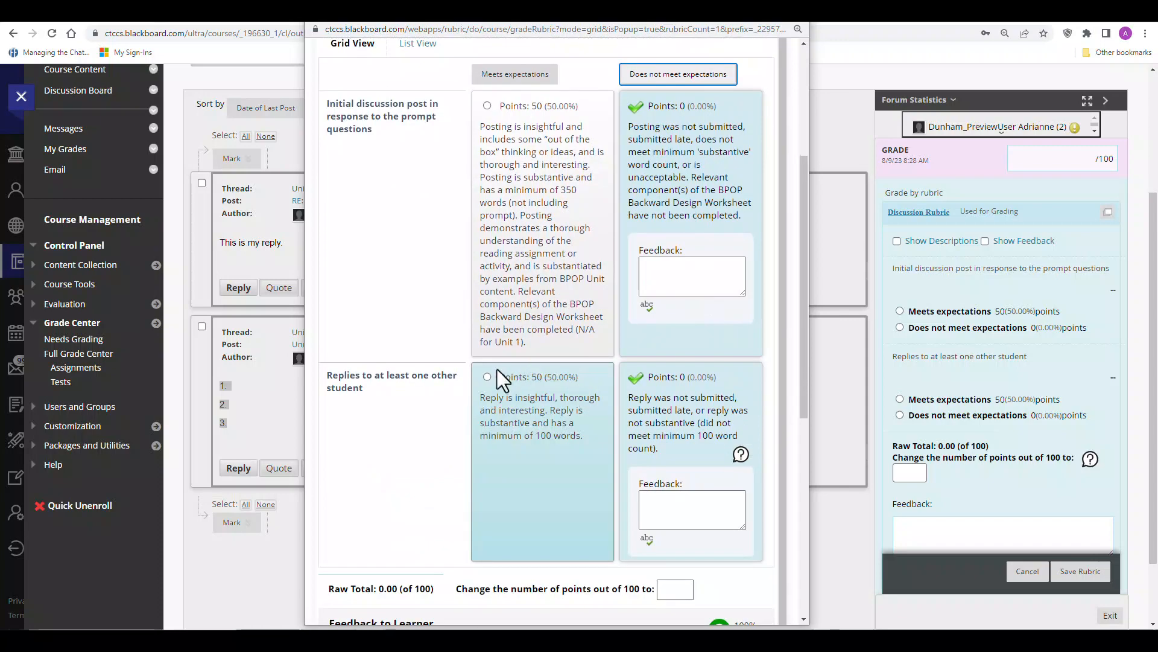
# - Rate both the initial discussion post and the replies criteria as Meets expectations, 50 points each, and save the rubric window
pyautogui.click(487, 377)
pyautogui.click(488, 106)
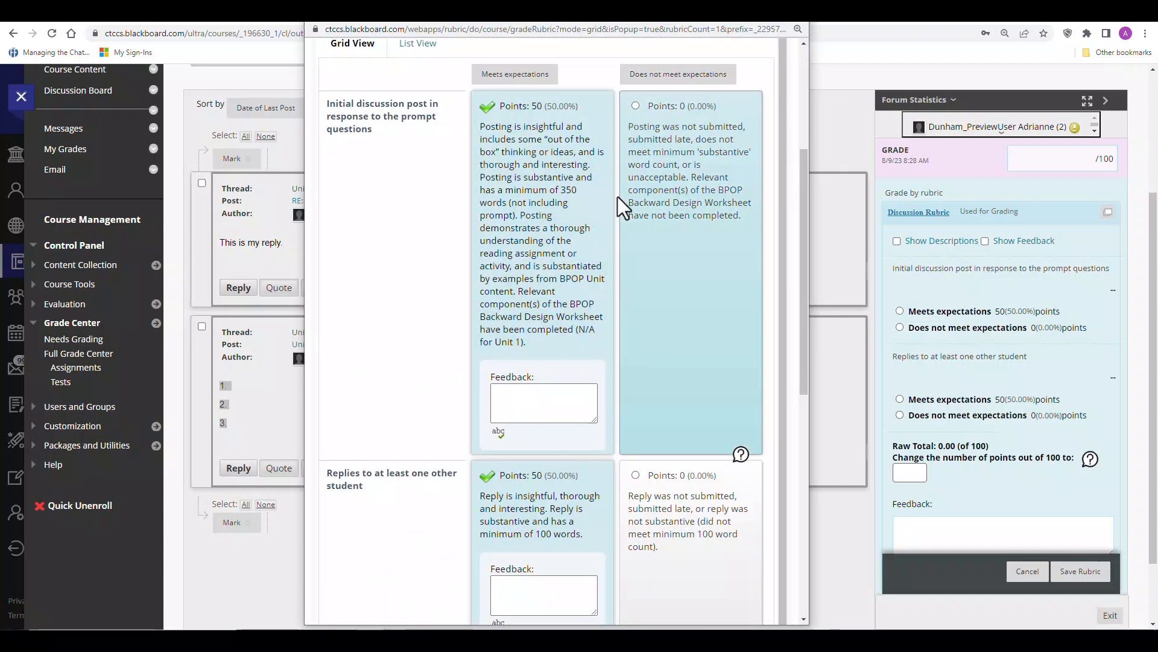
pyautogui.click(633, 470)
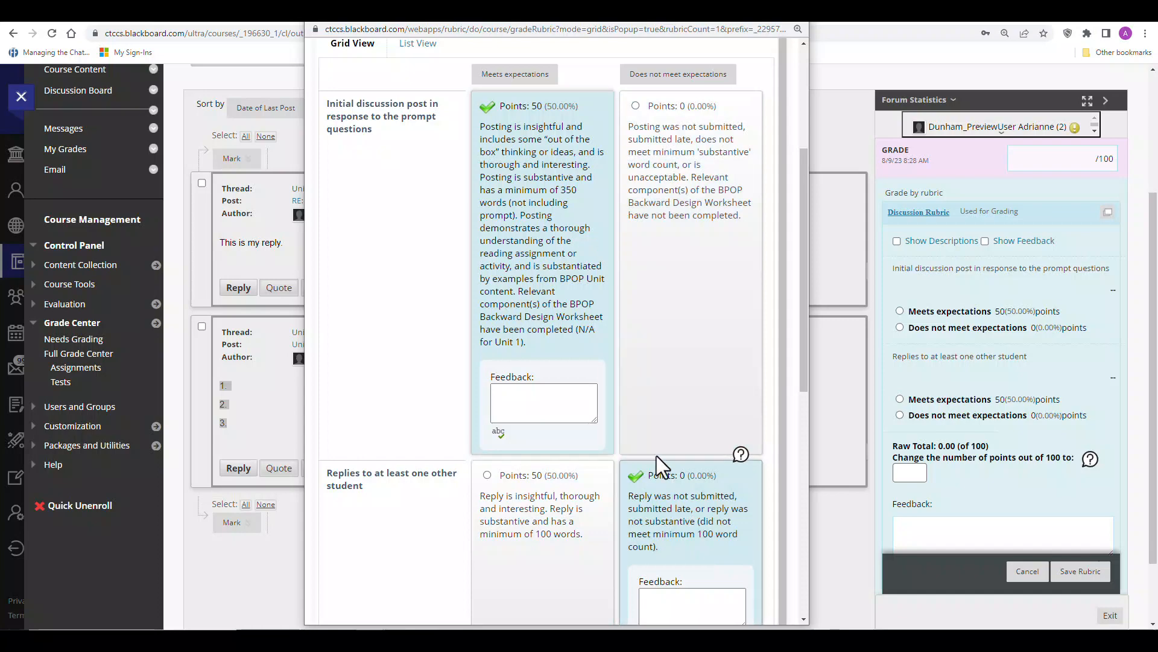
pyautogui.scroll(-4, 664, 396)
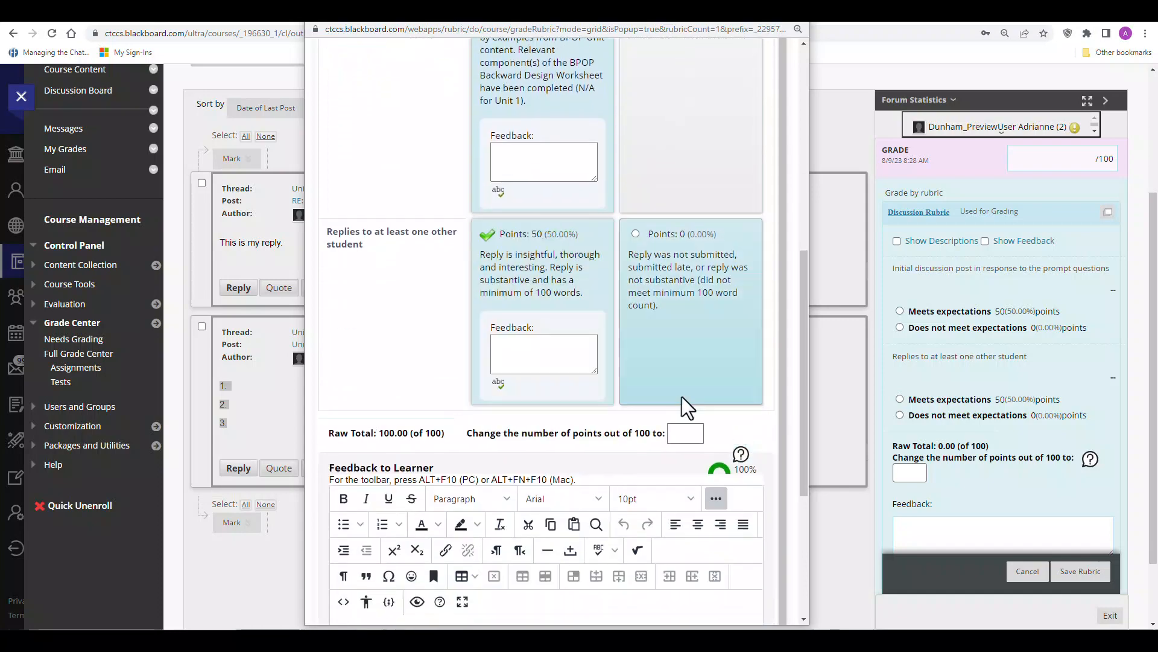
pyautogui.scroll(-5, 661, 349)
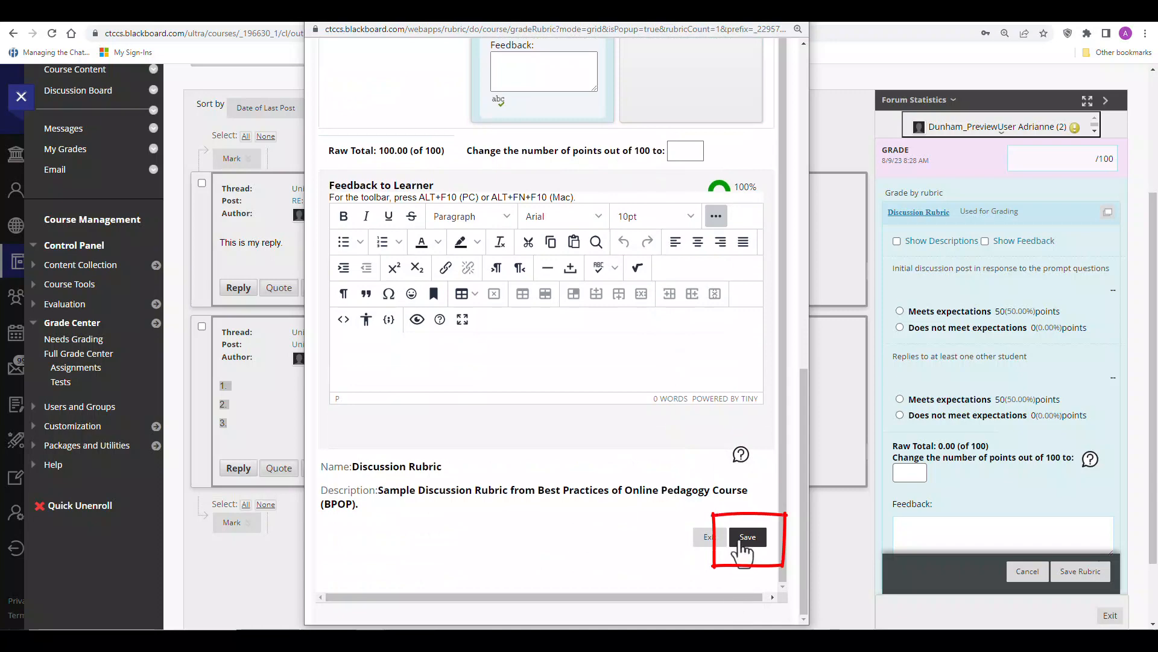
pyautogui.click(747, 538)
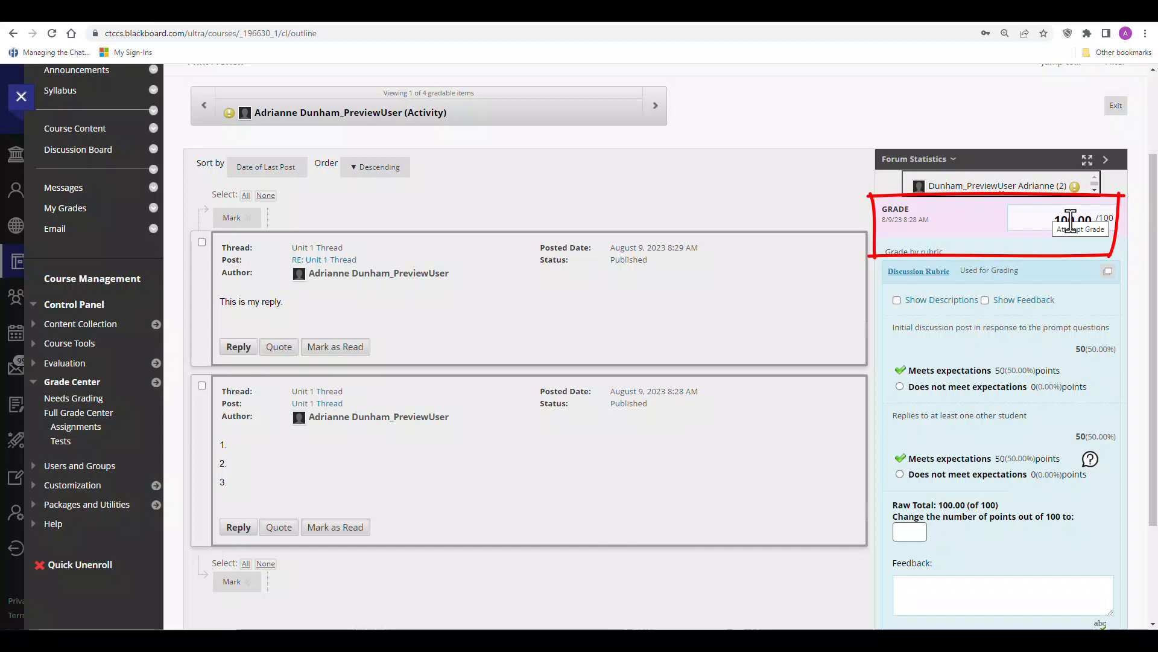
# - Save the inline rubric evaluation and submit the grade of 100 for the Unit 1 discussion
pyautogui.scroll(-3, 1026, 290)
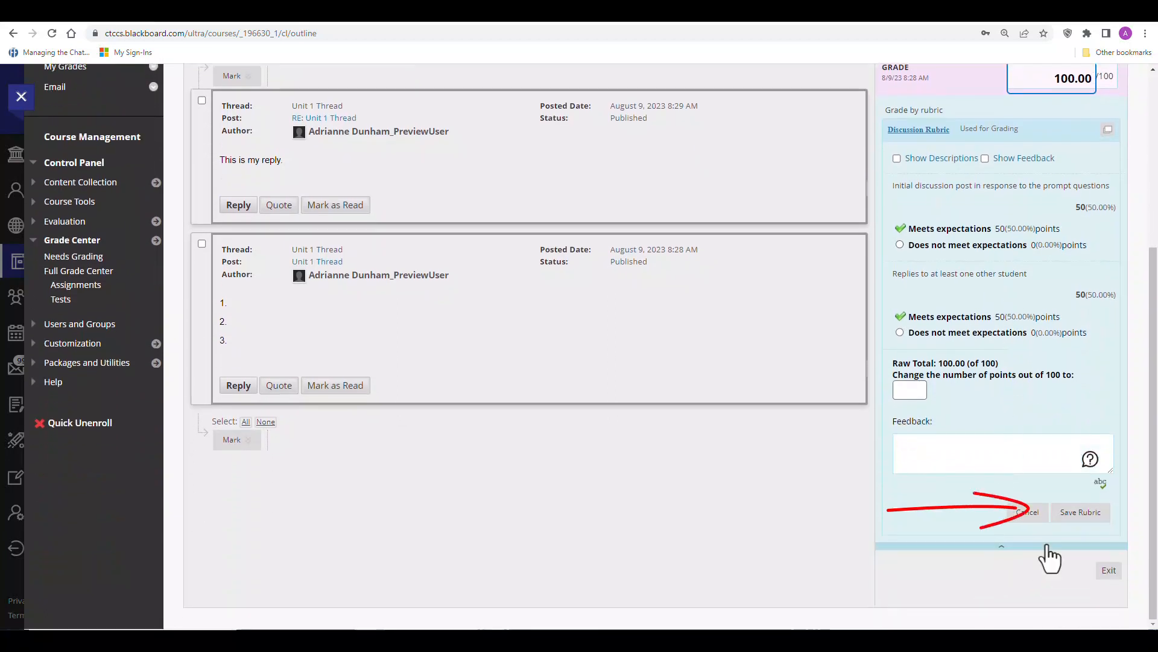
pyautogui.click(1083, 513)
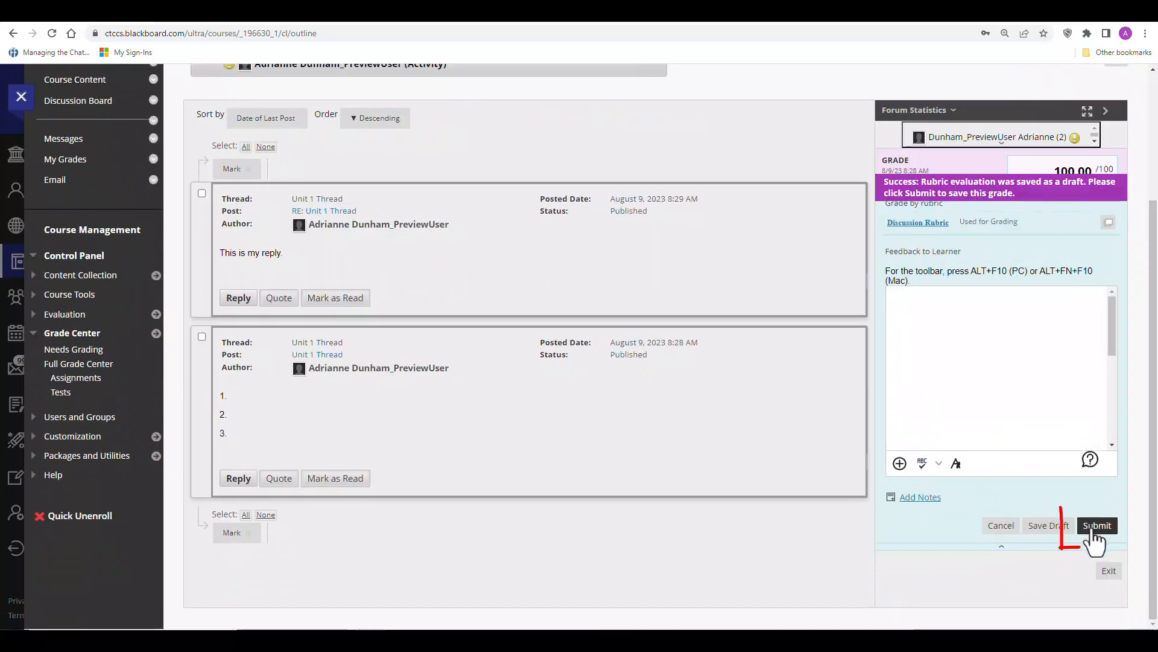
pyautogui.click(1097, 525)
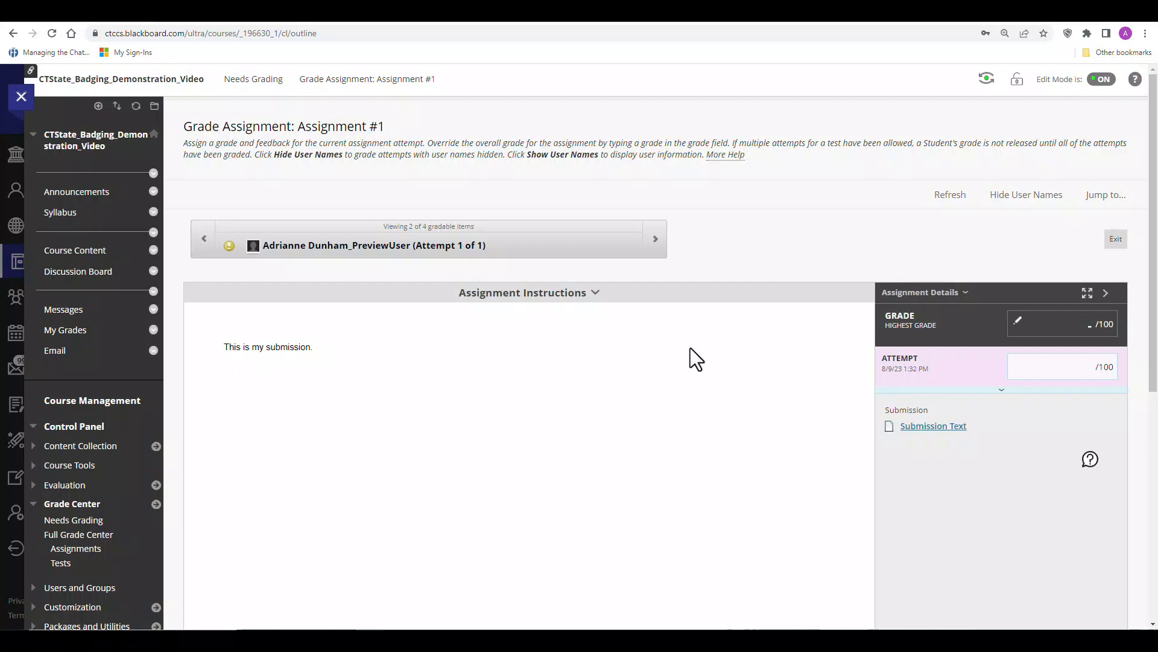
# - Expand the Assignment #1 grading details, open the Assignment Rubric in its own window, and rate all criteria as Proficient
pyautogui.moveTo(389, 127); pyautogui.dragTo(303, 128)
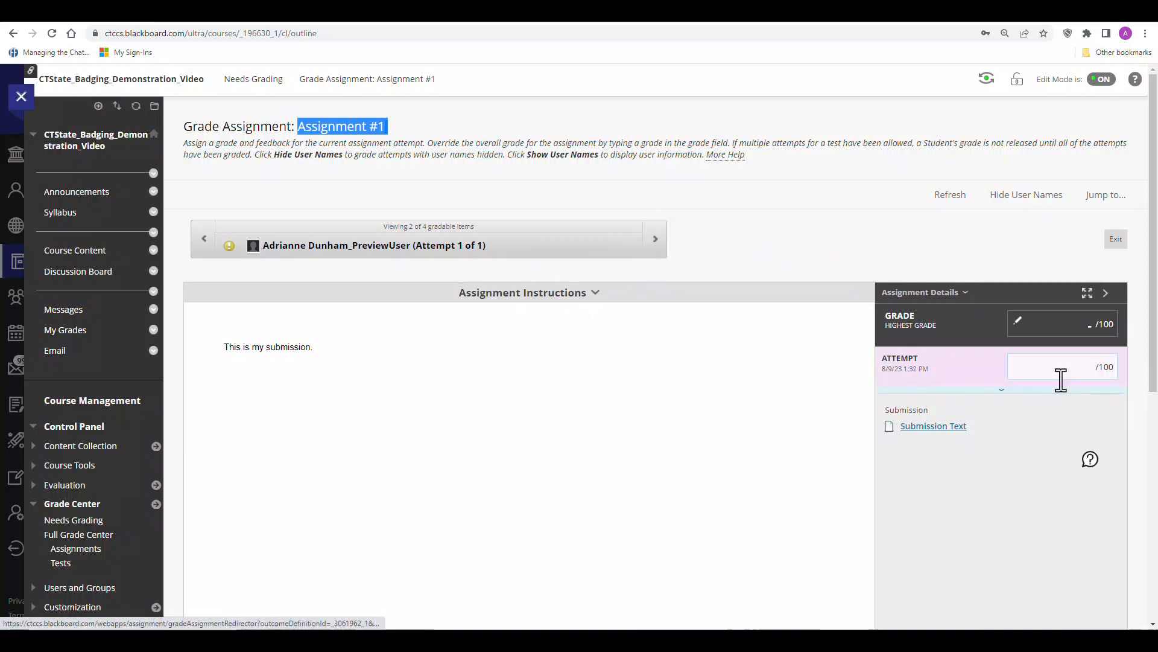
pyautogui.click(1003, 391)
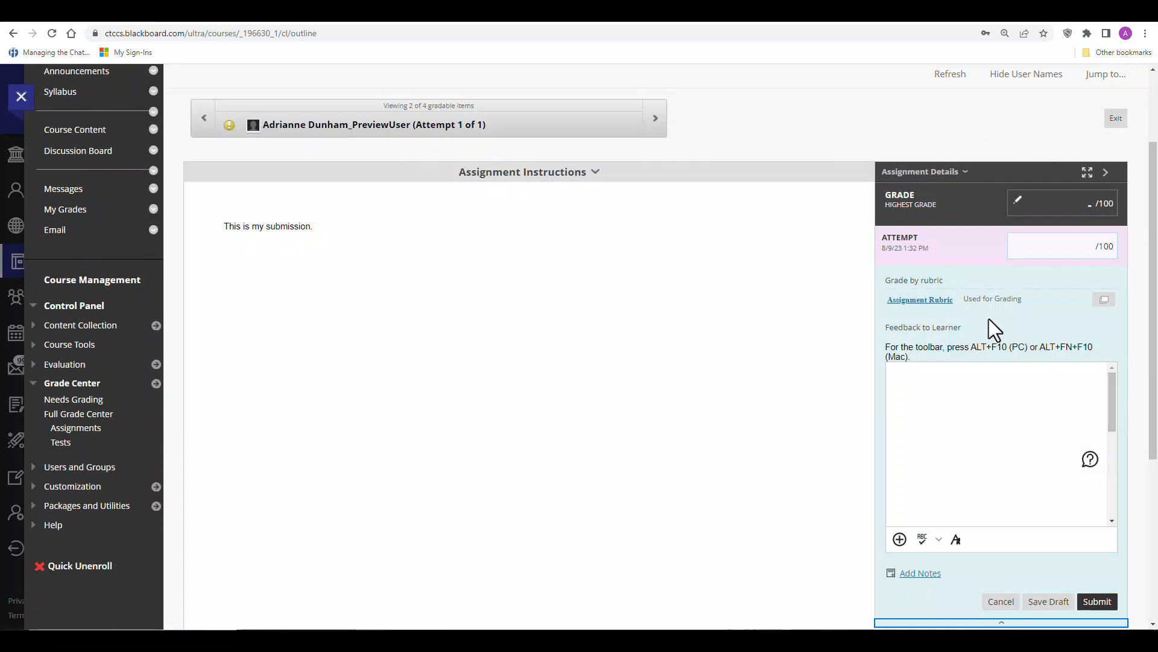
pyautogui.click(1103, 301)
pyautogui.click(435, 315)
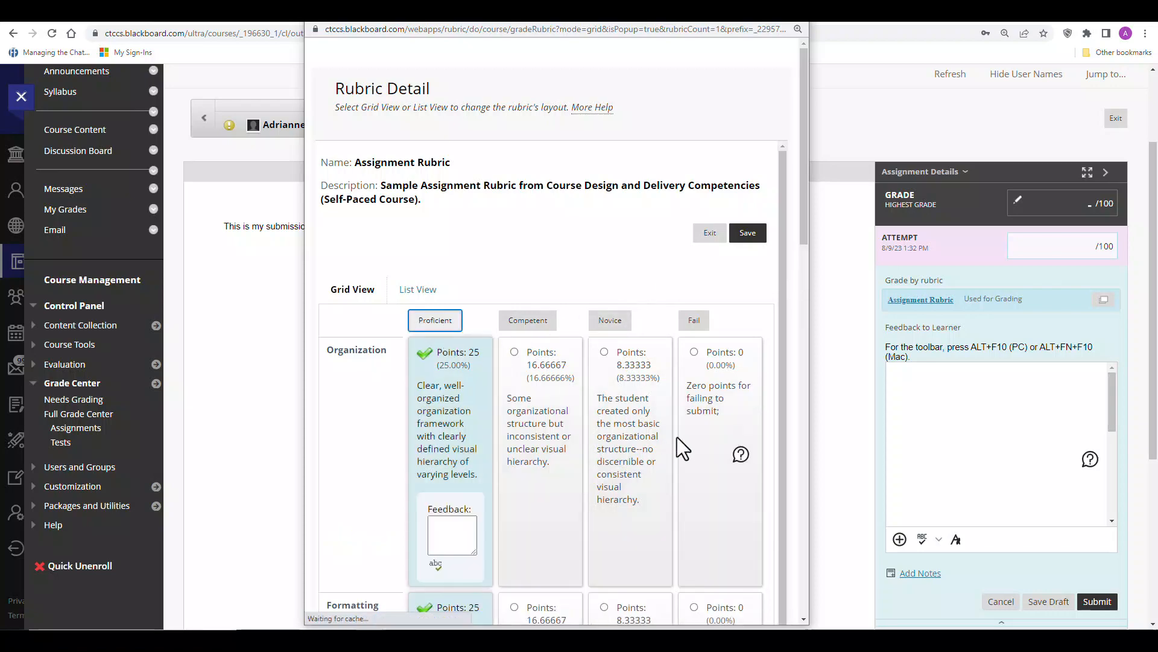
# - Save the rubric with a total of 83.33333 and submit Assignment #1 with the feedback "Nice work, pay attention to XYZ in your next submission."
pyautogui.scroll(-15, 727, 421)
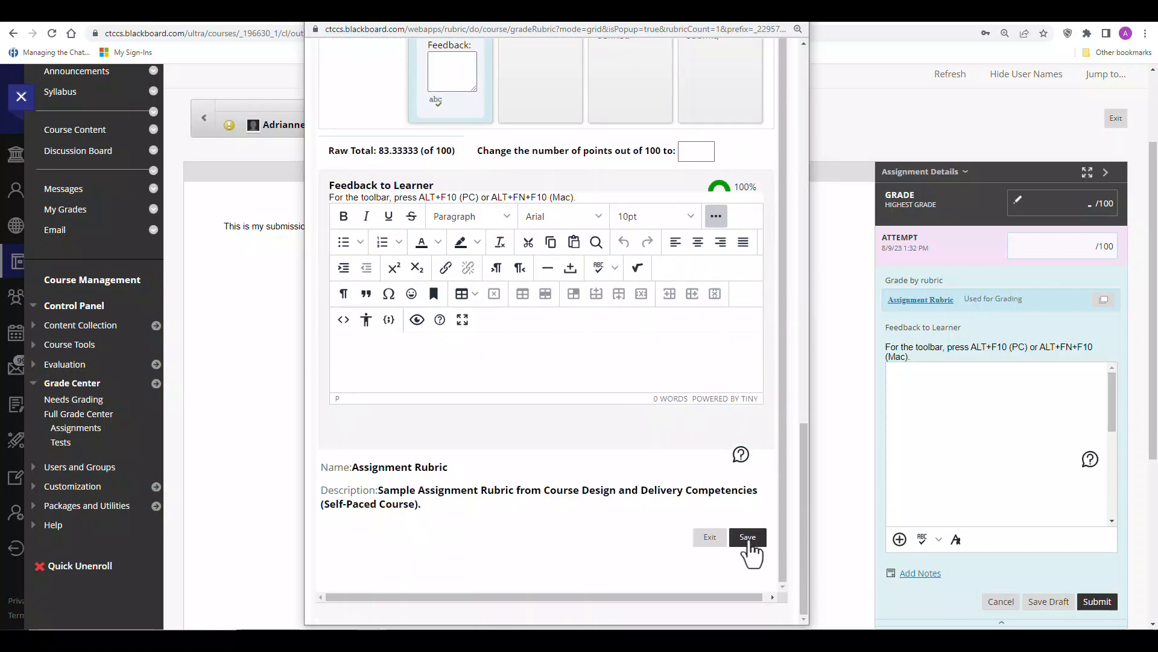
pyautogui.click(748, 539)
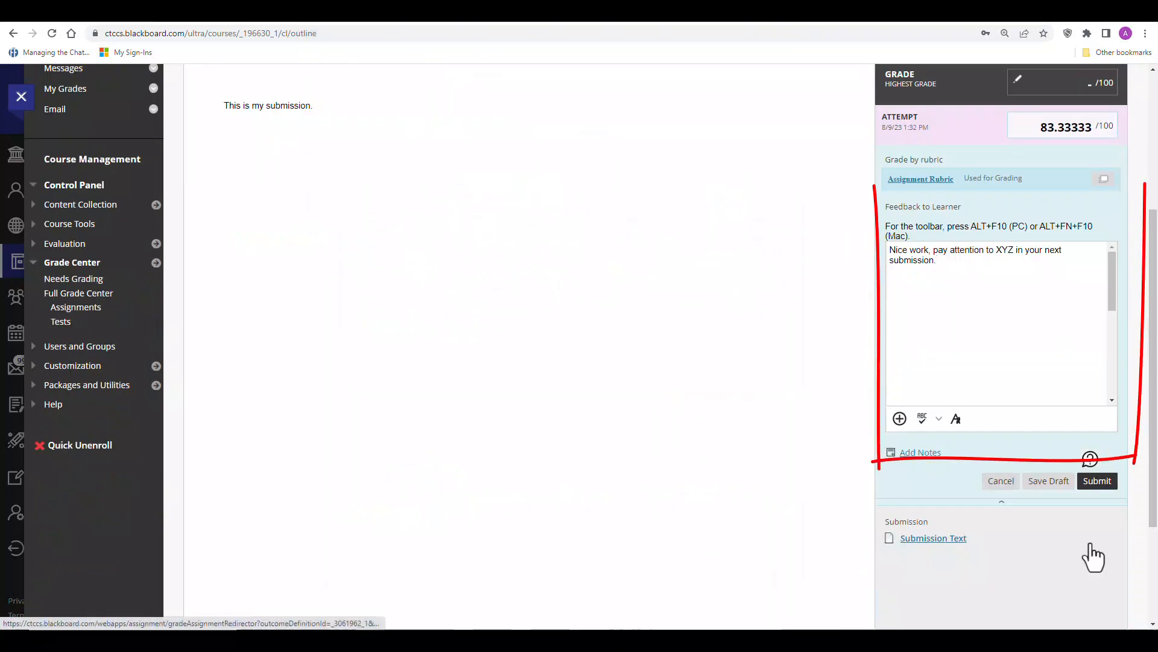
pyautogui.click(1097, 481)
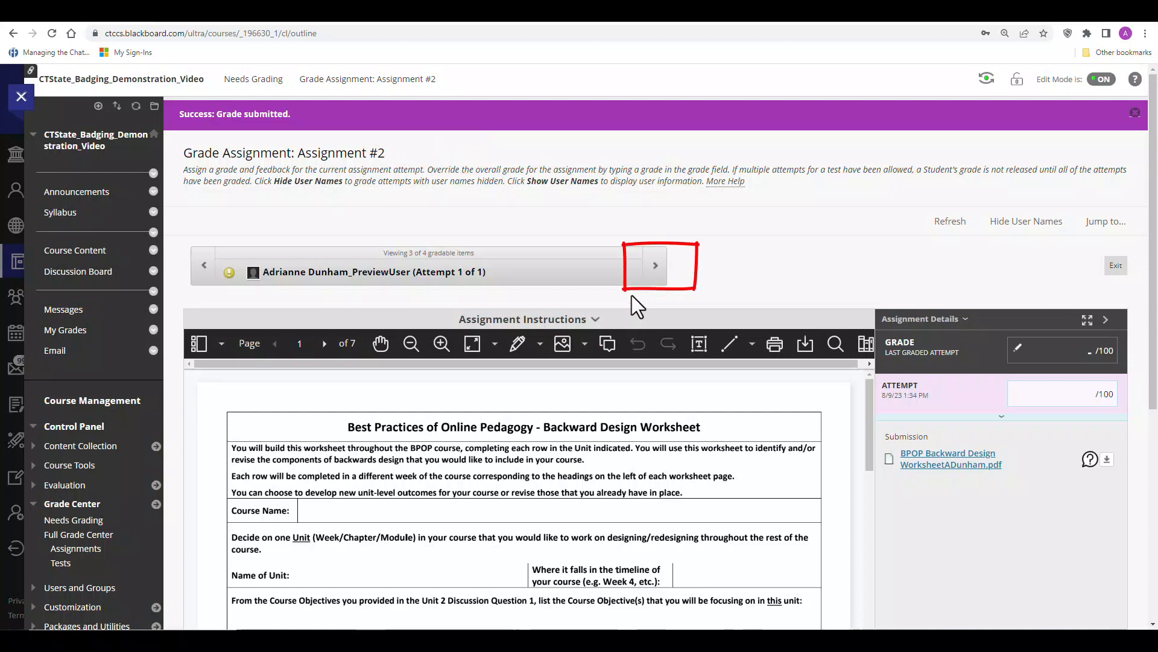
# - Skip Assignment #2 to reach the Test attempt and award 8 out of 10 points for the Question 1 essay
pyautogui.click(659, 270)
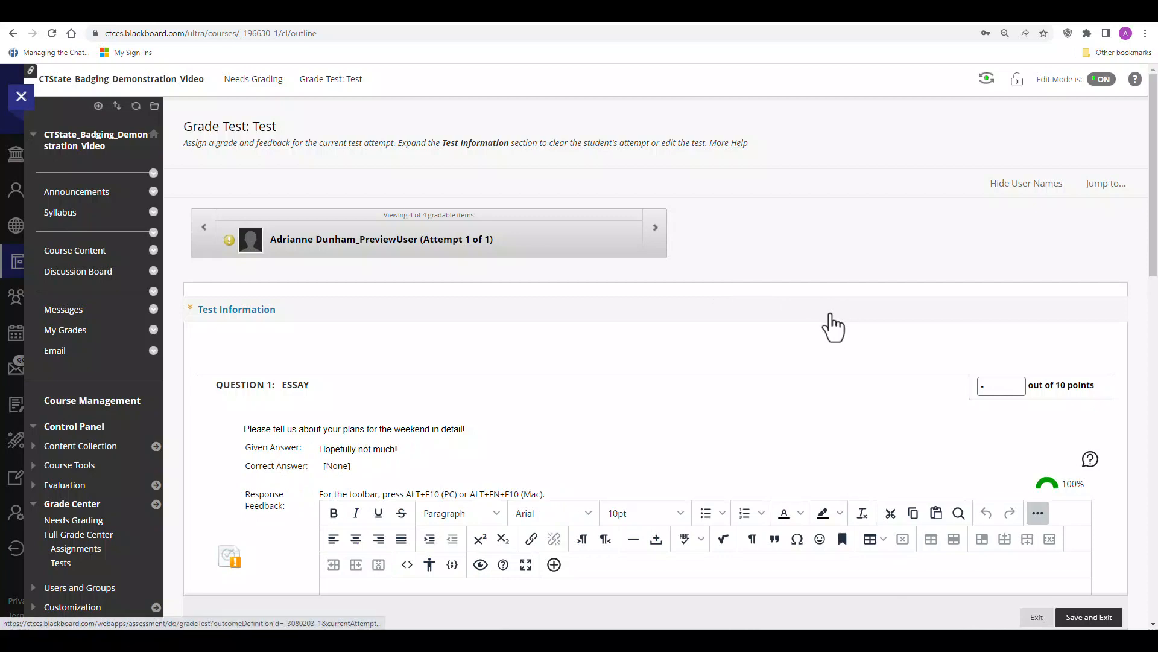
pyautogui.scroll(-1, 833, 328)
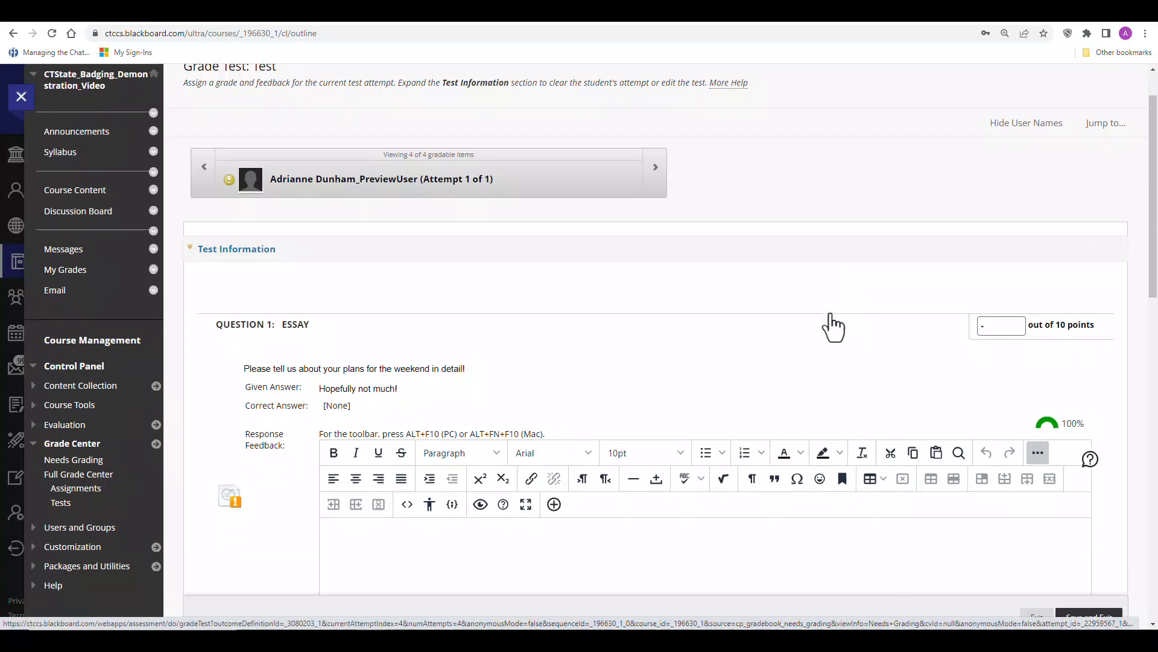
pyautogui.scroll(-1, 833, 328)
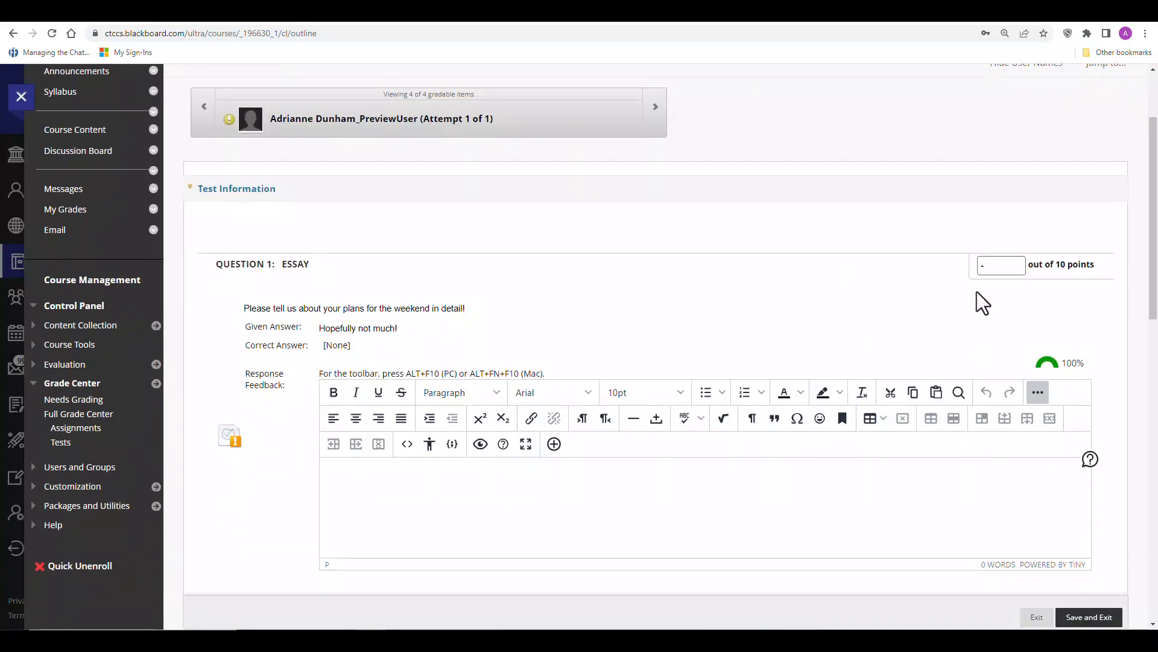
pyautogui.scroll(-1, 976, 291)
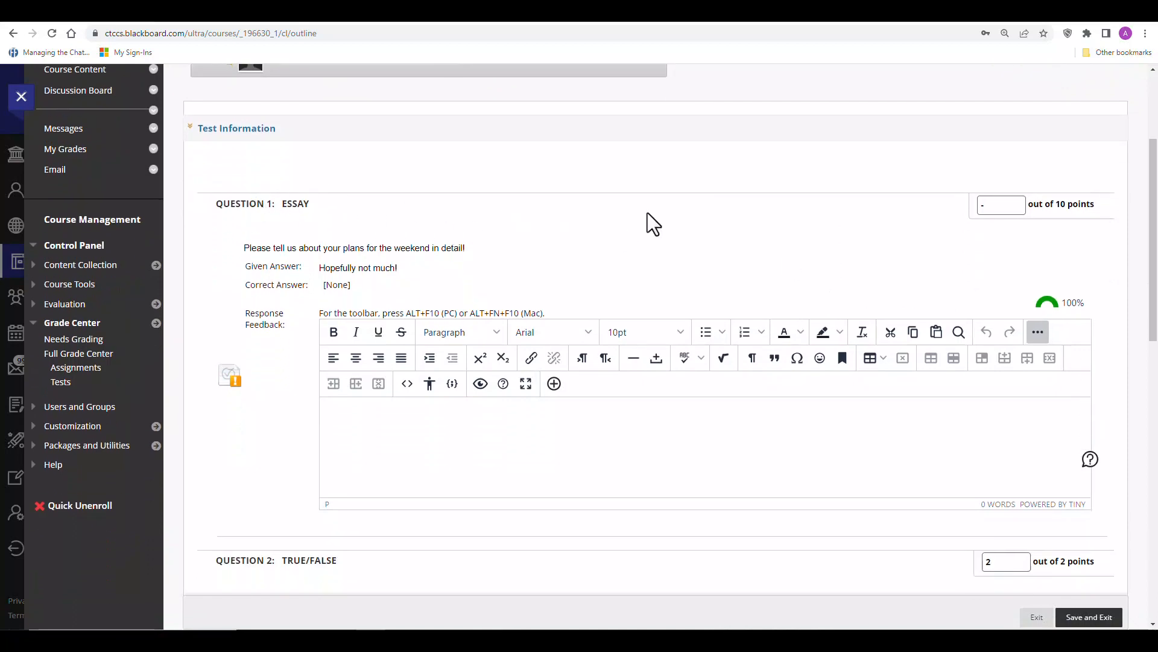
pyautogui.click(990, 204)
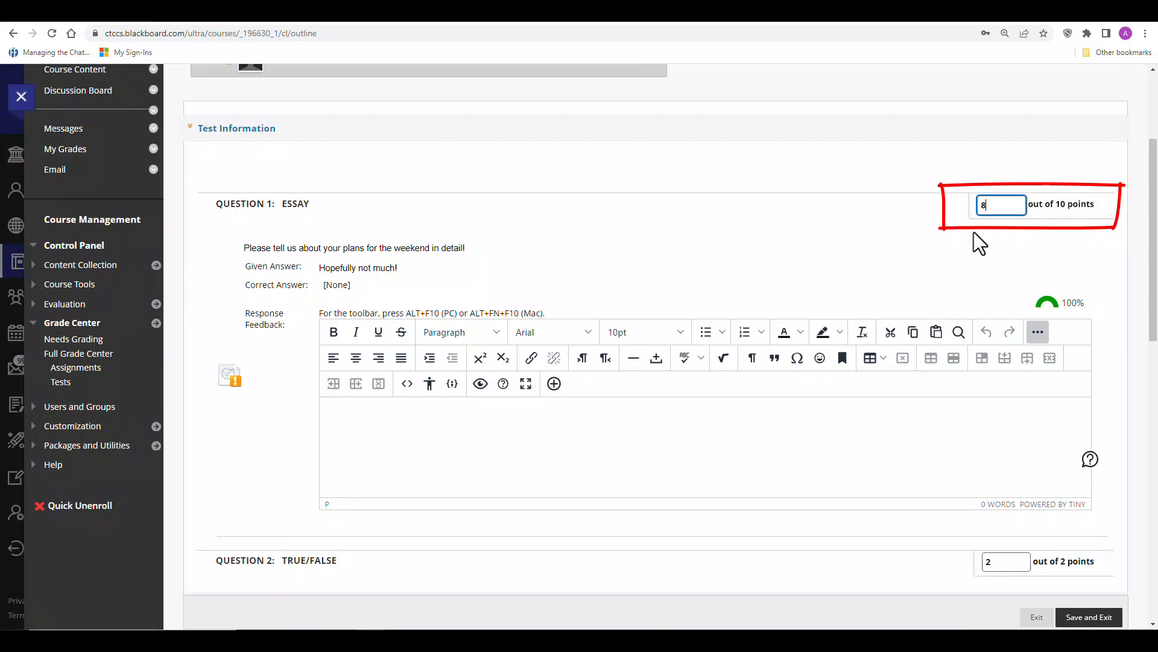
pyautogui.scroll(-9, 968, 313)
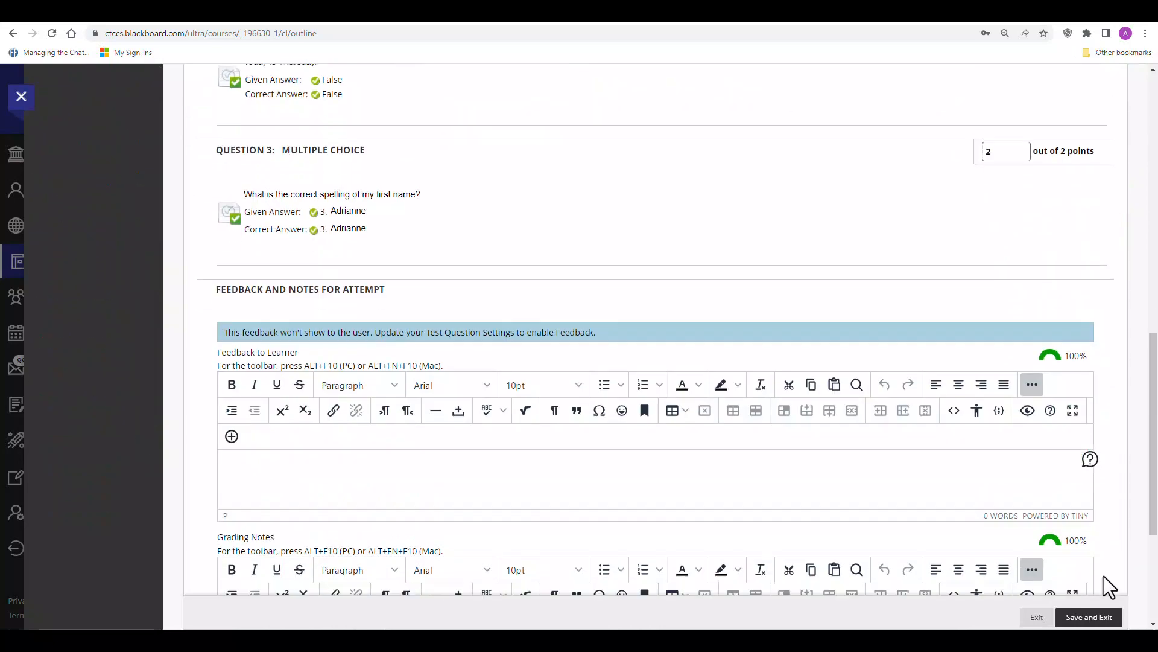
# - Save and exit the graded Test attempt, and go to the Full Grade Center
pyautogui.scroll(-4, 1080, 620)
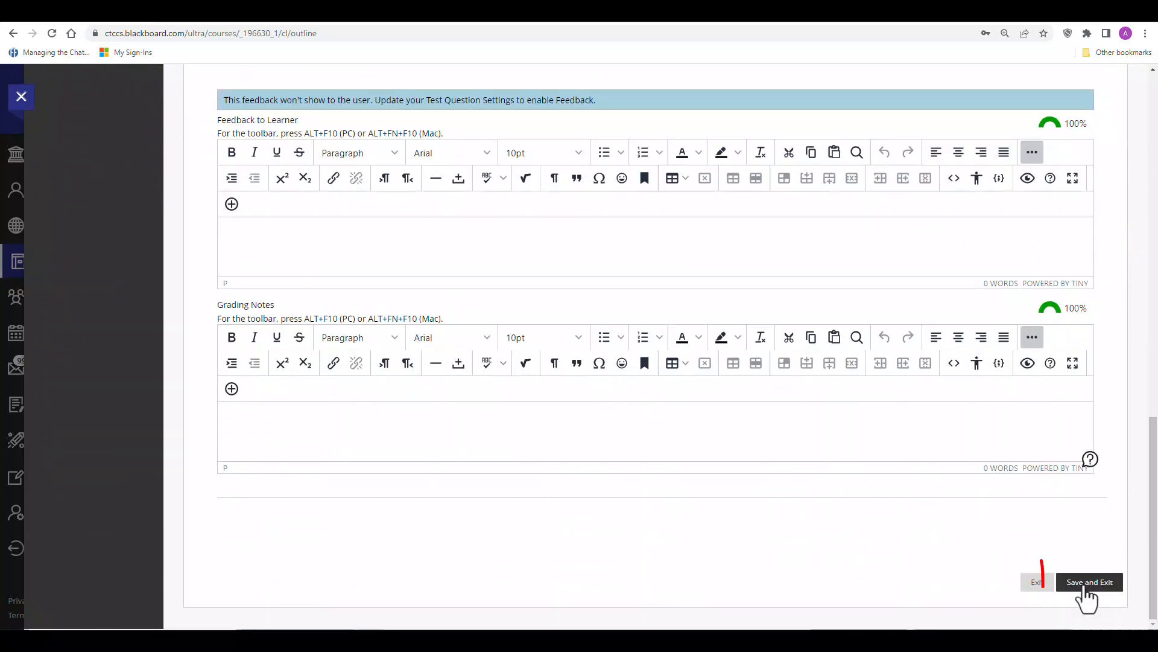
pyautogui.click(1086, 583)
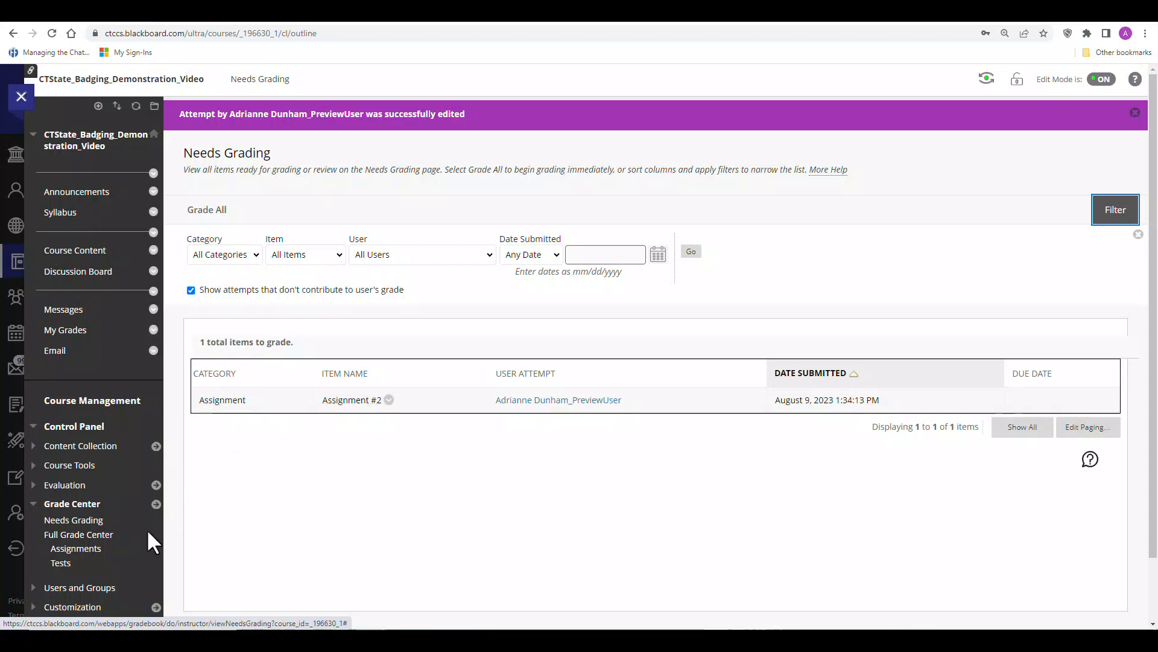
pyautogui.click(103, 539)
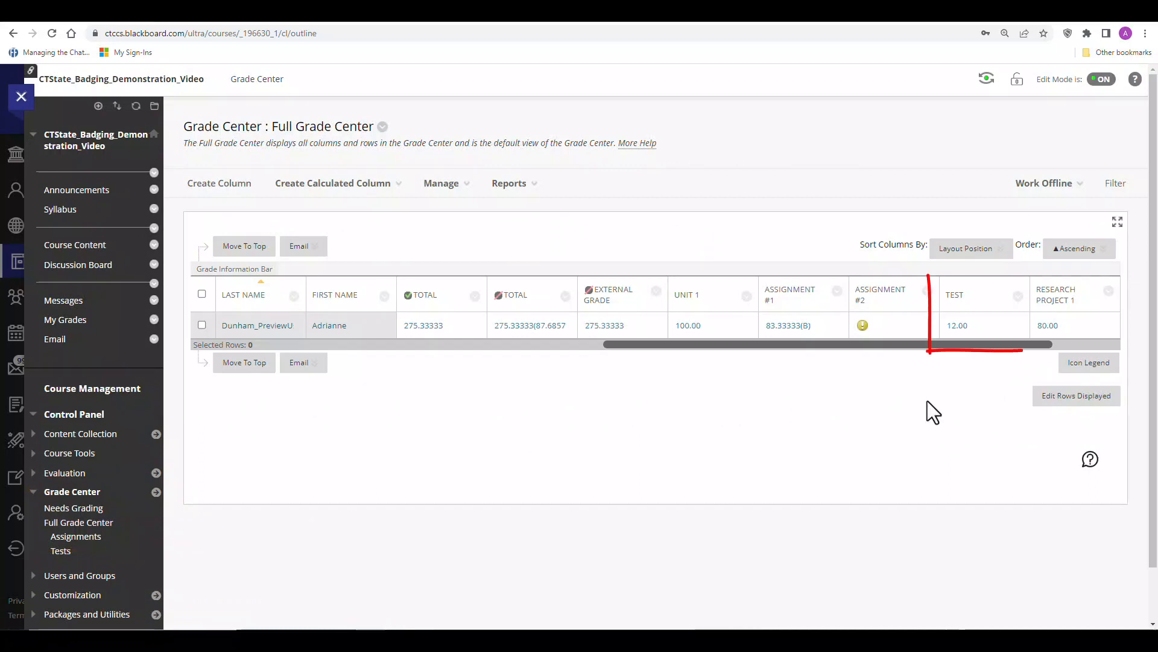
# - Open the grade details for the preview student's Test grade
pyautogui.moveTo(955, 302)
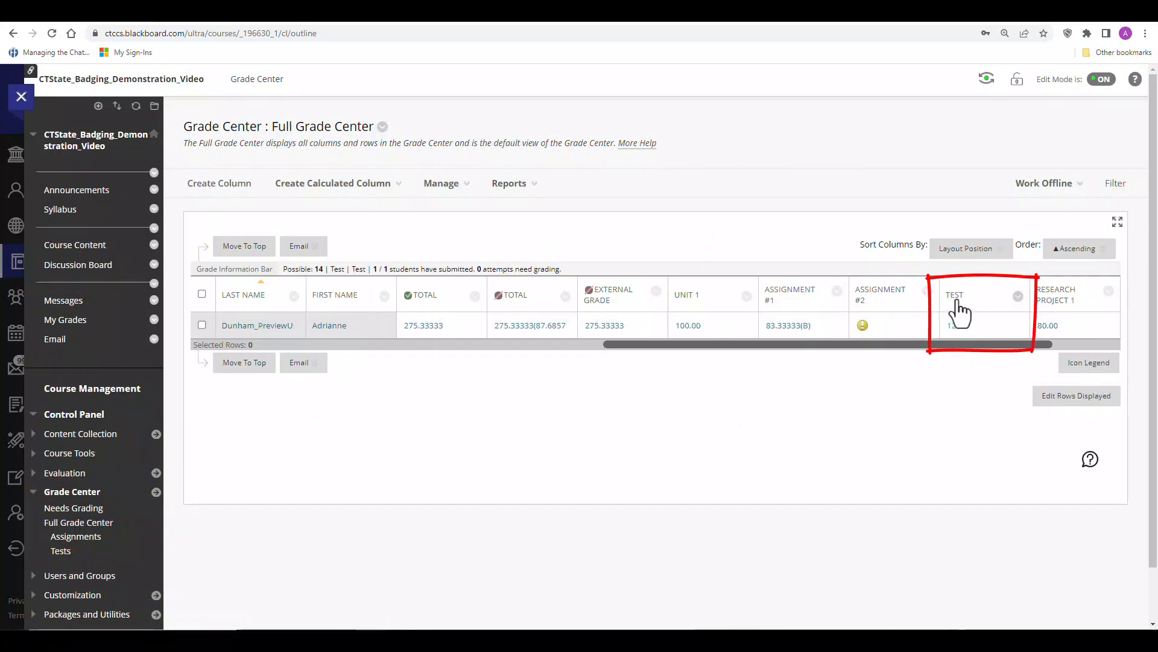
pyautogui.moveTo(984, 318)
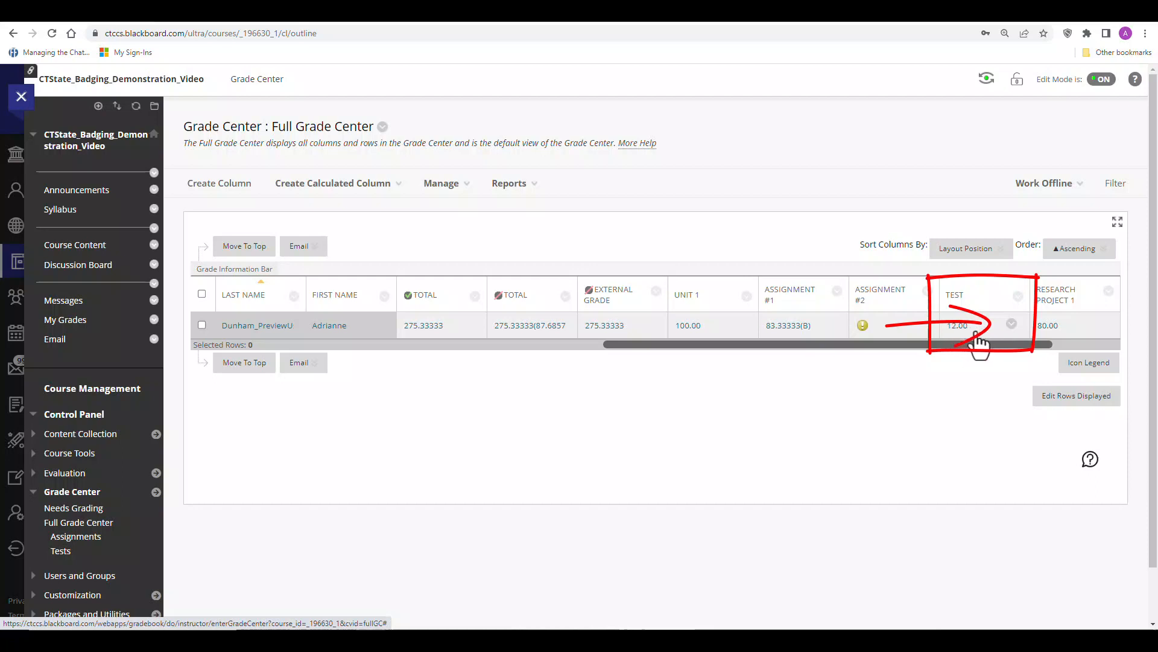
pyautogui.click(1012, 324)
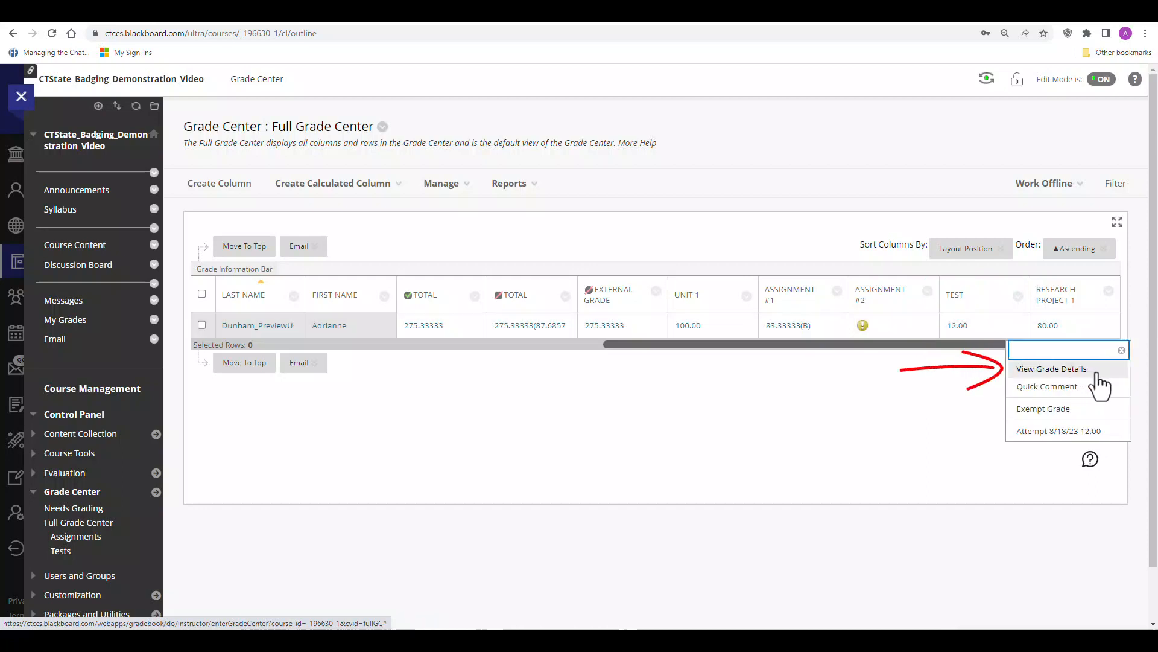
pyautogui.click(1020, 369)
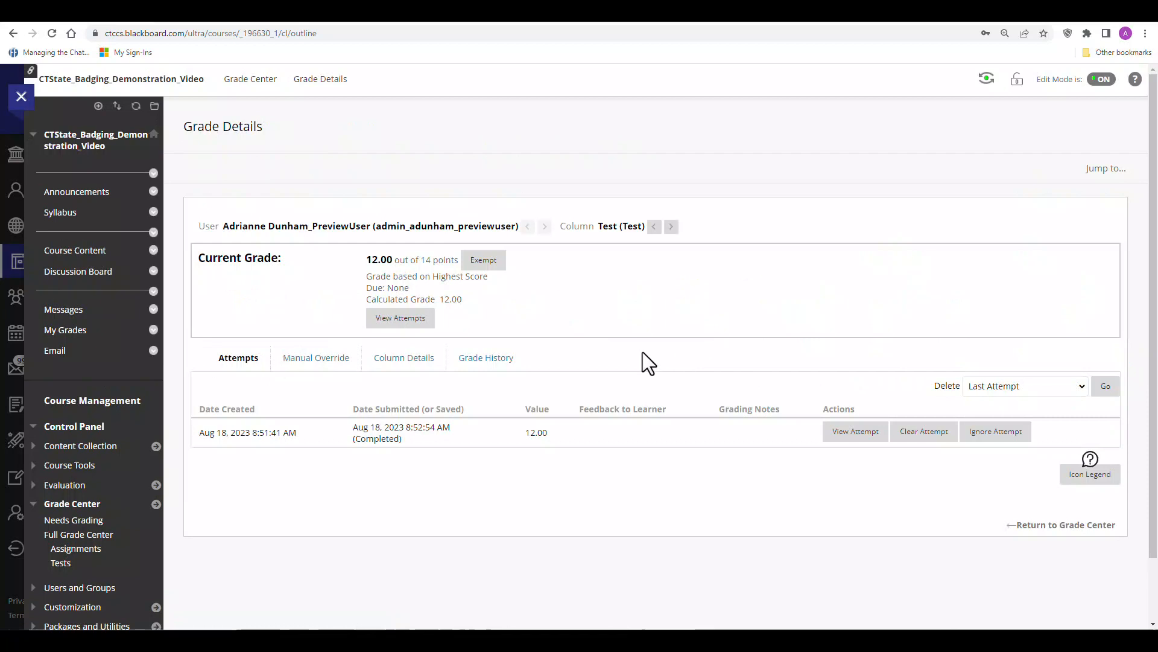
# - Mark the student's completed Test attempt as ignored in the list of attempts
pyautogui.scroll(-1, 642, 362)
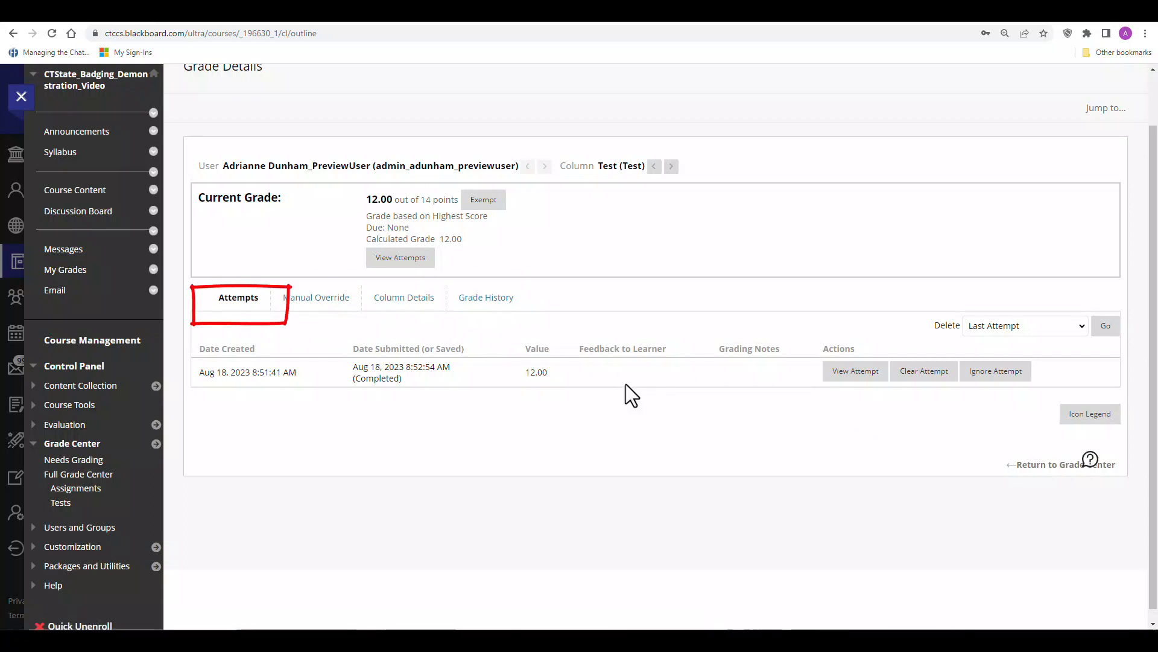
pyautogui.moveTo(259, 299); pyautogui.dragTo(232, 299)
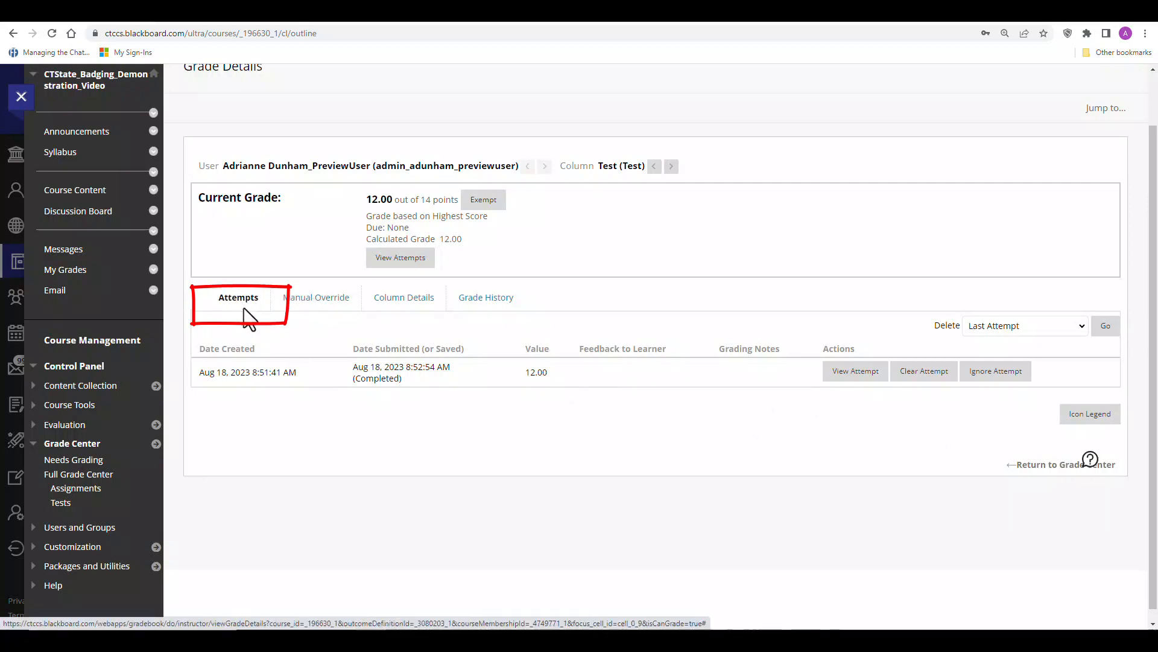
pyautogui.click(243, 305)
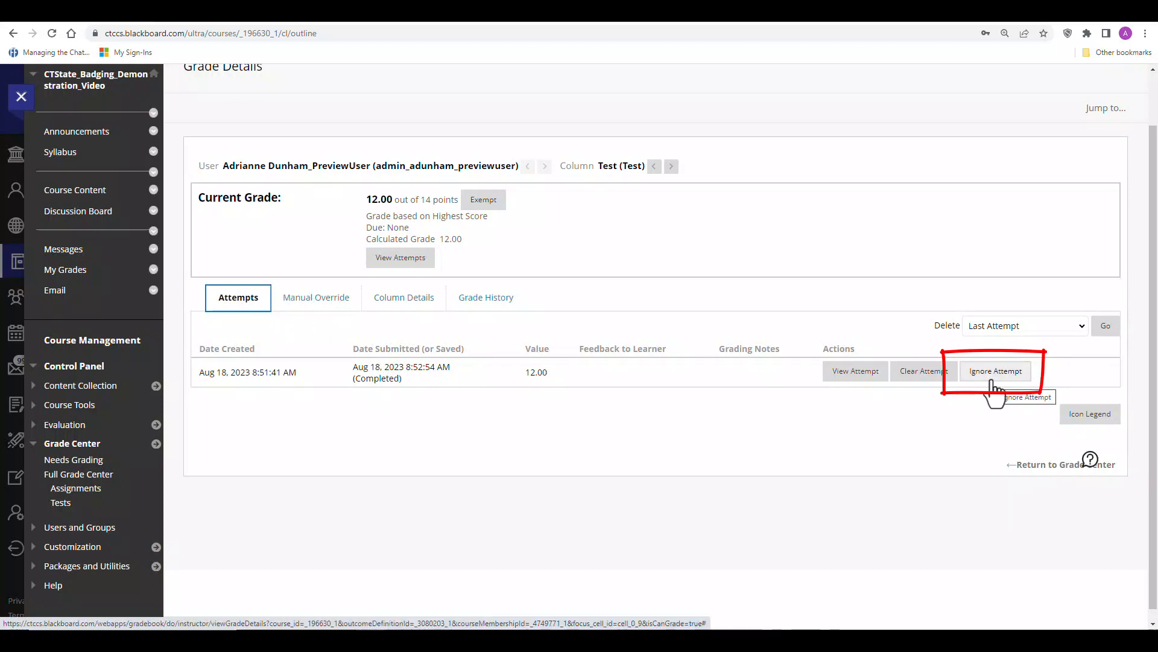
pyautogui.click(993, 385)
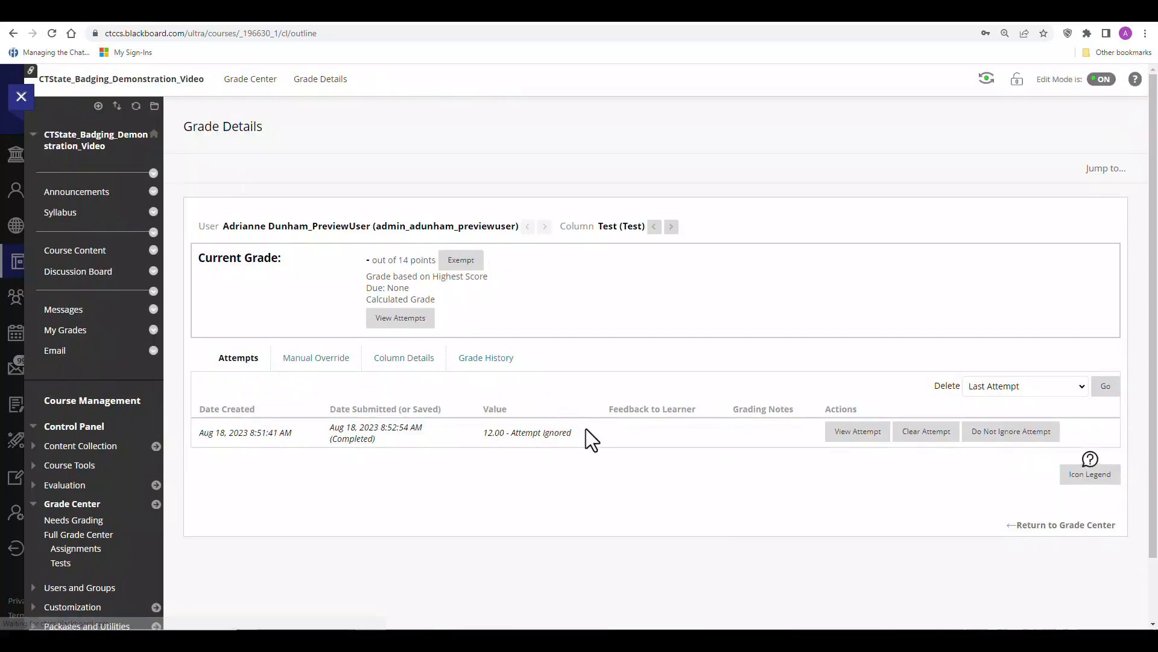
pyautogui.moveTo(572, 433); pyautogui.dragTo(480, 430)
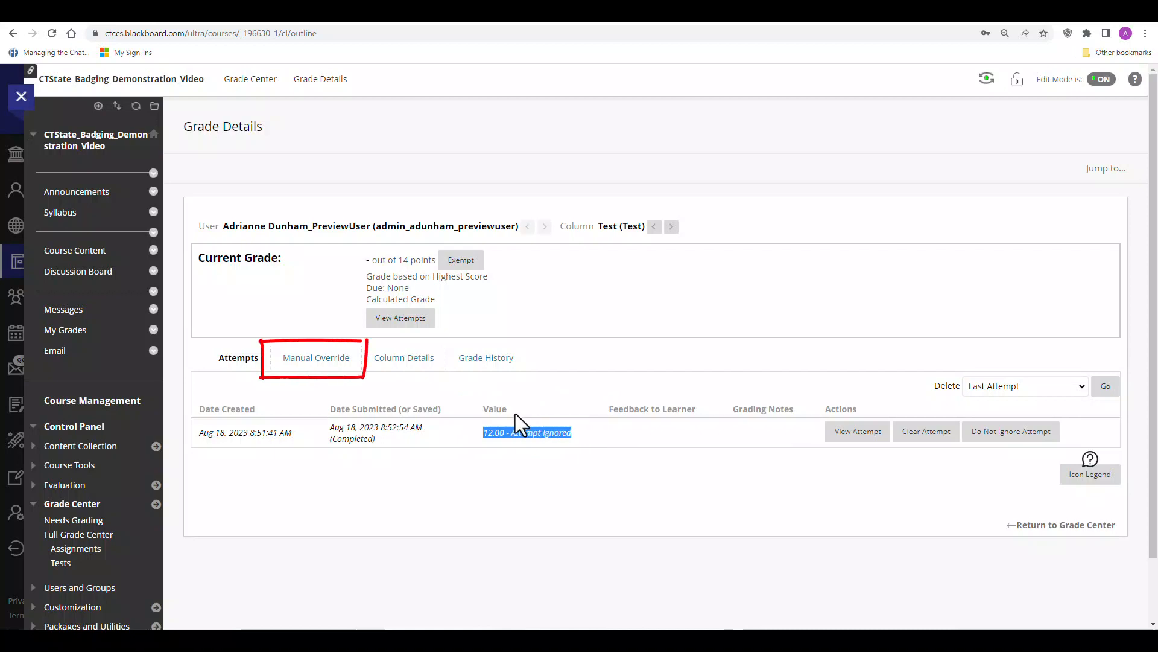
# - Manually override the student's Test grade with 12 and save it
pyautogui.click(336, 361)
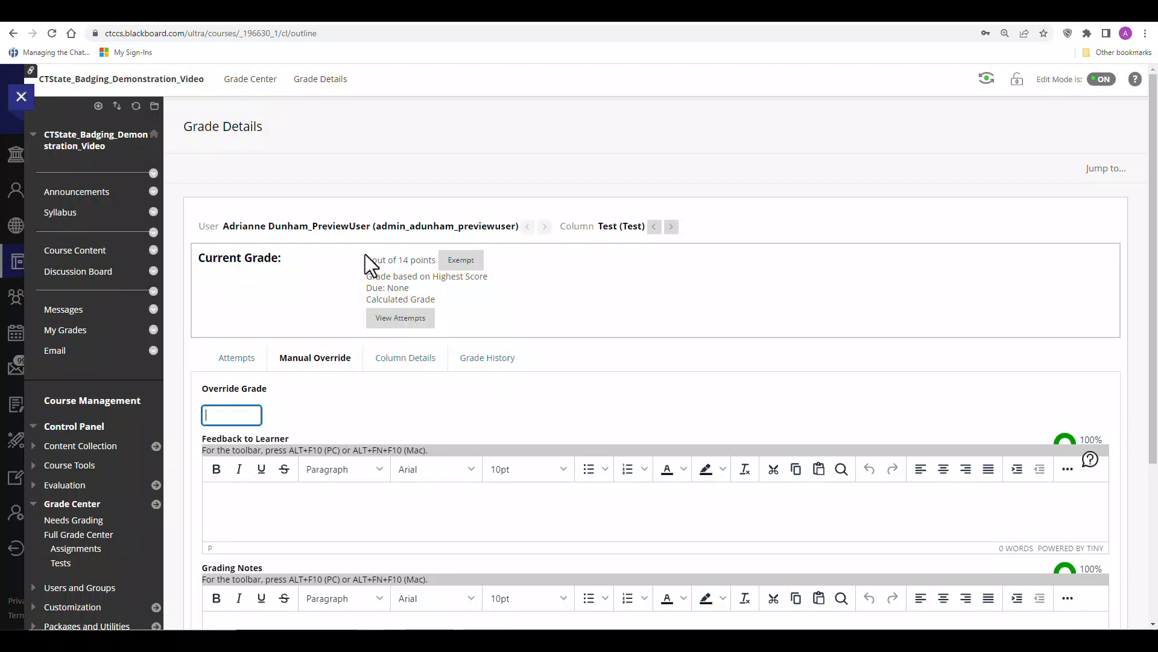
pyautogui.moveTo(364, 260); pyautogui.dragTo(438, 259)
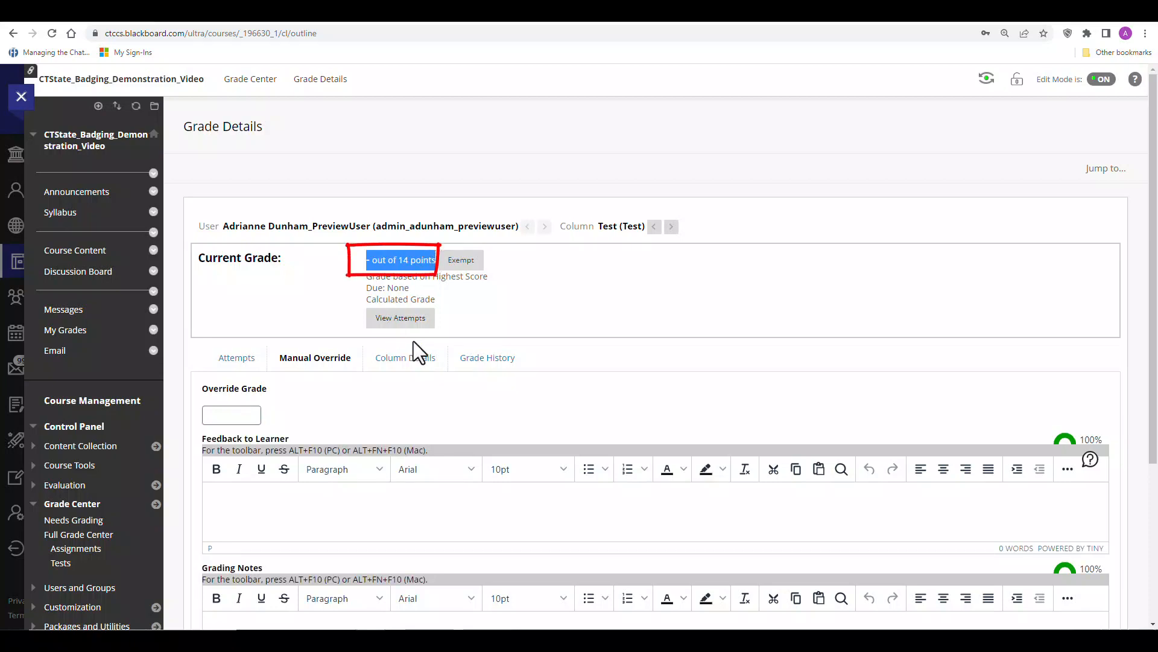
pyautogui.click(231, 414)
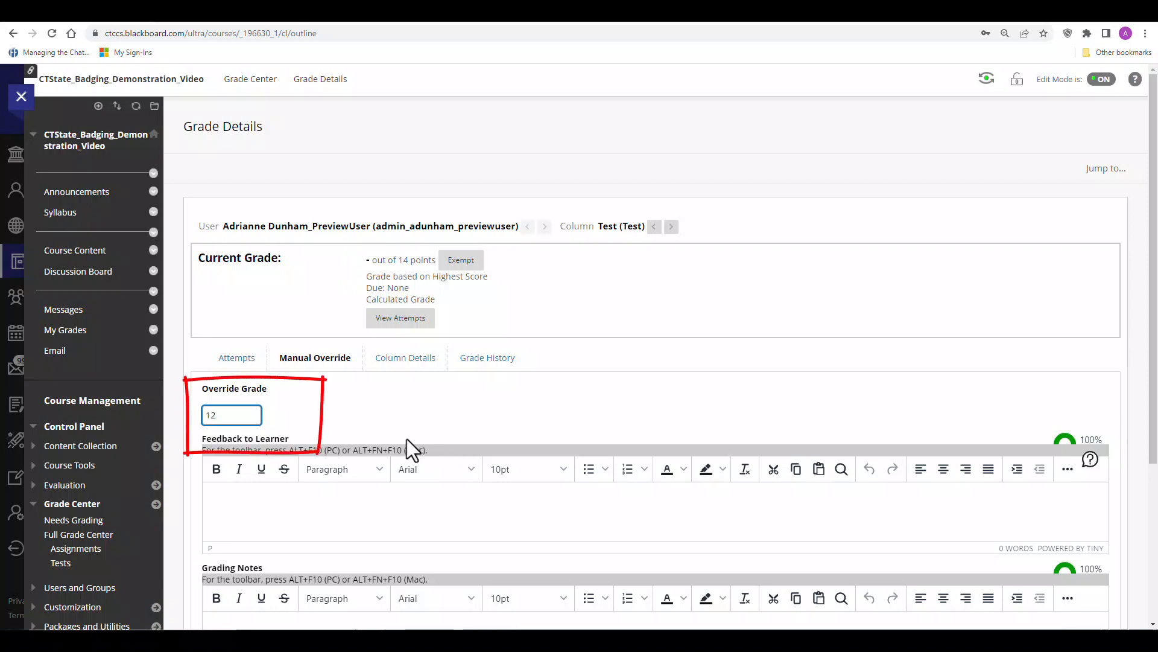
pyautogui.scroll(-3, 386, 425)
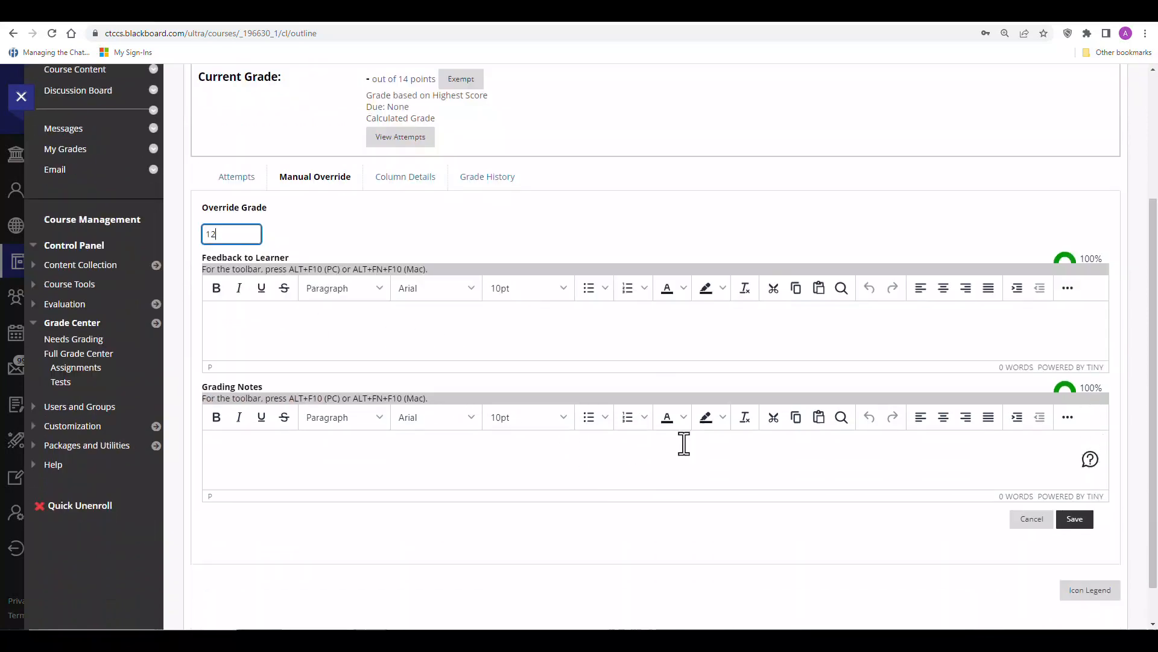
pyautogui.click(1077, 520)
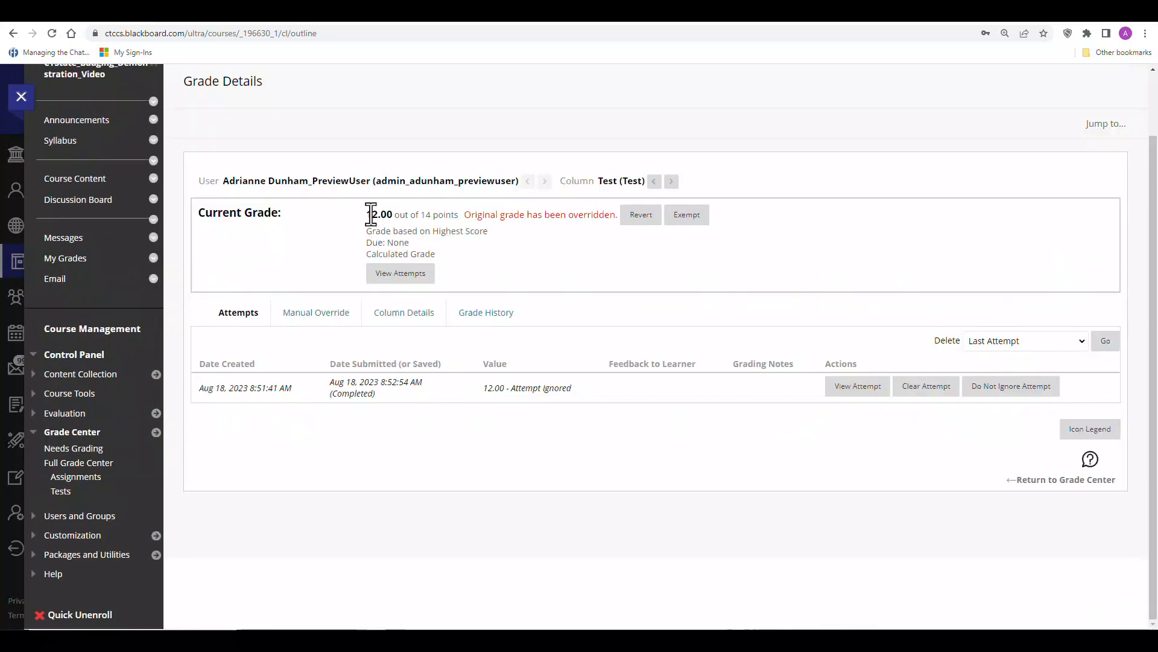
pyautogui.moveTo(368, 214); pyautogui.dragTo(460, 213)
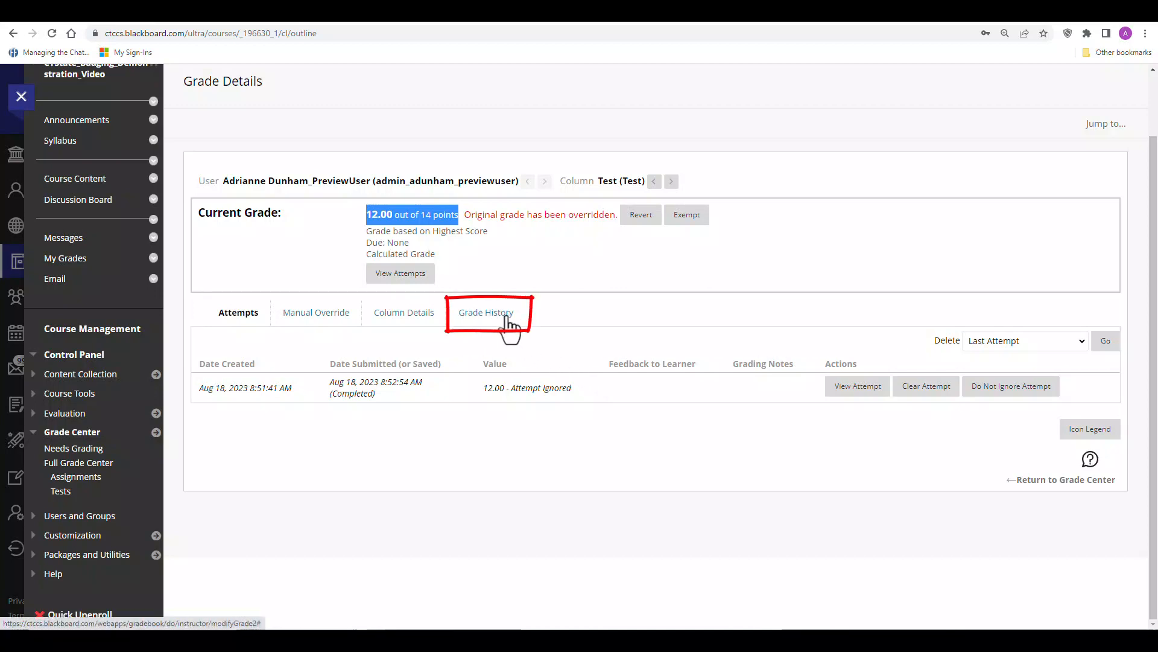
# - Review the complete grade history of the student's Test, and return to the Grade Center
pyautogui.click(508, 325)
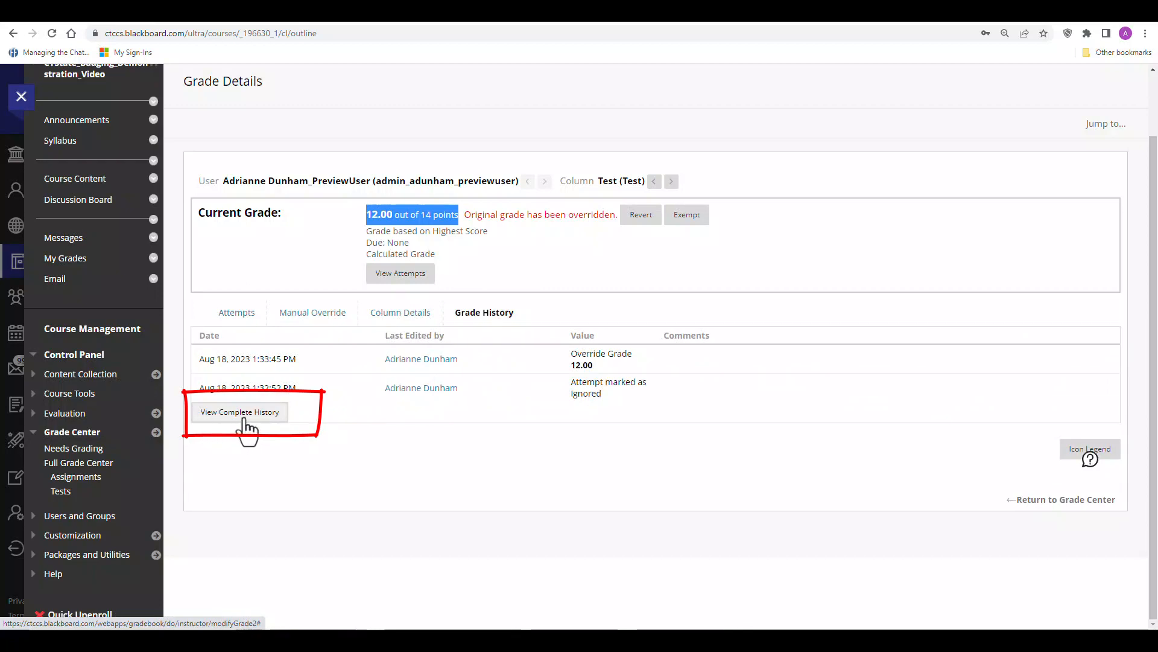
pyautogui.click(245, 416)
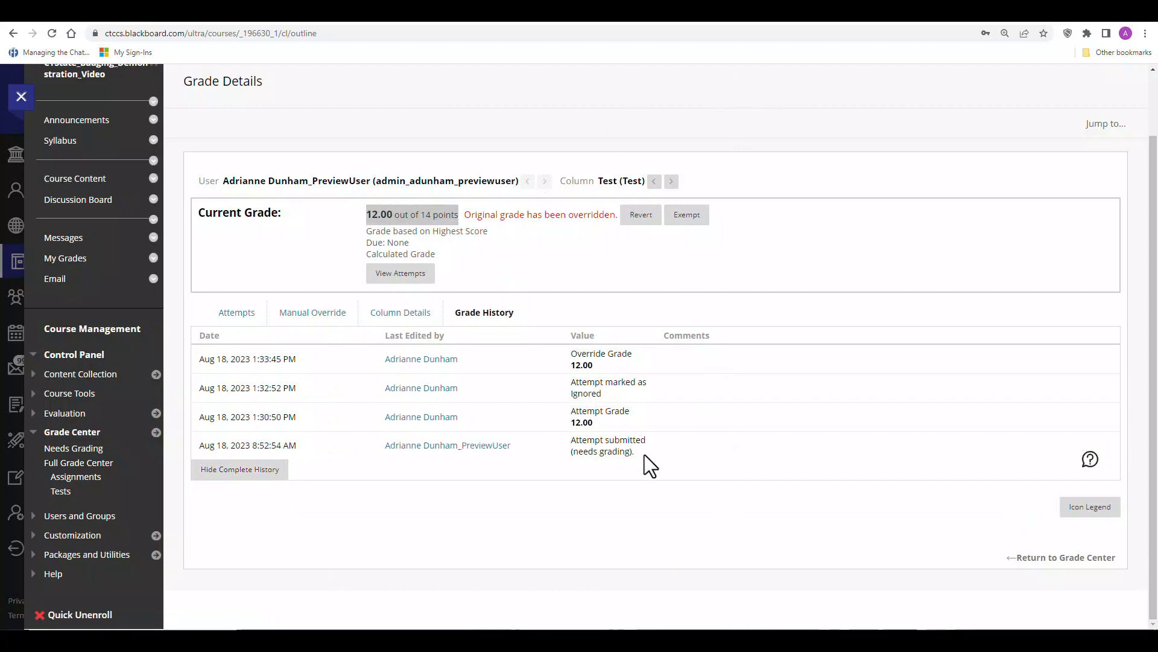
pyautogui.moveTo(646, 443); pyautogui.dragTo(566, 446)
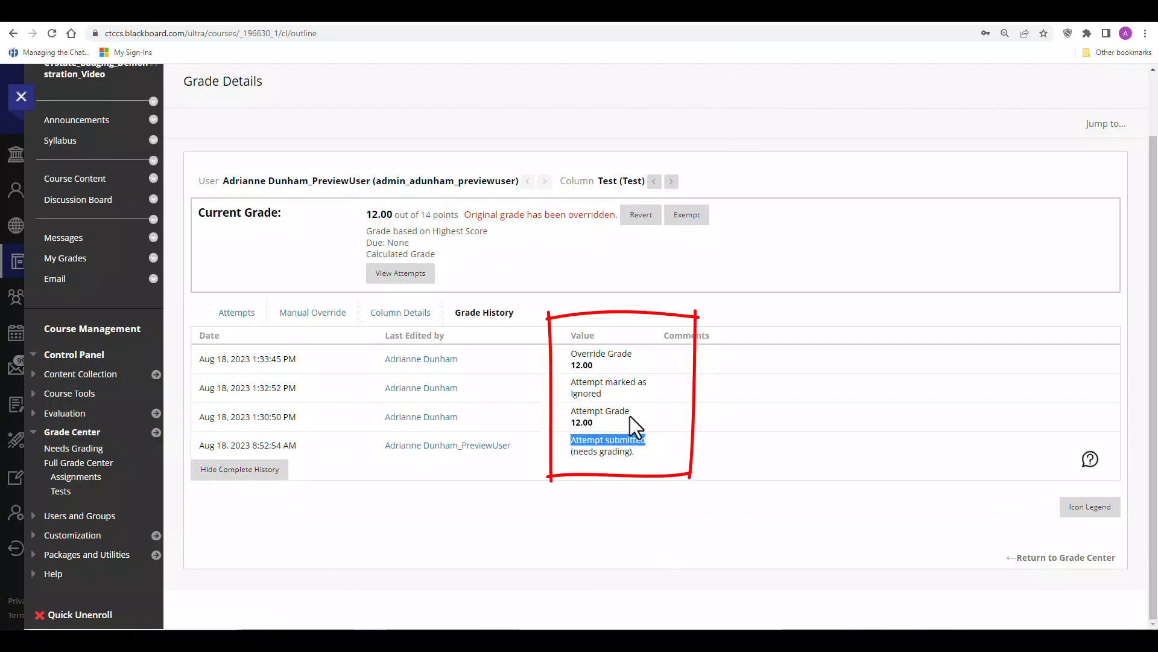
pyautogui.moveTo(630, 413)
pyautogui.mouseDown()
pyautogui.moveTo(568, 415)
pyautogui.moveTo(578, 383)
pyautogui.moveTo(603, 396)
pyautogui.mouseUp()
pyautogui.moveTo(633, 353); pyautogui.dragTo(558, 350)
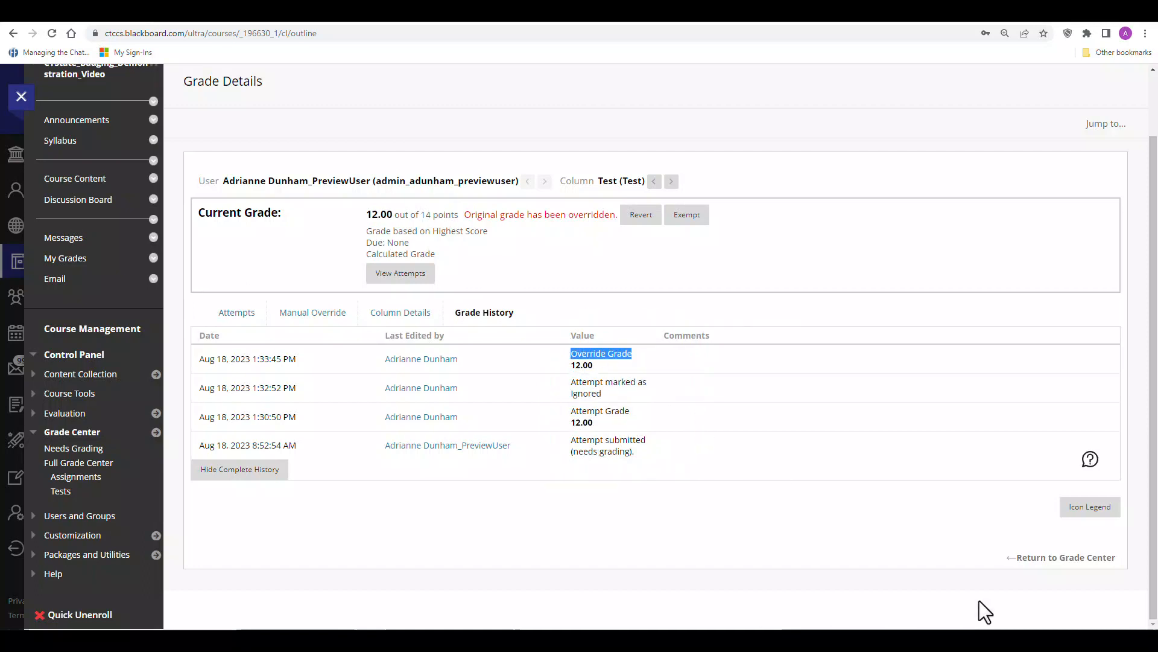
pyautogui.click(1027, 561)
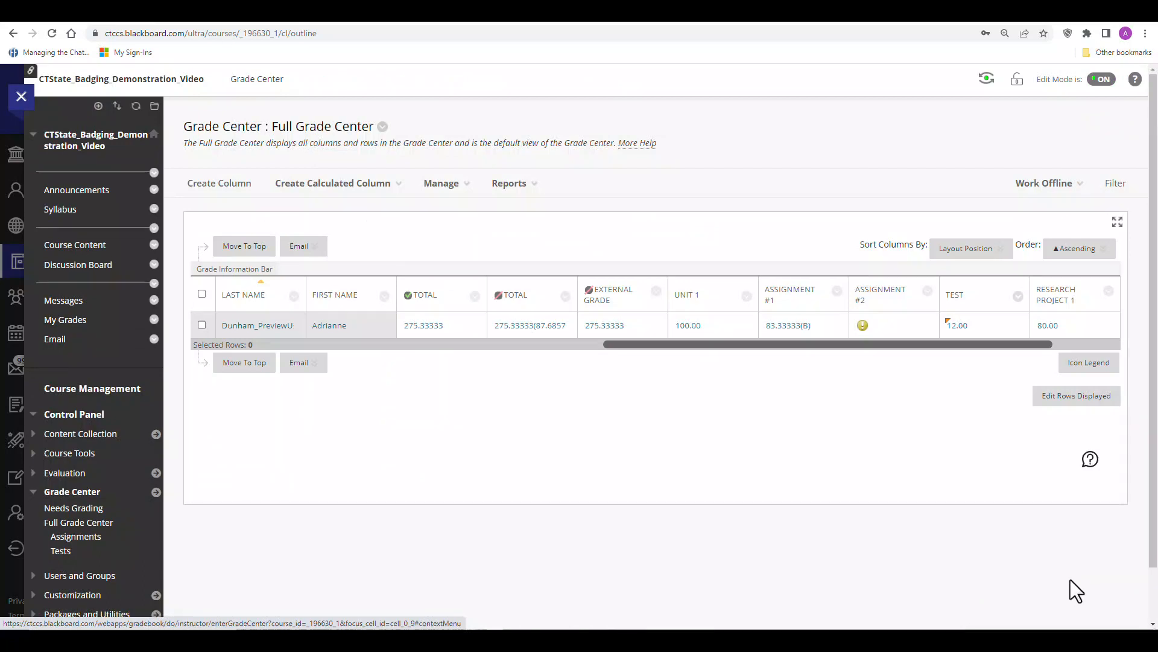
# - Download the full Grade Center for offline work as a comma-delimited file without hidden information, and return to the Grade Center
pyautogui.click(1028, 184)
pyautogui.click(1053, 183)
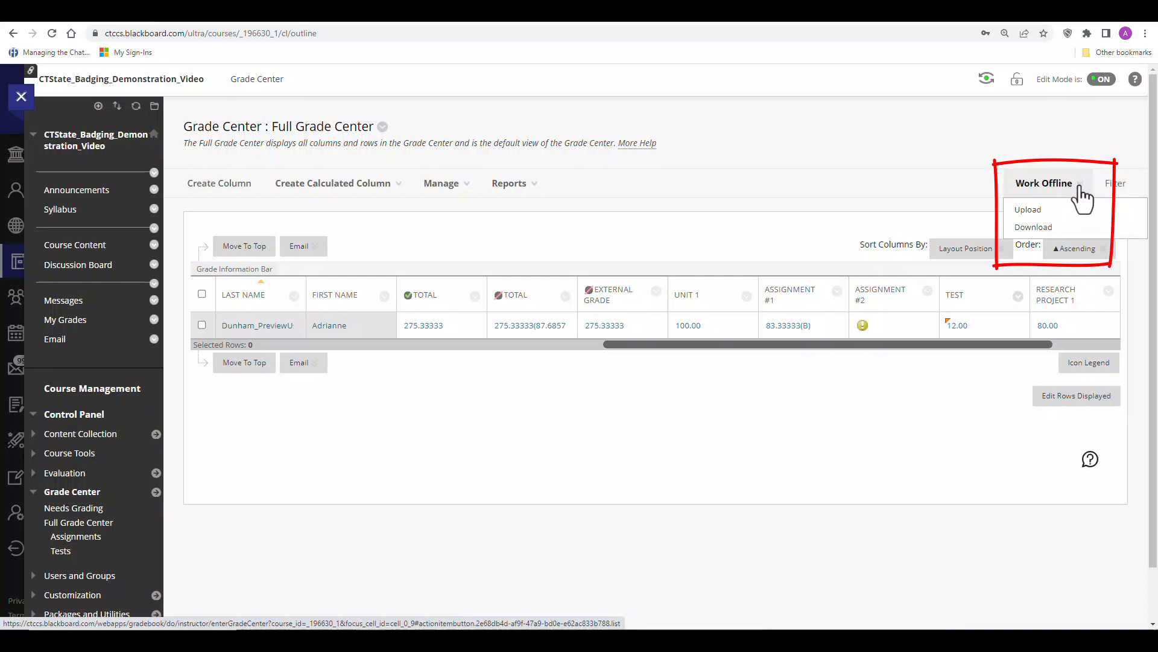
pyautogui.click(1069, 230)
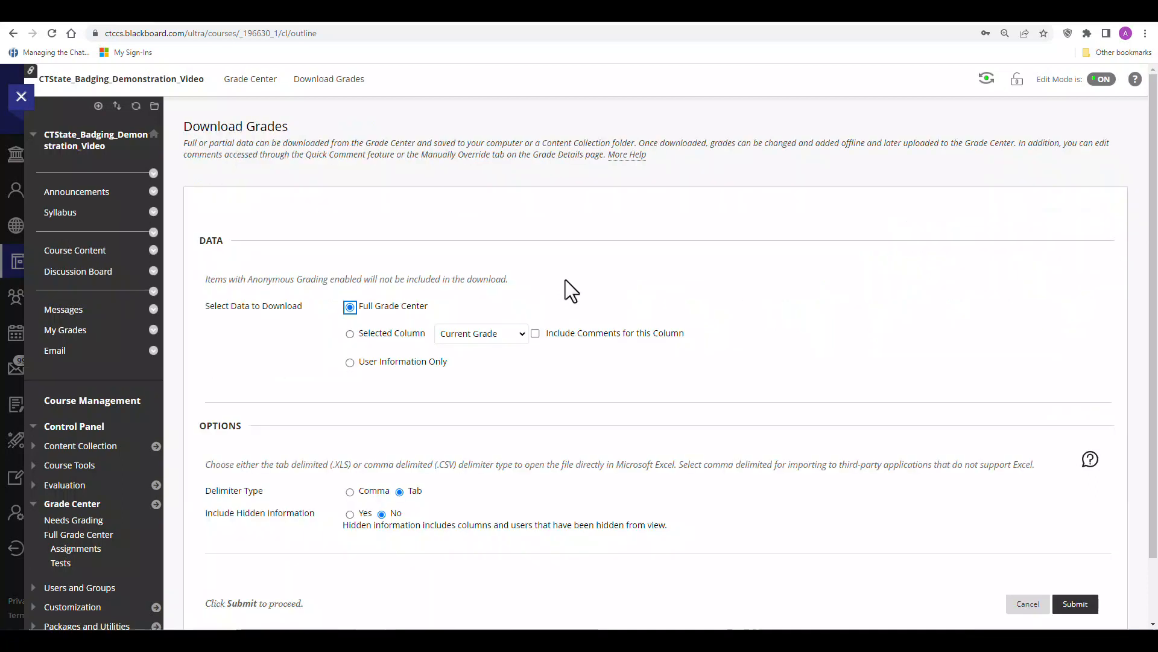
pyautogui.scroll(-1, 566, 280)
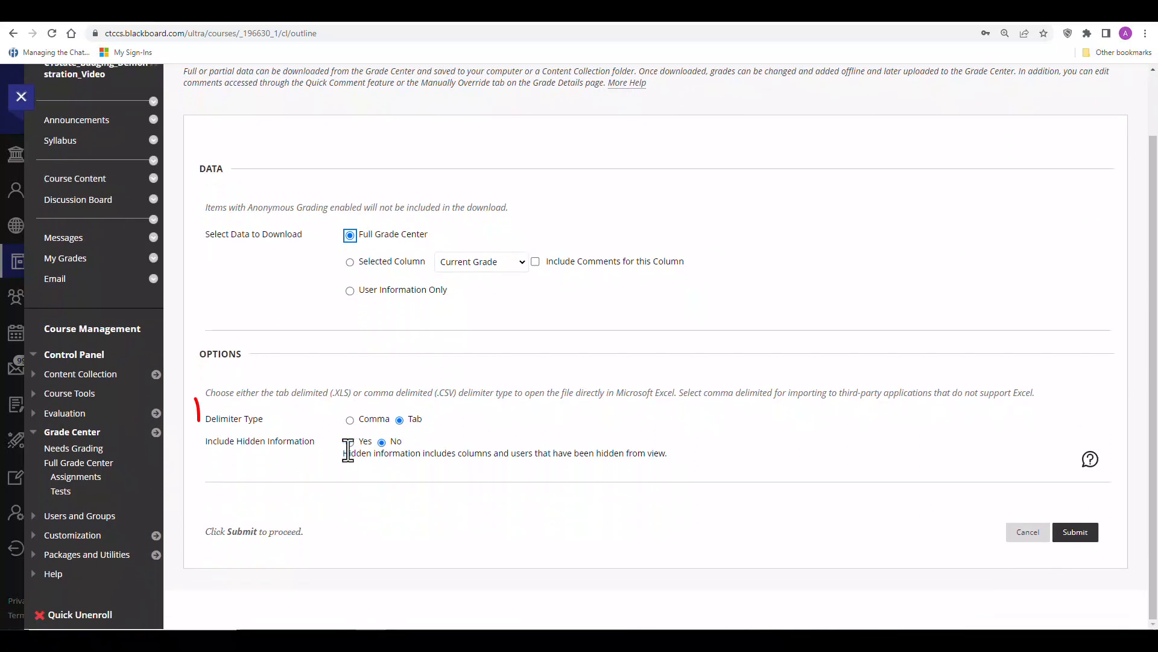
pyautogui.moveTo(206, 418); pyautogui.dragTo(267, 418)
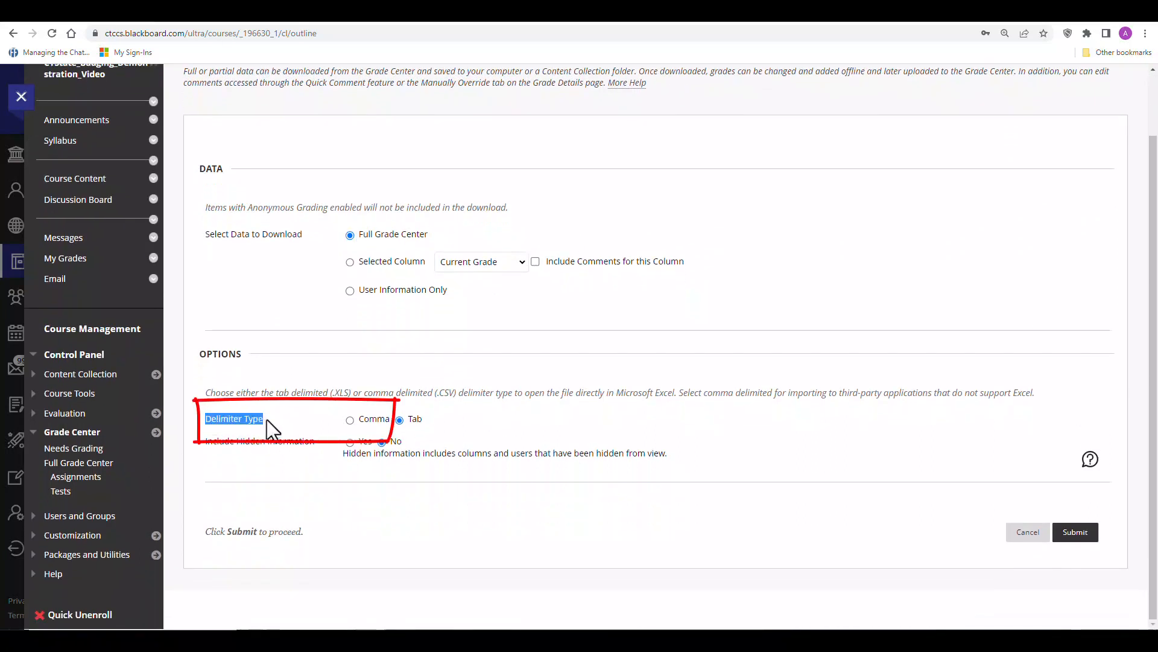
pyautogui.click(350, 420)
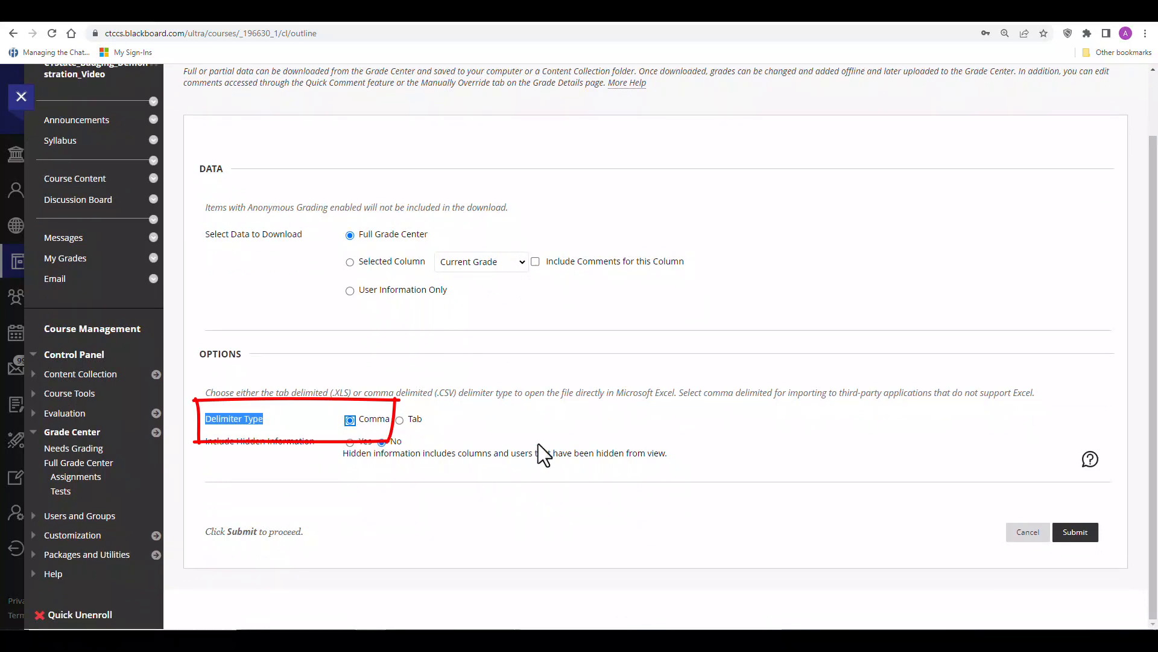
pyautogui.click(1087, 545)
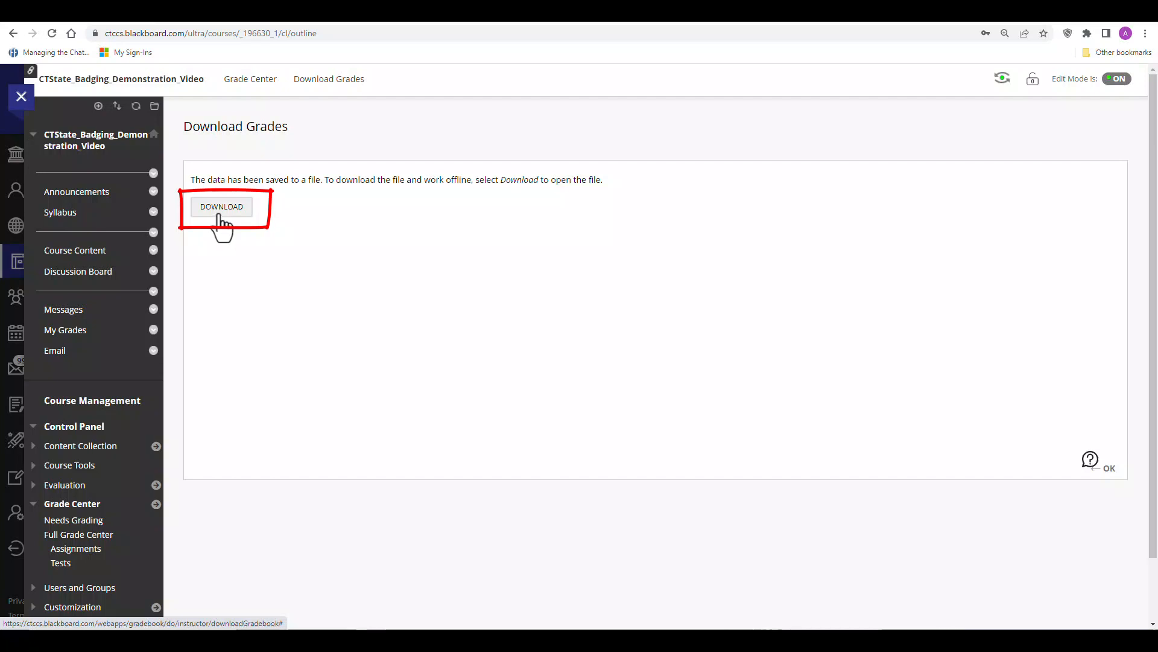
pyautogui.click(220, 211)
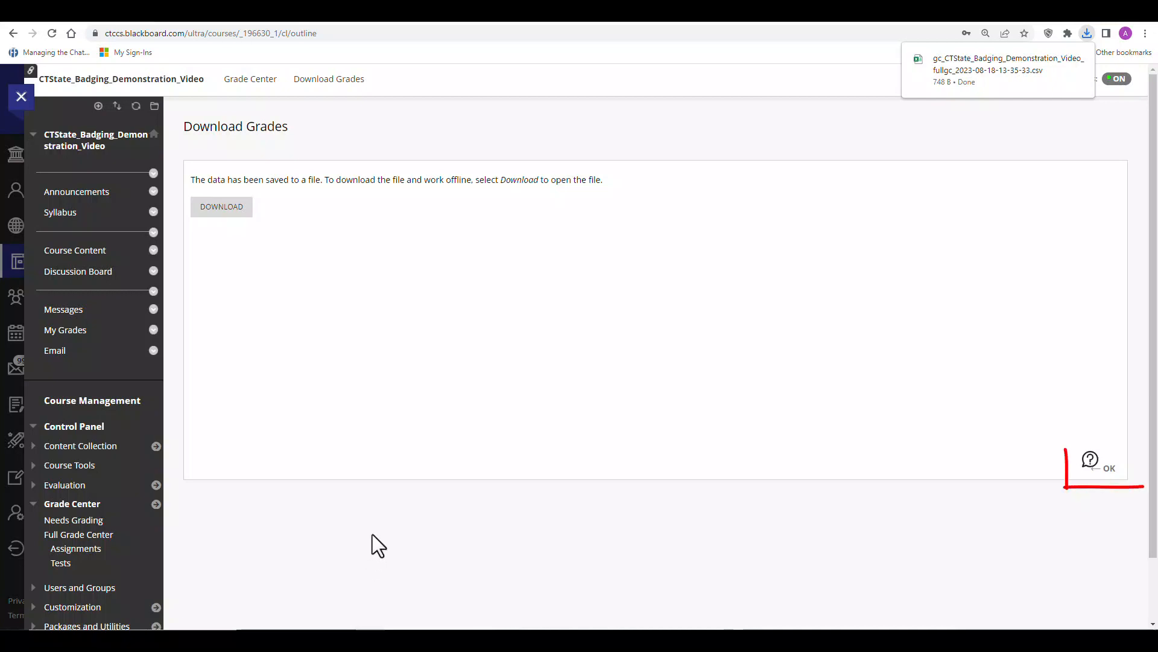
pyautogui.click(1109, 469)
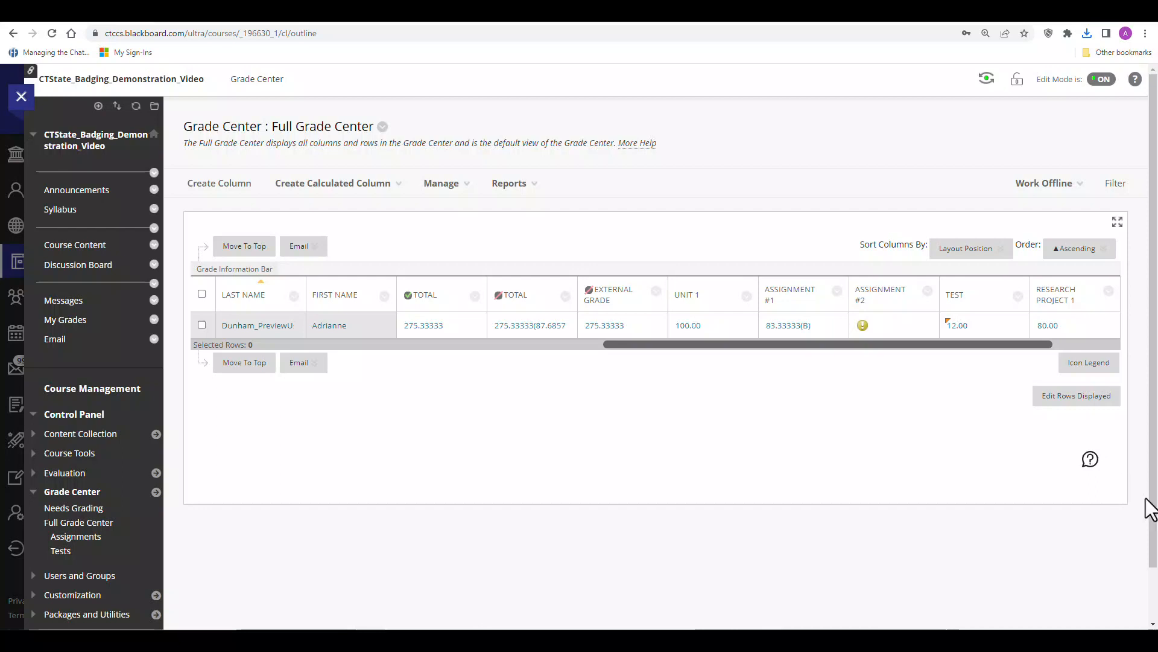
# - Open the Grade Center's Grade History report and set it to show all past entries
pyautogui.click(527, 186)
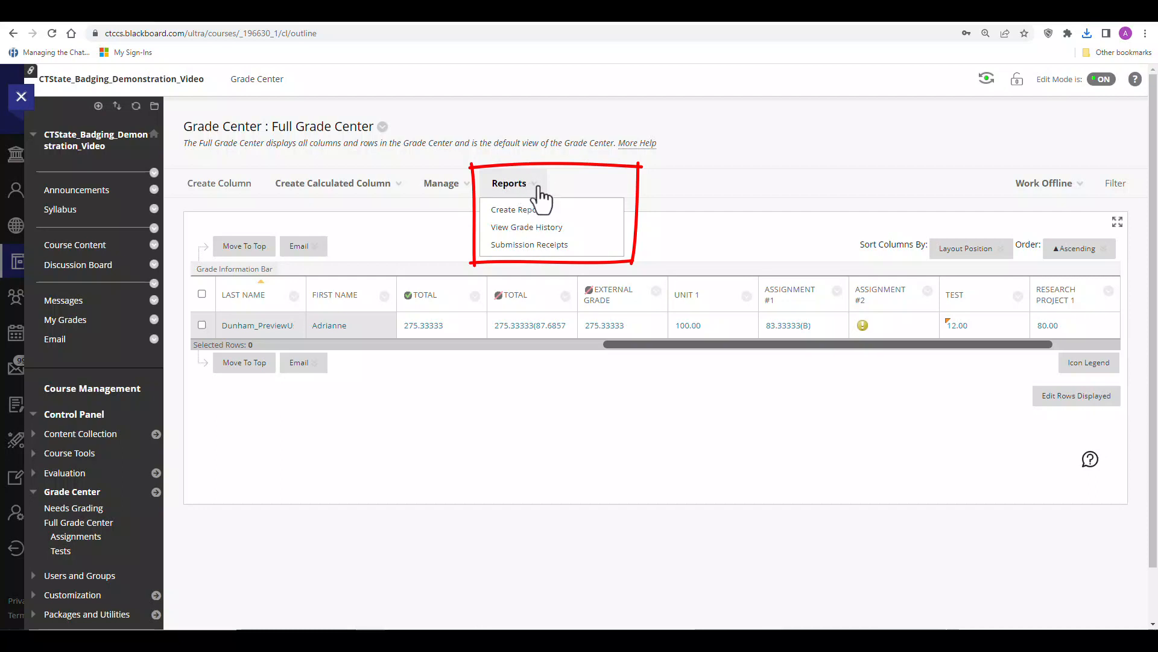
pyautogui.click(573, 229)
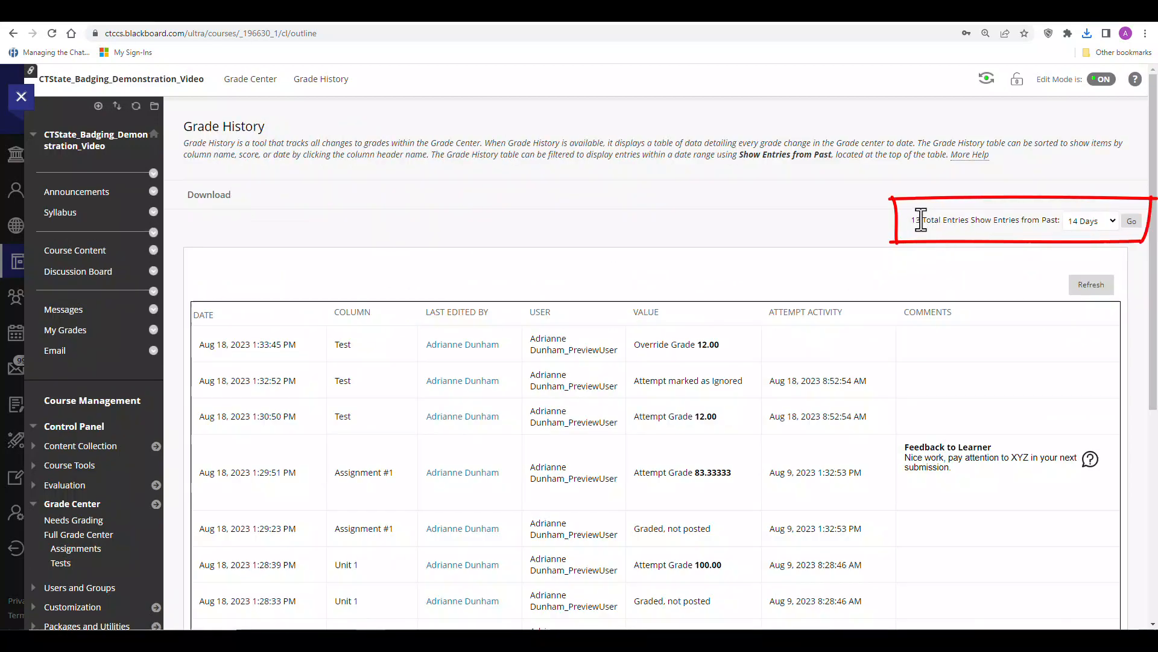
pyautogui.moveTo(927, 220); pyautogui.dragTo(1095, 230)
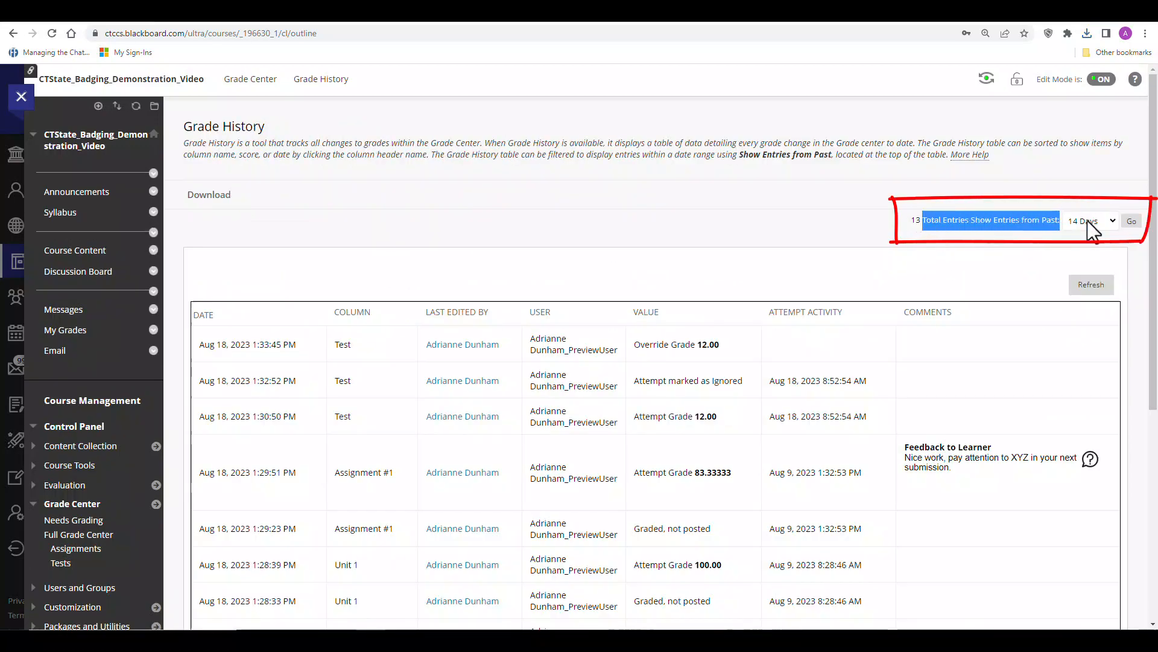
pyautogui.click(1110, 223)
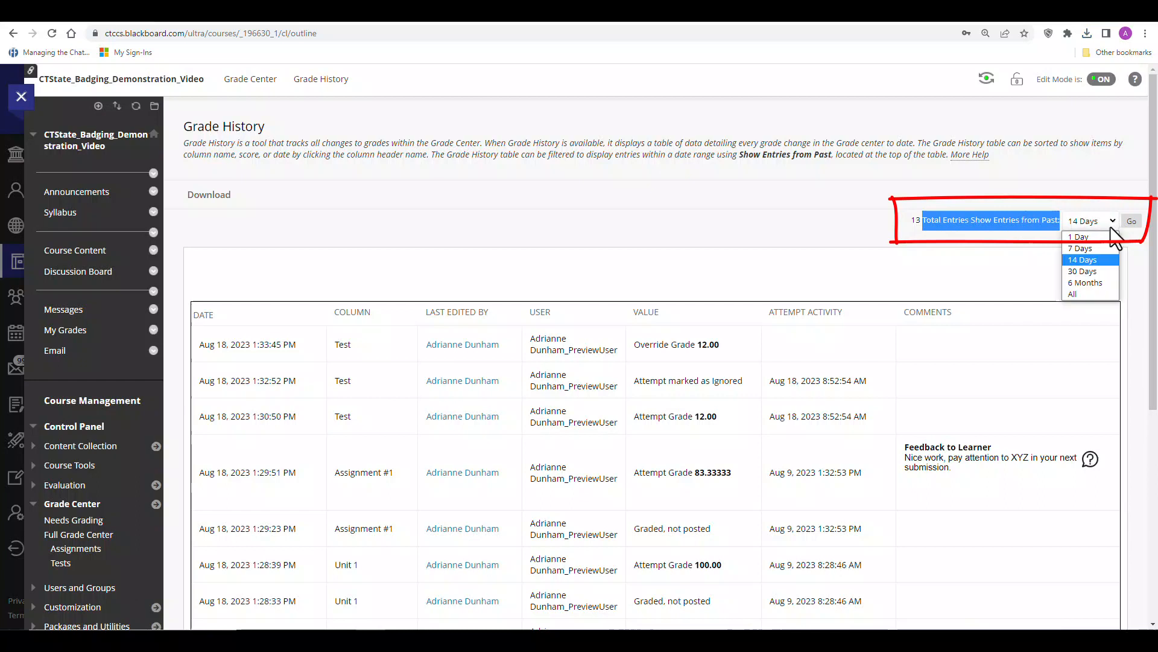
pyautogui.click(1084, 294)
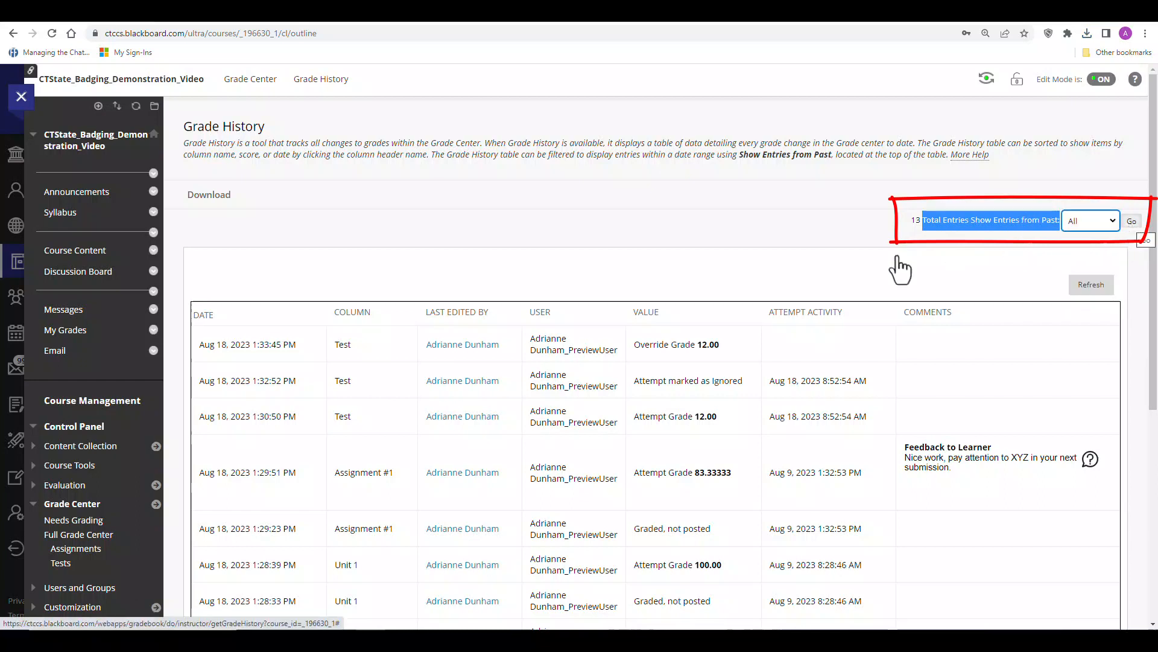
pyautogui.click(901, 269)
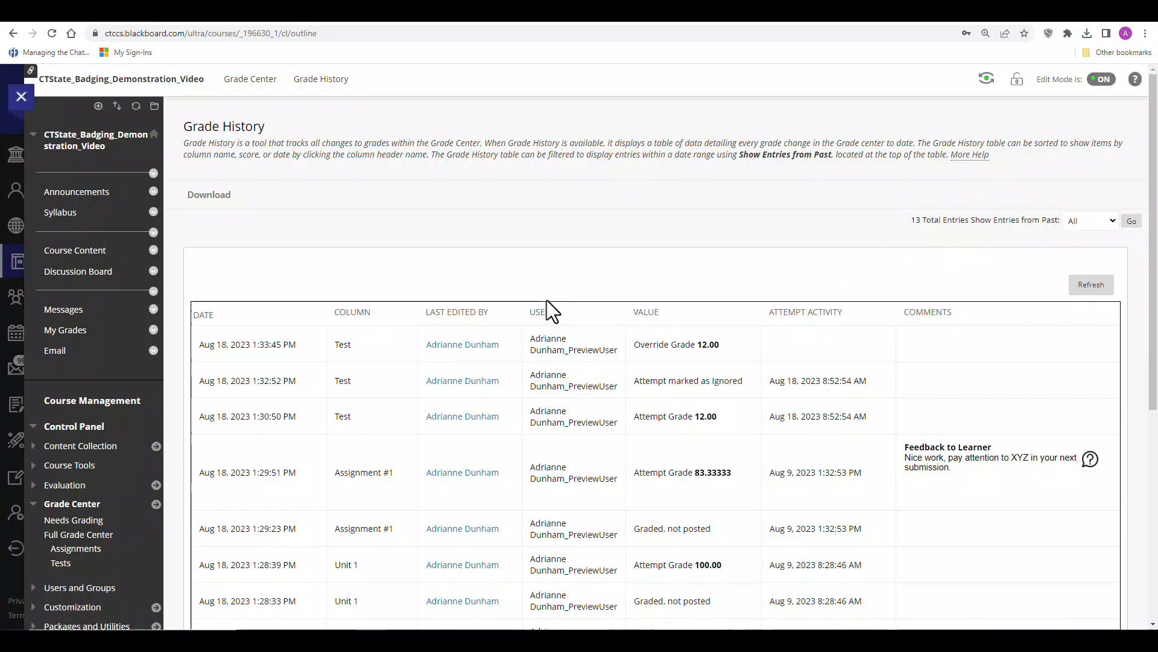
# - Download the Grade History as a comma-delimited file without comments
pyautogui.click(215, 204)
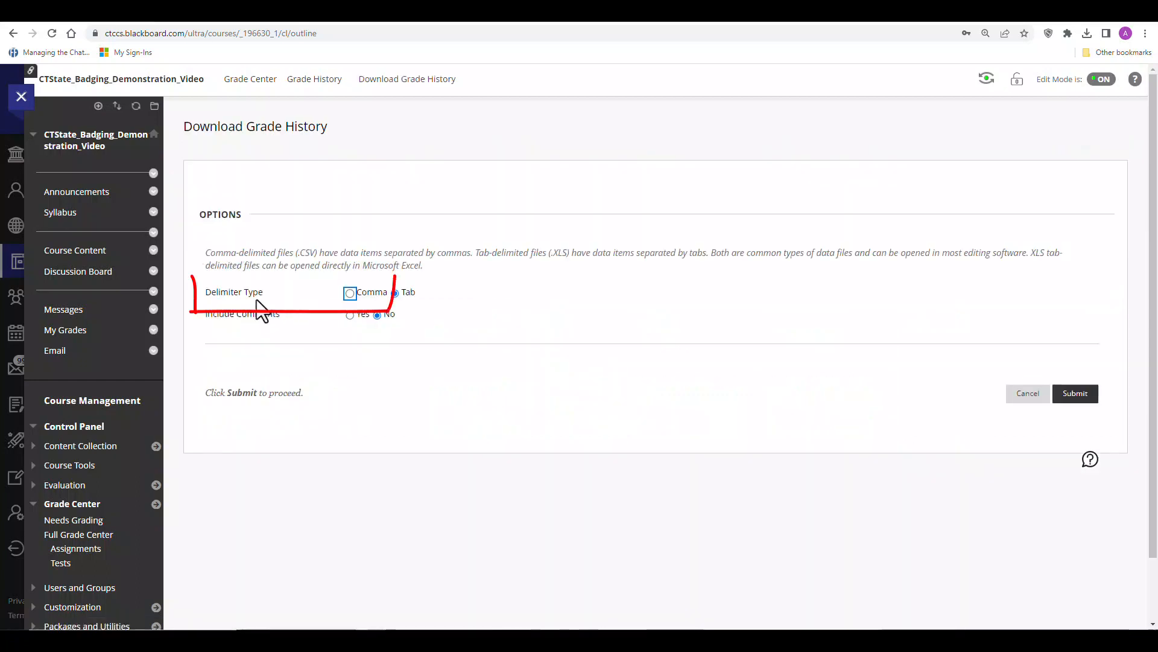
pyautogui.click(350, 294)
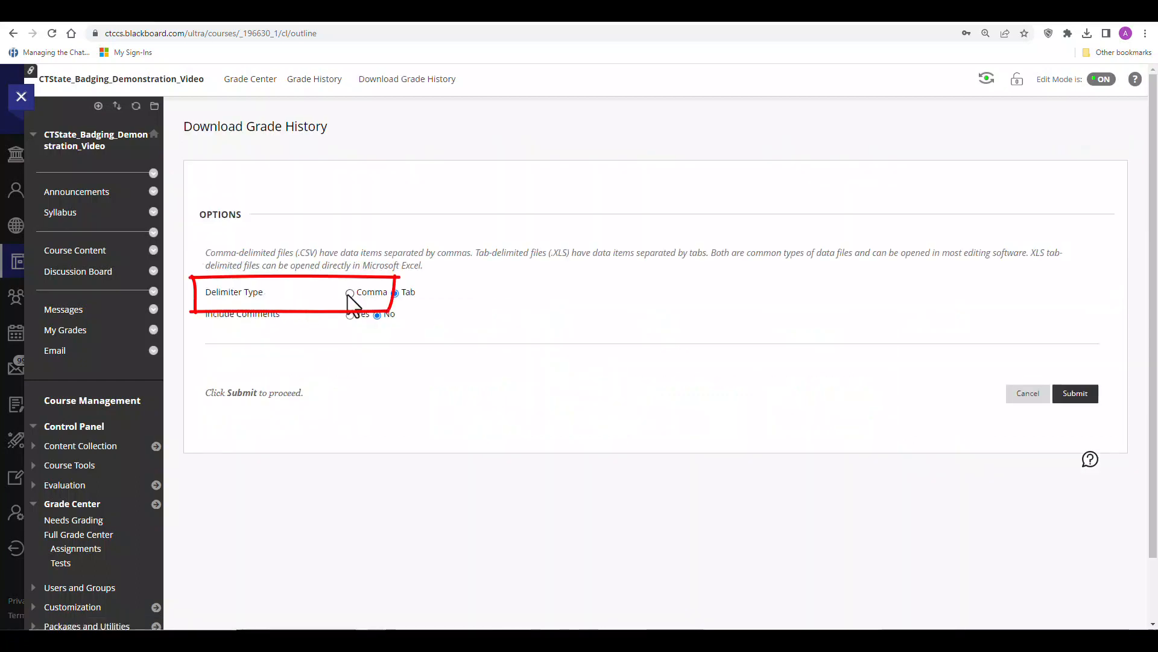
pyautogui.scroll(-1, 1086, 404)
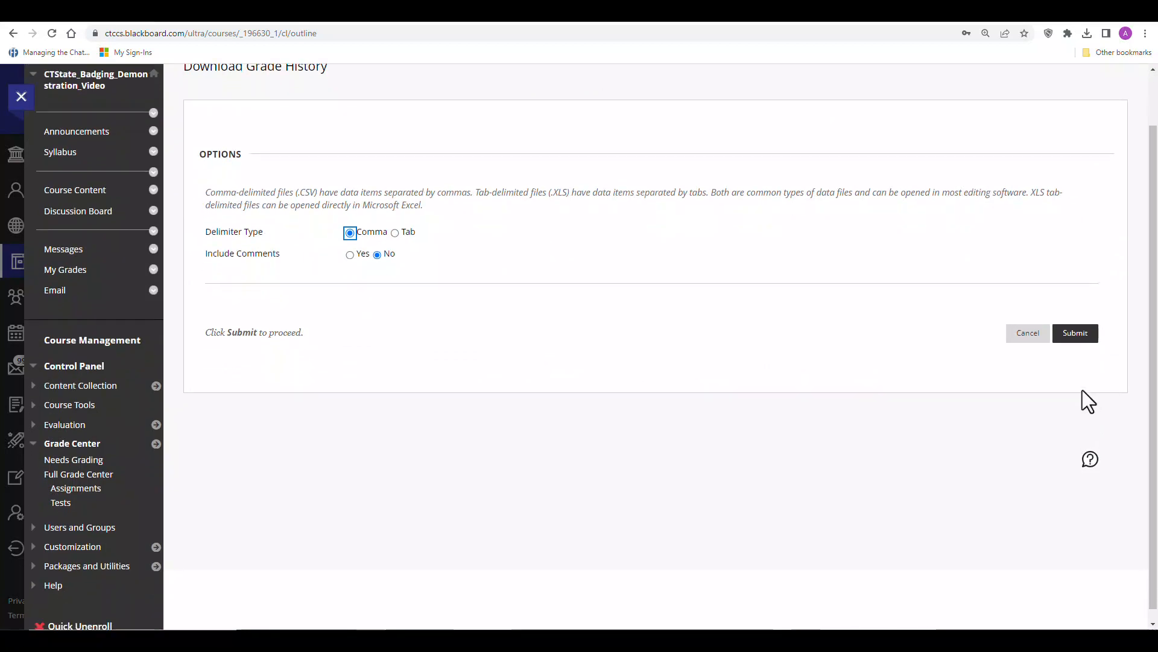
pyautogui.click(1076, 335)
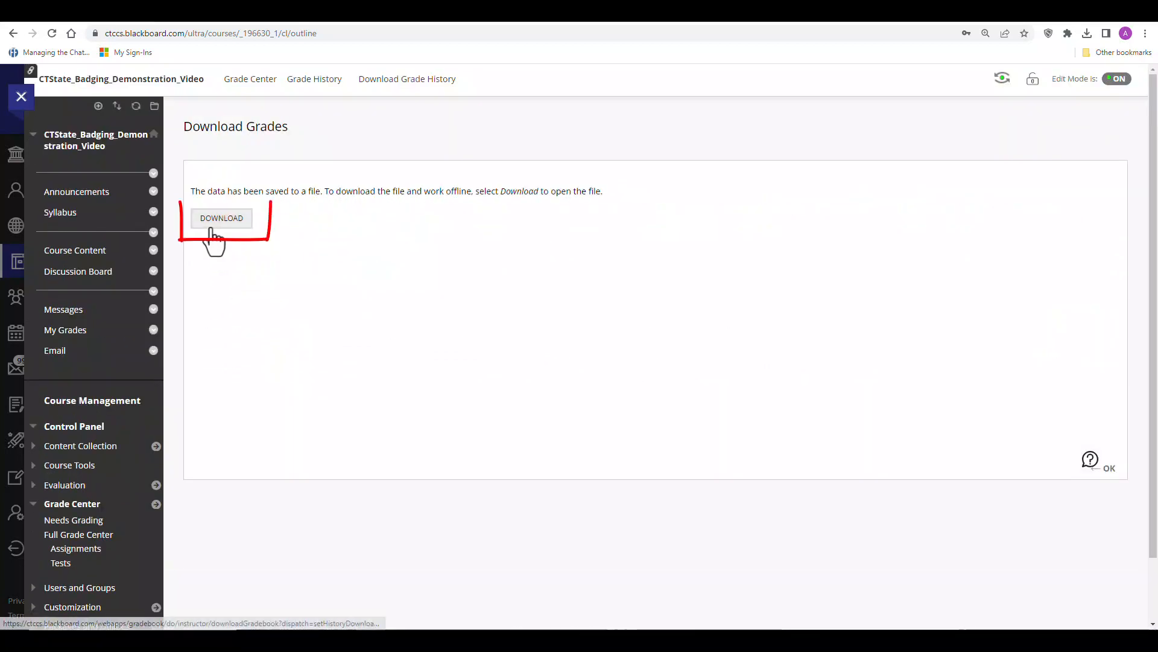
pyautogui.click(221, 219)
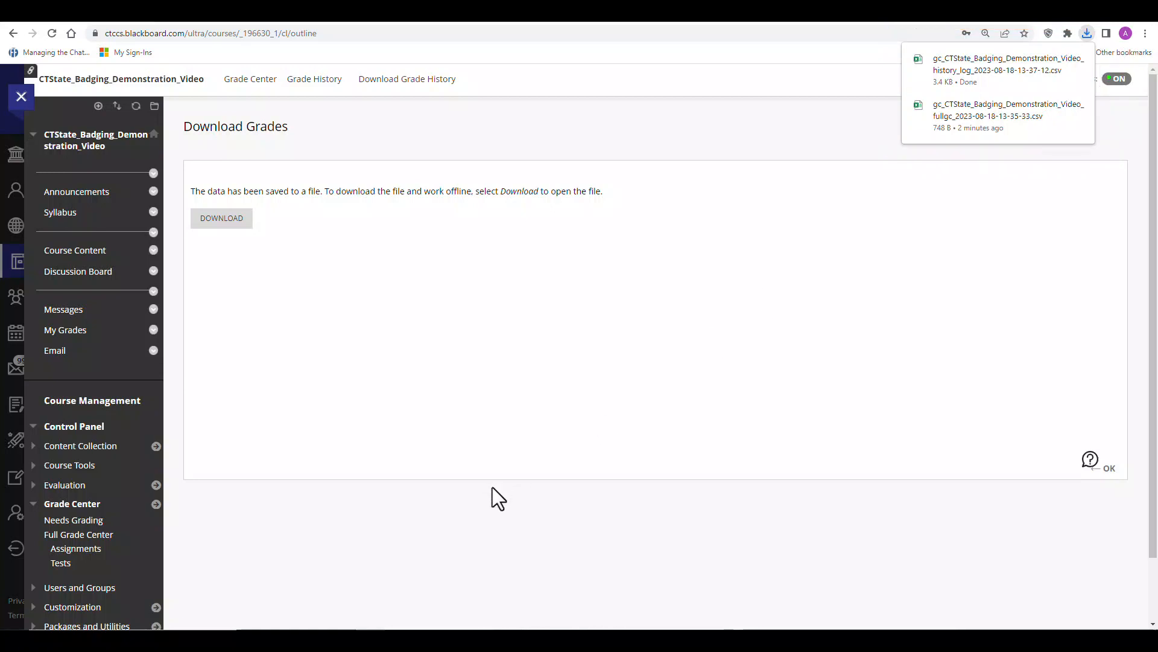
# - Archive the course with the Grade Center History included, keeping copies of files inside and outside the course default directory
pyautogui.scroll(-1, 492, 498)
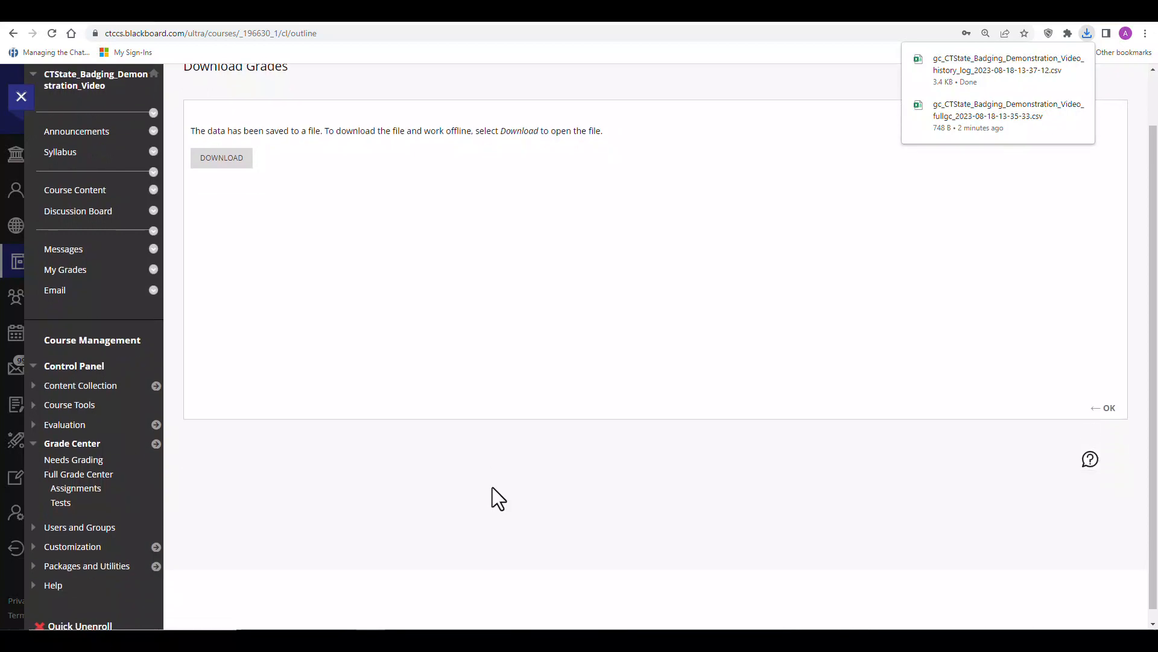
pyautogui.scroll(-1, 492, 488)
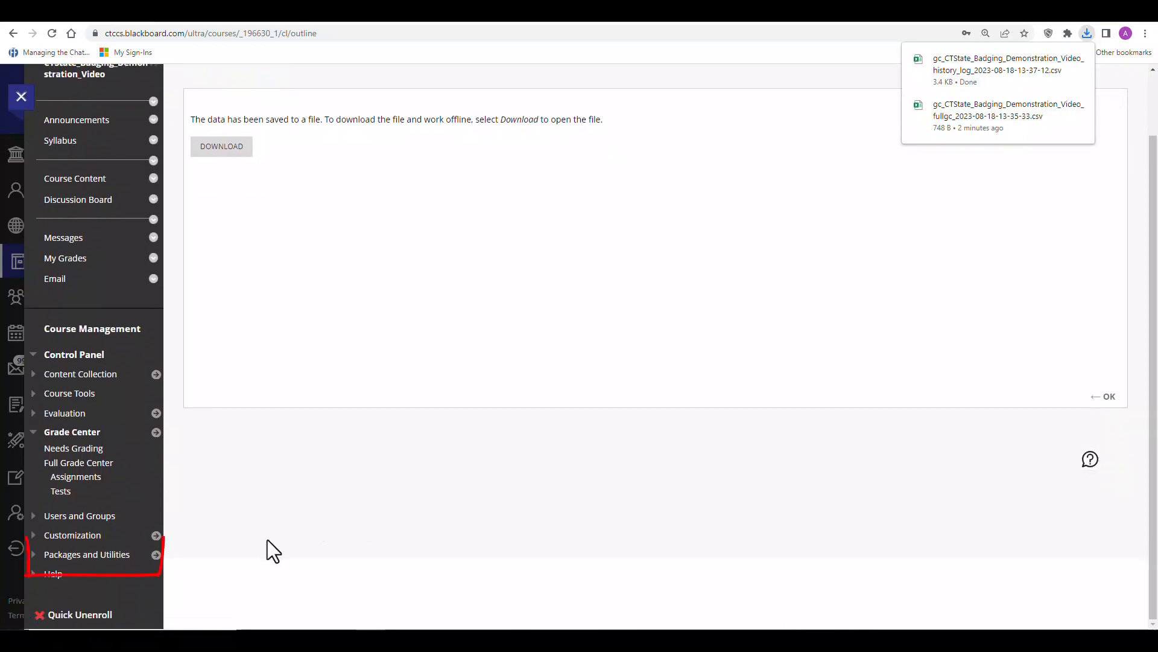
pyautogui.click(127, 554)
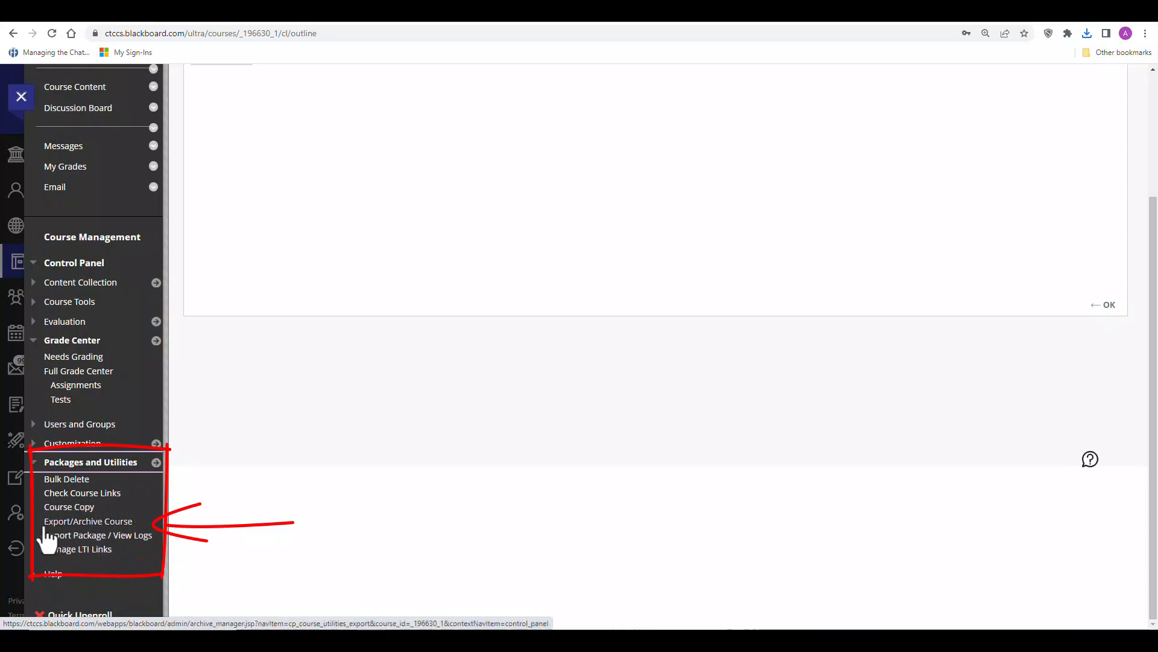
pyautogui.click(117, 528)
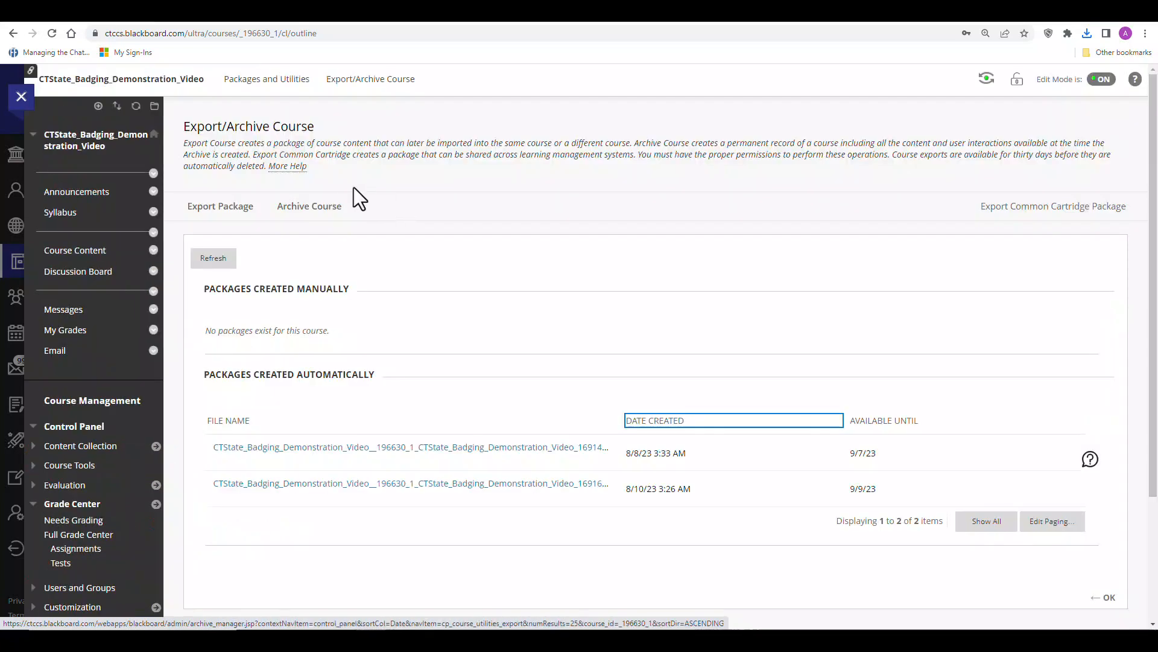
pyautogui.click(324, 216)
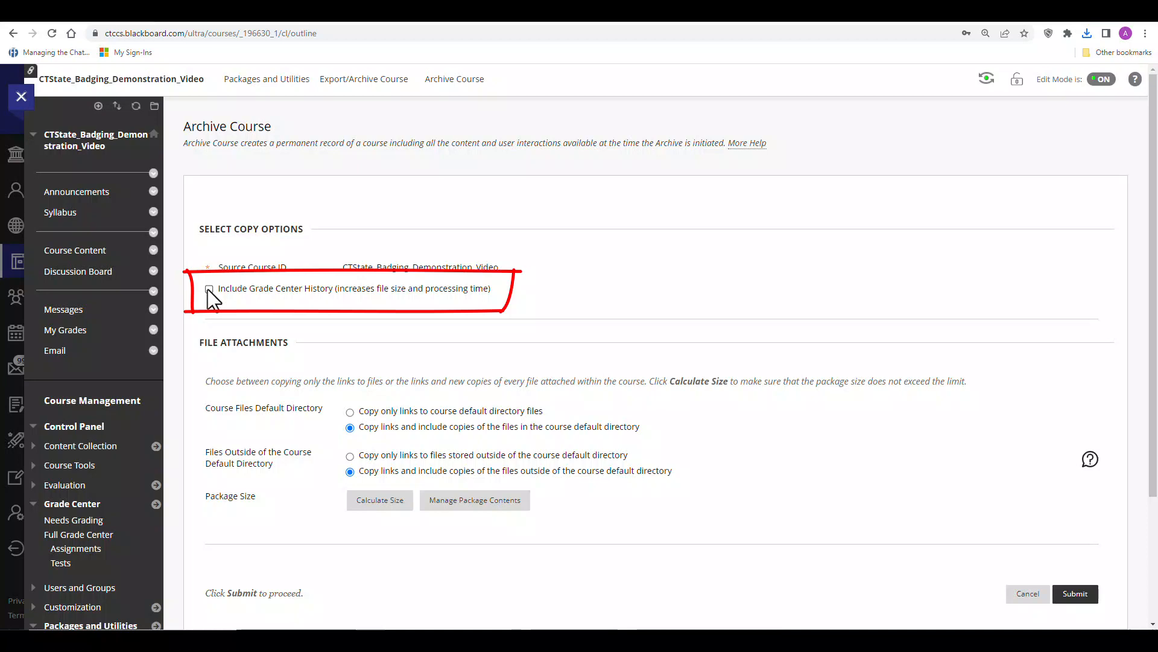
pyautogui.click(210, 290)
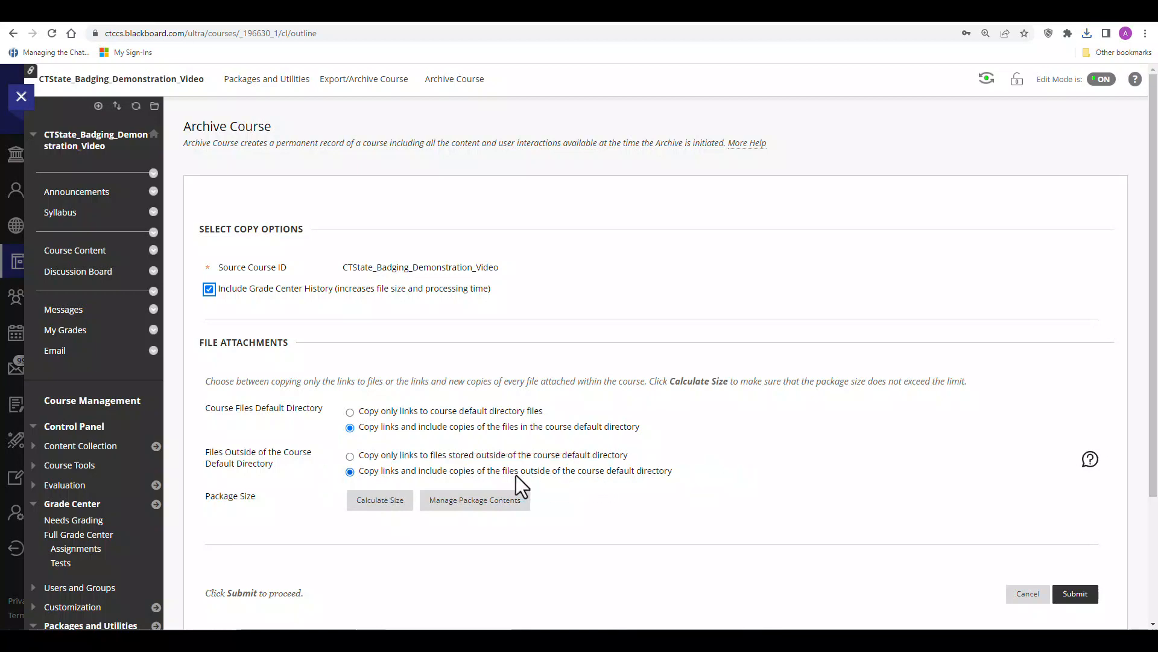
pyautogui.click(1084, 601)
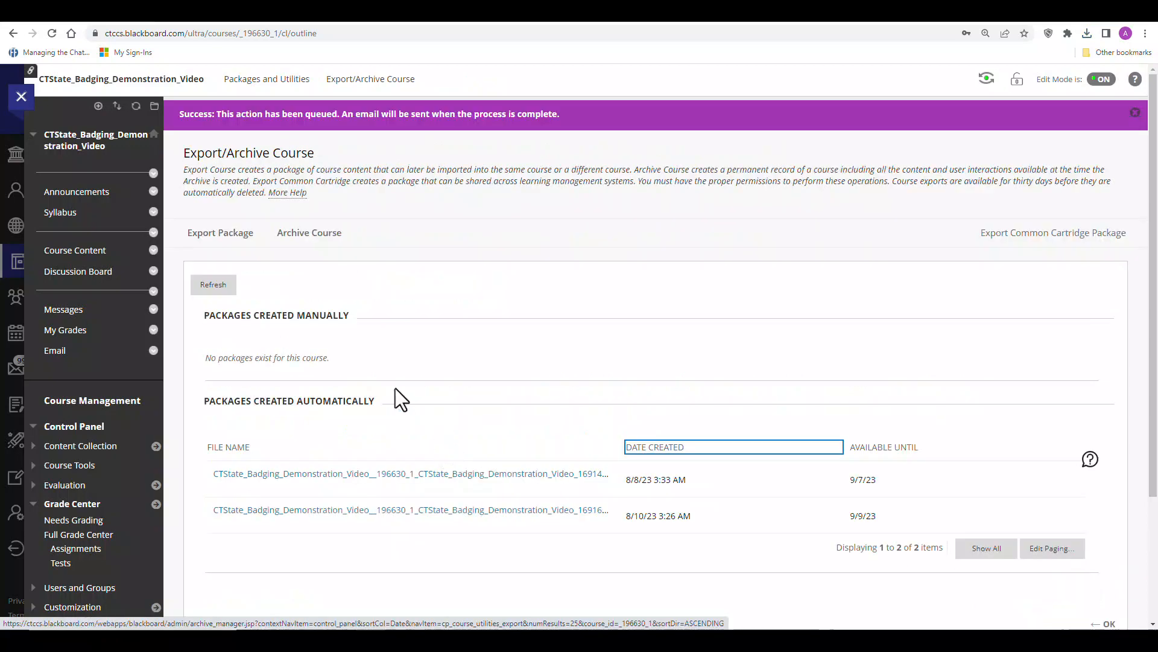
# - Refresh the package list and download the manually created course archive ZIP
pyautogui.moveTo(331, 357); pyautogui.dragTo(203, 358)
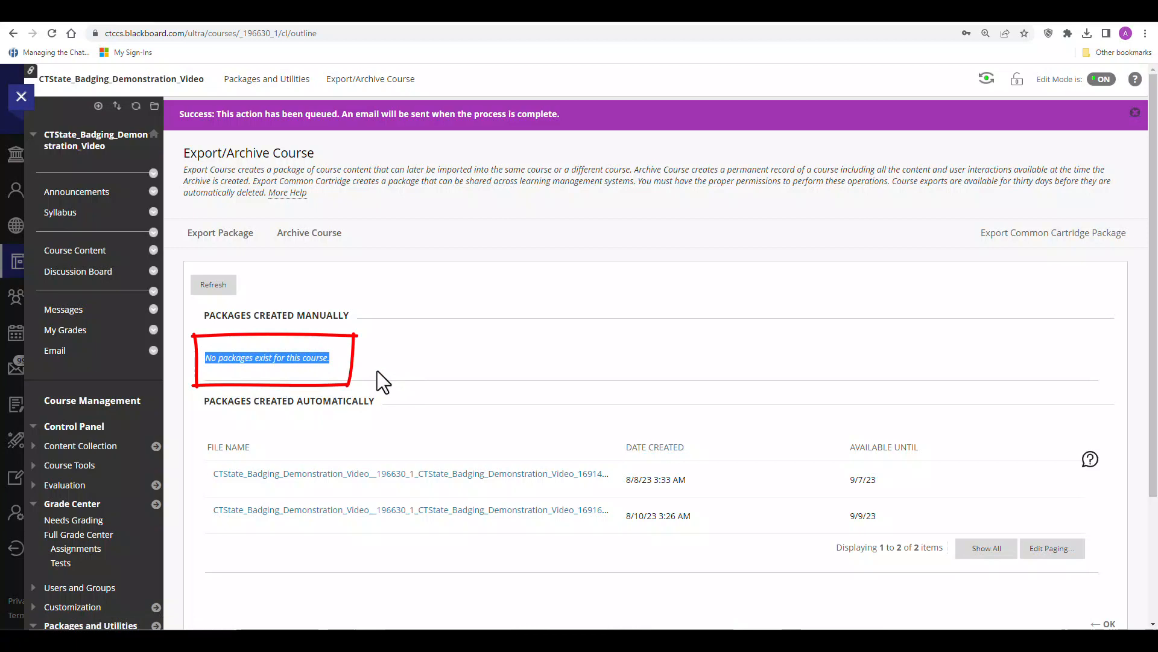
pyautogui.click(203, 294)
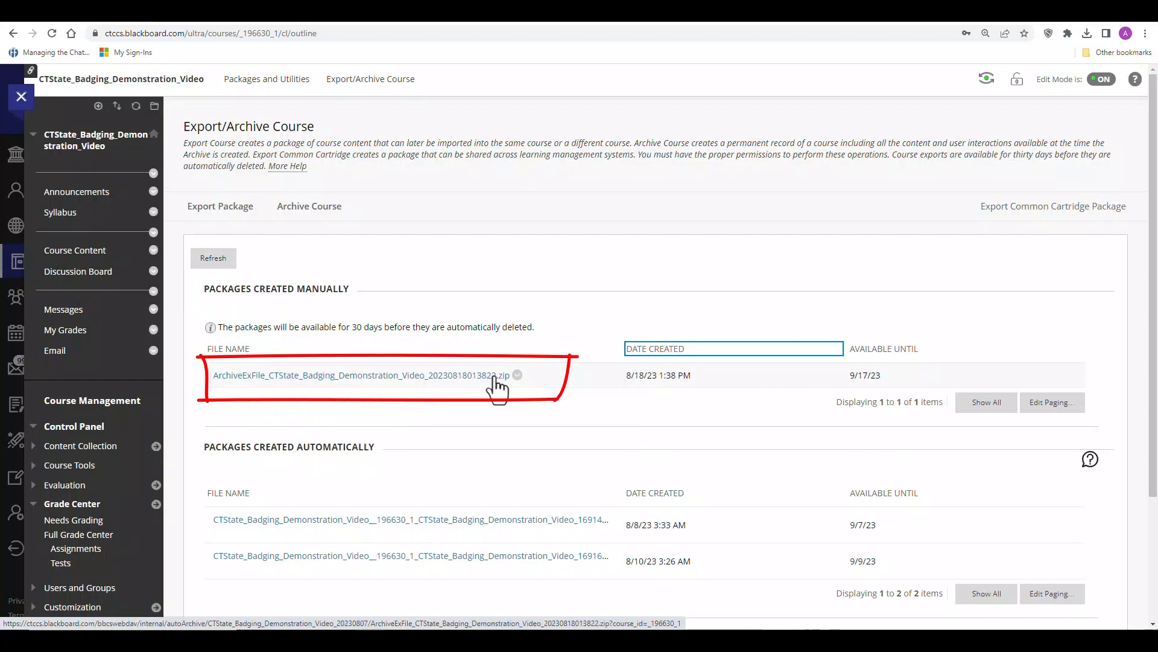
pyautogui.click(360, 380)
pyautogui.click(1086, 33)
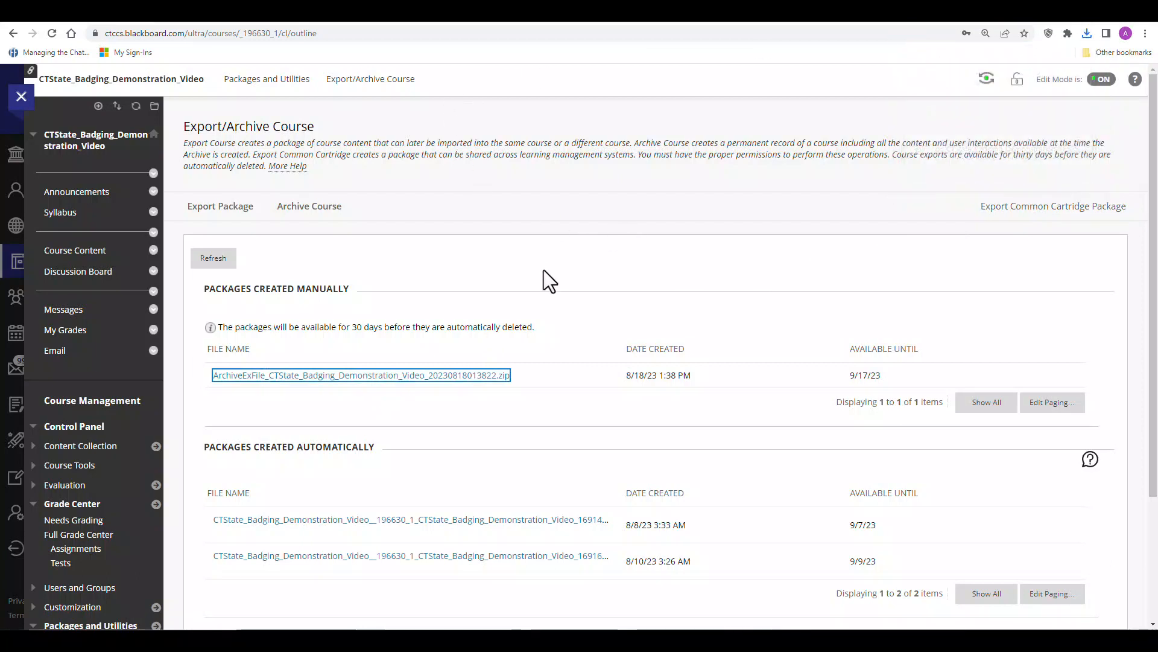
pyautogui.moveTo(529, 372)
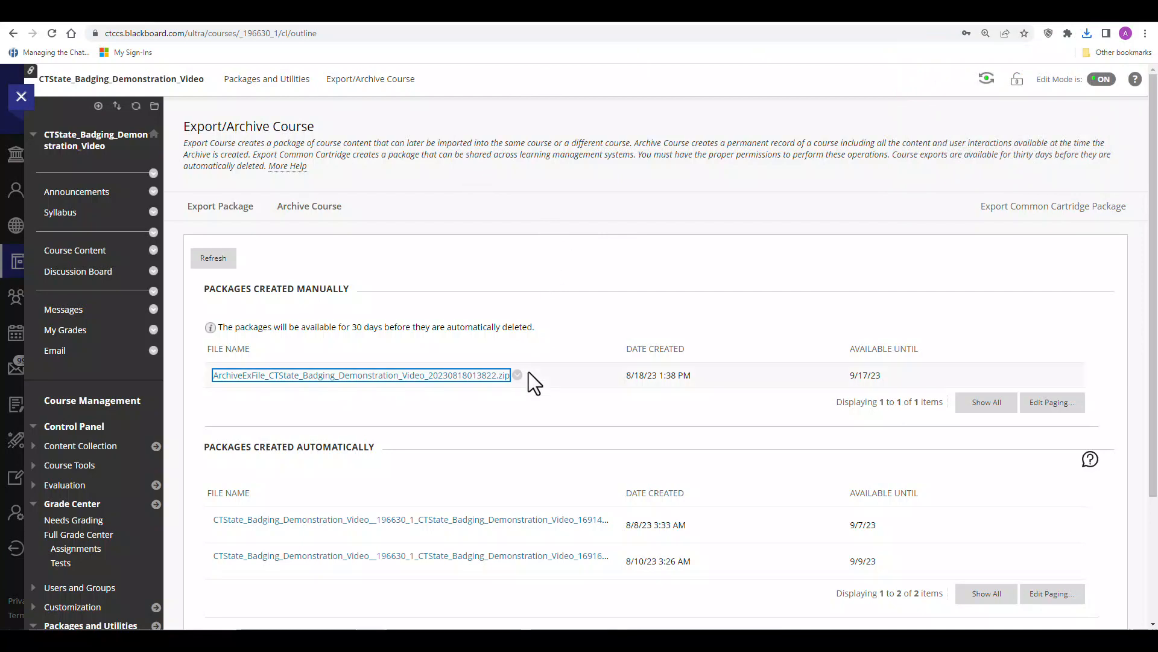